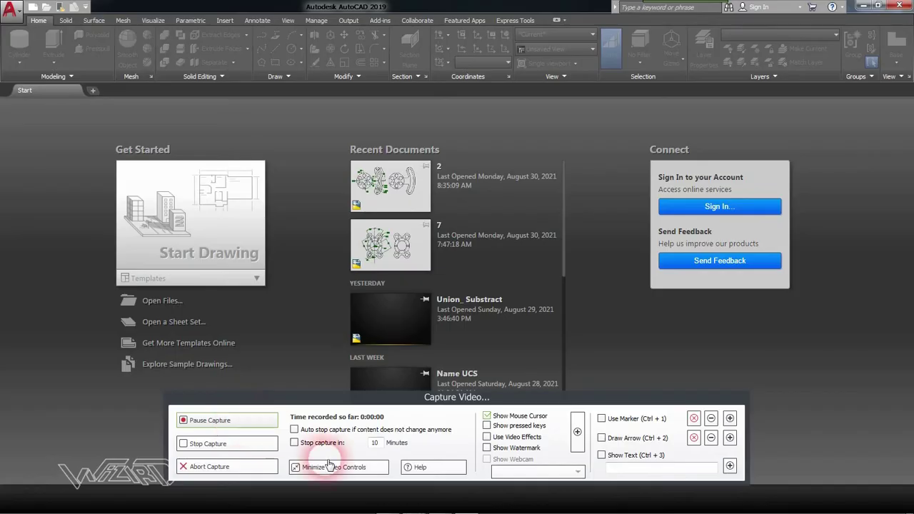
Dismiss the screen-capture dialog and stay on the AutoCAD Start tab
click(329, 467)
click(844, 268)
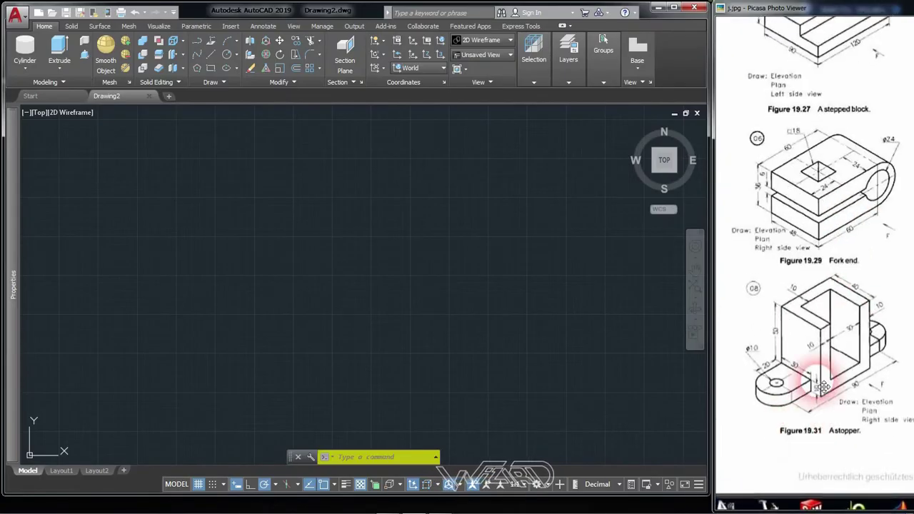
Zoom in on the isometric exercises reference image in Picasa
scroll(822, 387, up, 2)
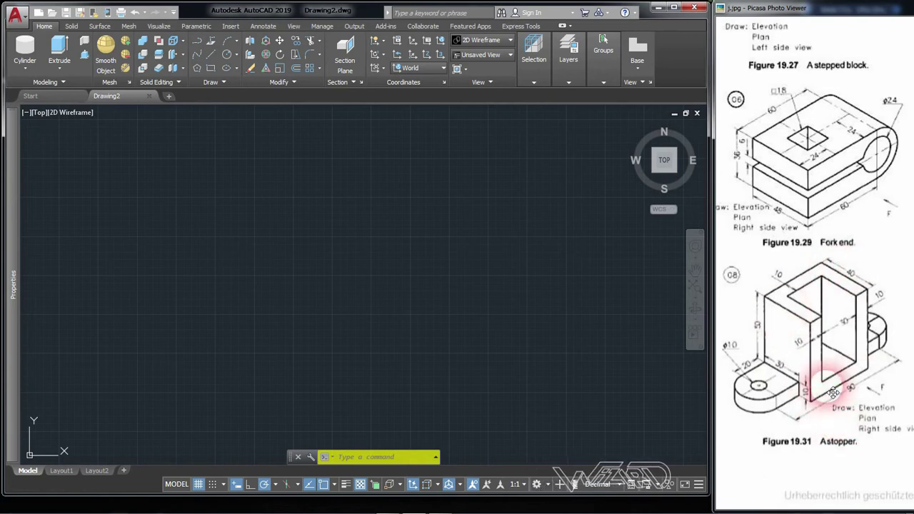
scroll(854, 345, up, 1)
scroll(855, 345, up, 1)
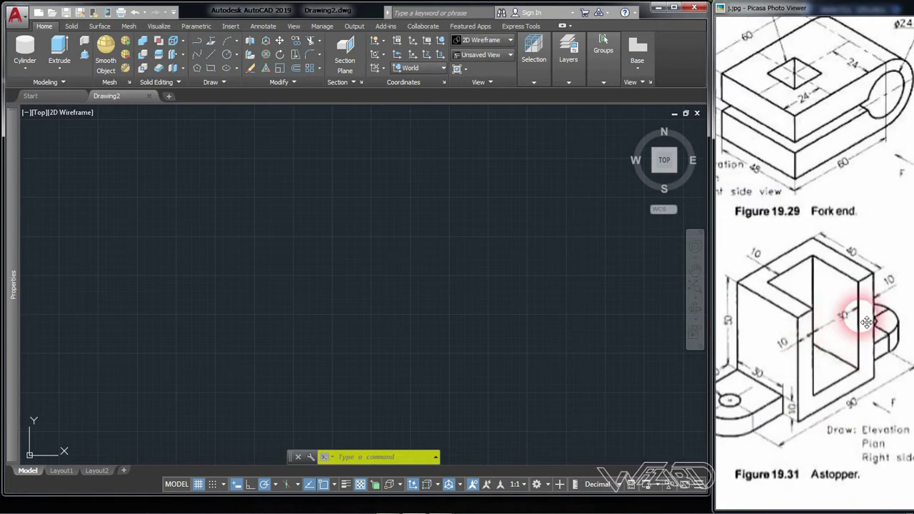
drag(832, 379, 843, 369)
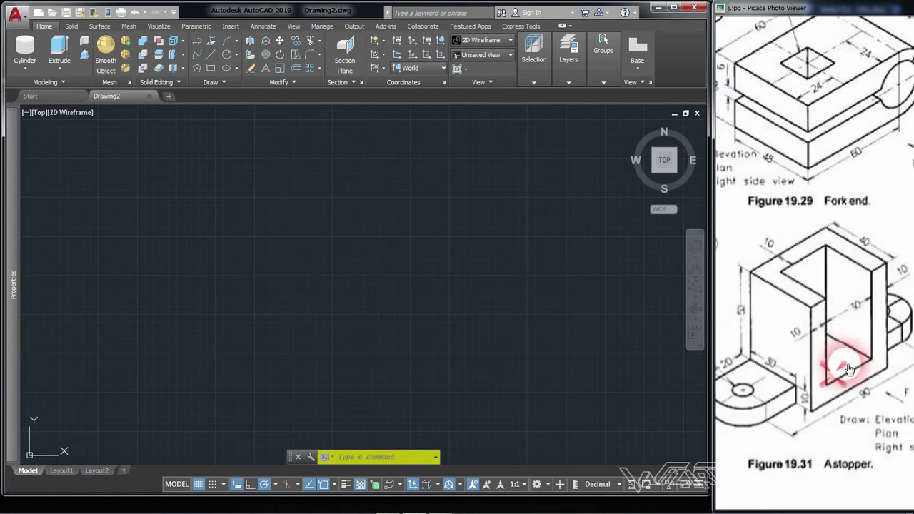
Switch the new drawing to the SW Isometric view and start the Box command
click(322, 296)
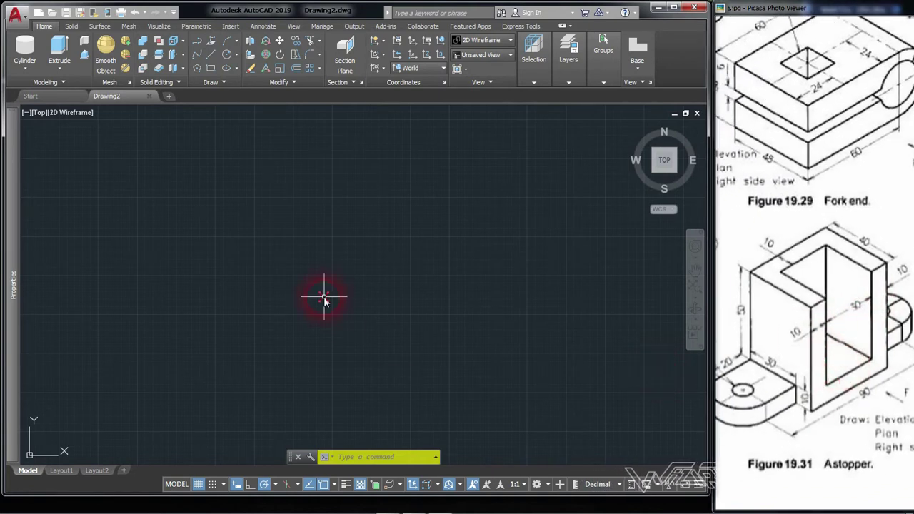
click(38, 113)
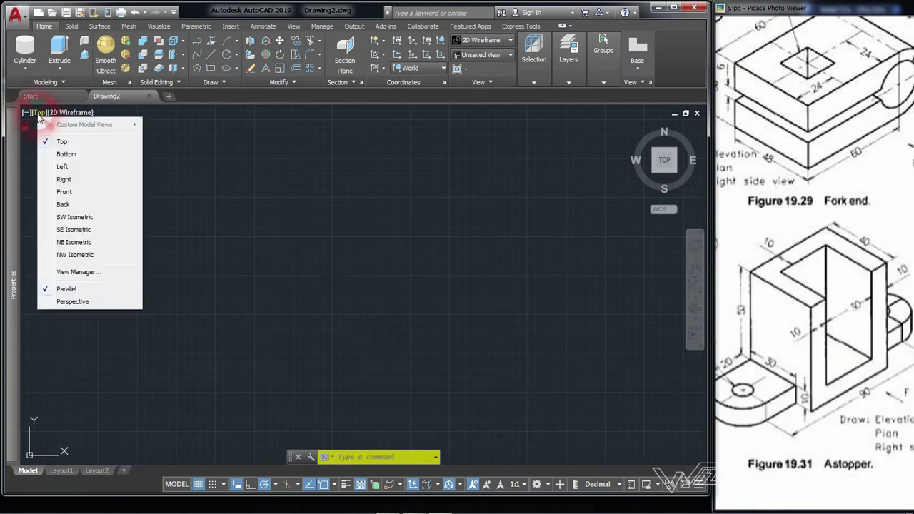
click(85, 217)
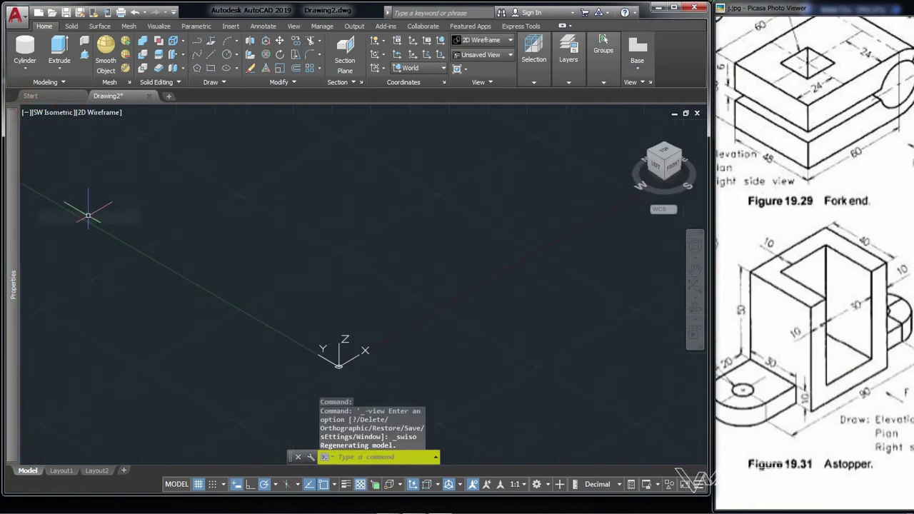
click(27, 72)
click(26, 86)
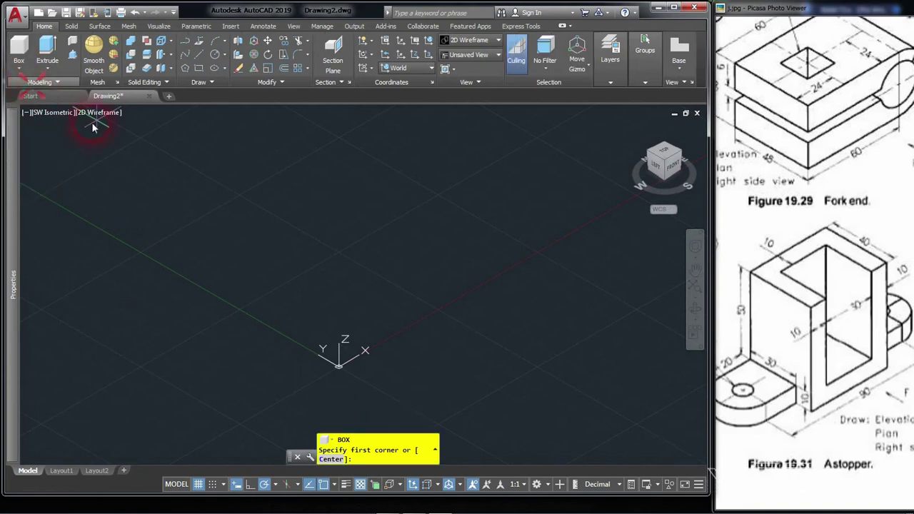
Draw a box with a 50 by 40 base and a height of 60
scroll(343, 307, up, 3)
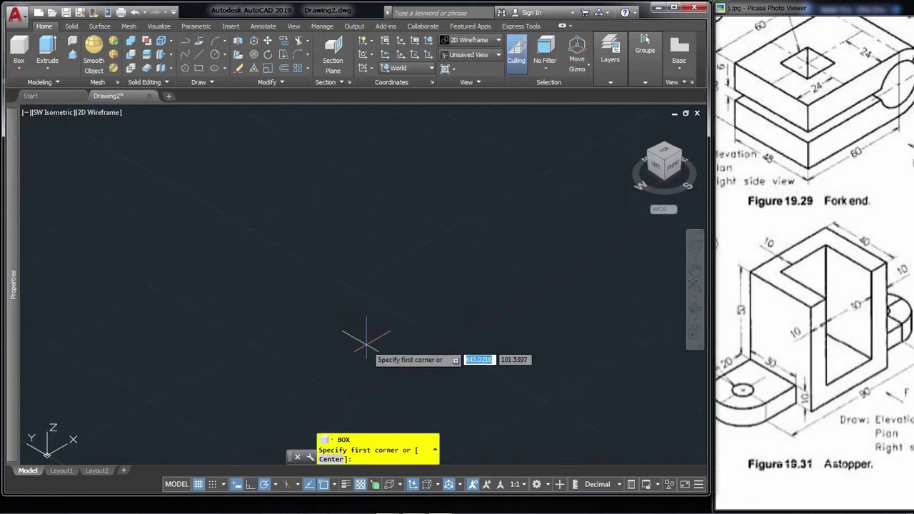
click(368, 341)
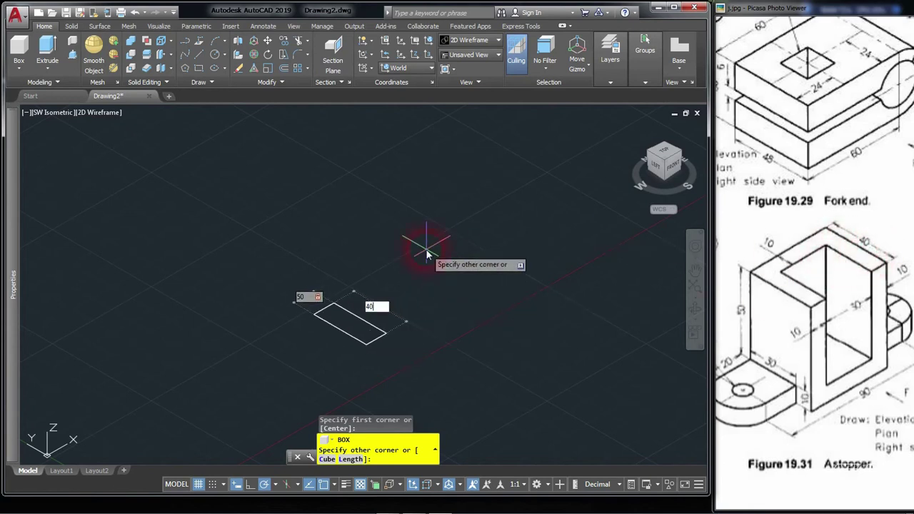
key(Return)
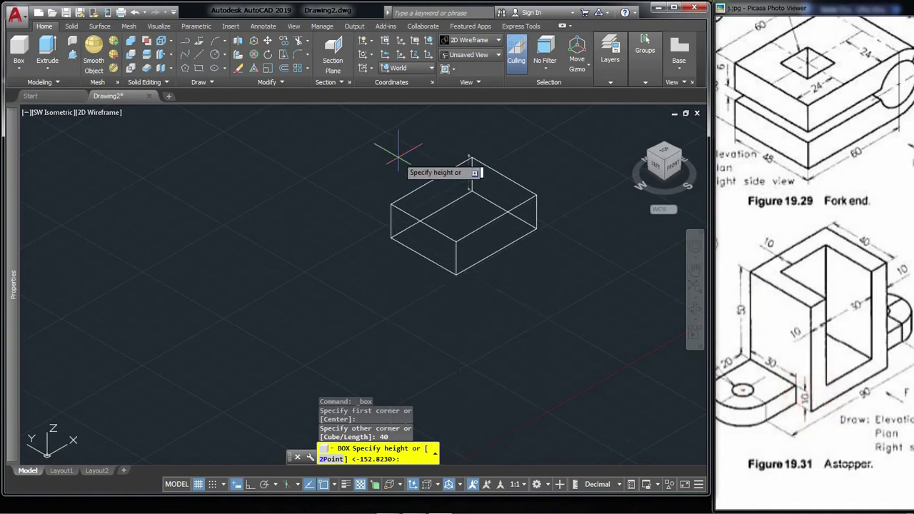
text(60)
key(Return)
Bring up the layer settings
scroll(408, 205, down, 2)
scroll(409, 205, up, 2)
click(650, 64)
click(609, 52)
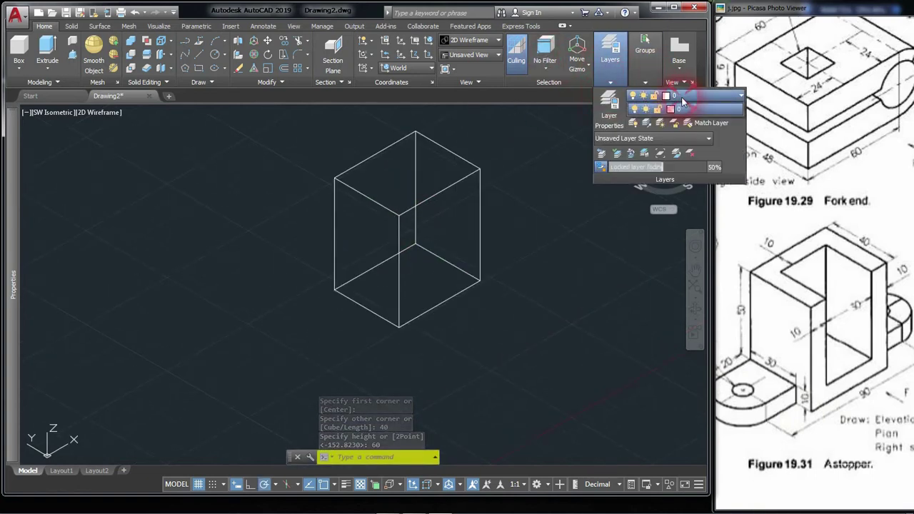
Set layer 0's colour to 30 so the box displays in orange
click(671, 113)
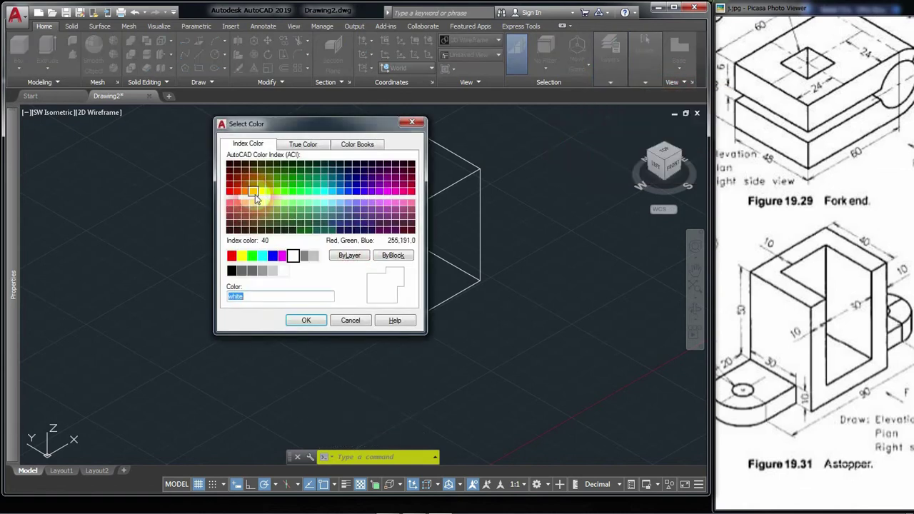
click(306, 320)
click(479, 332)
click(428, 336)
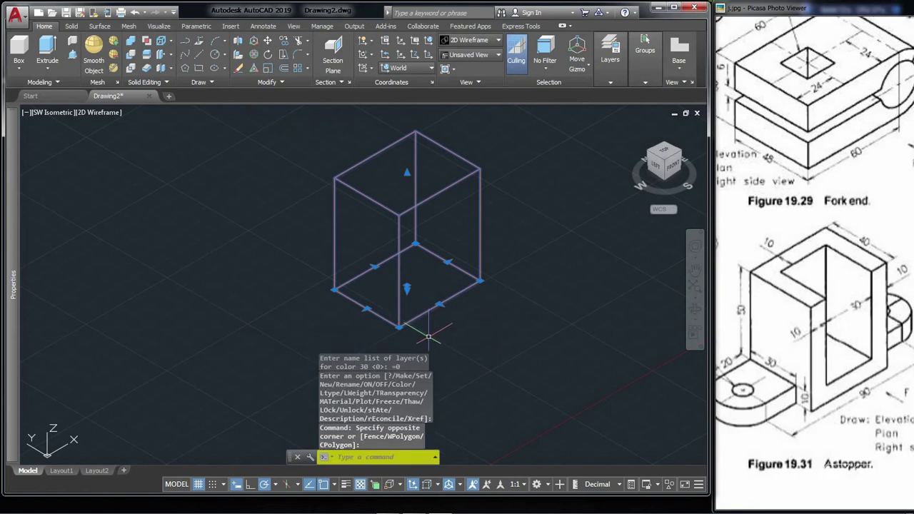
key(Escape)
scroll(429, 314, down, 2)
scroll(431, 268, up, 2)
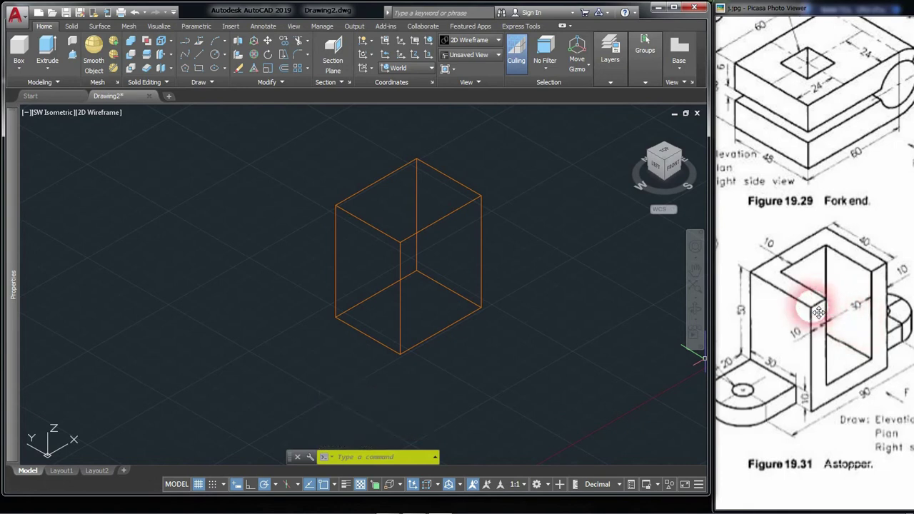
Draw an inner box offset 10 from the corner, with a 30 by 30 base and height 50
click(19, 50)
scroll(391, 208, up, 2)
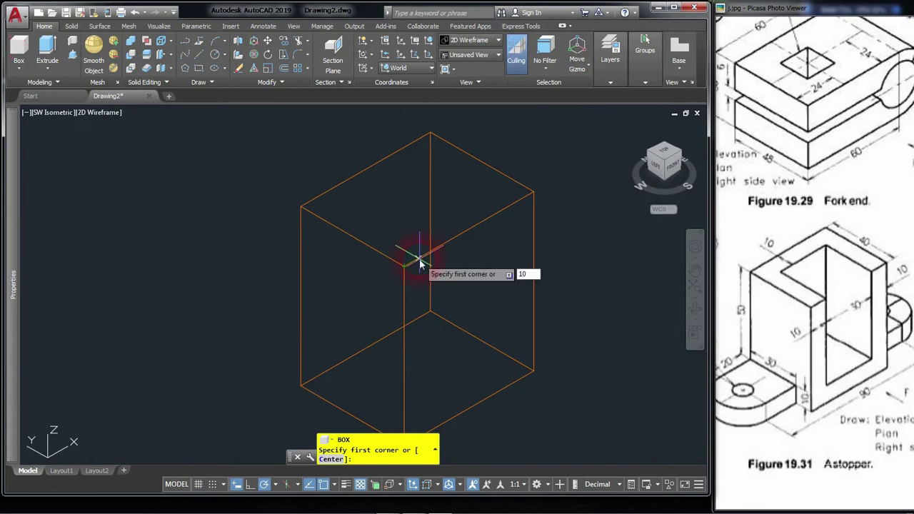
key(Return)
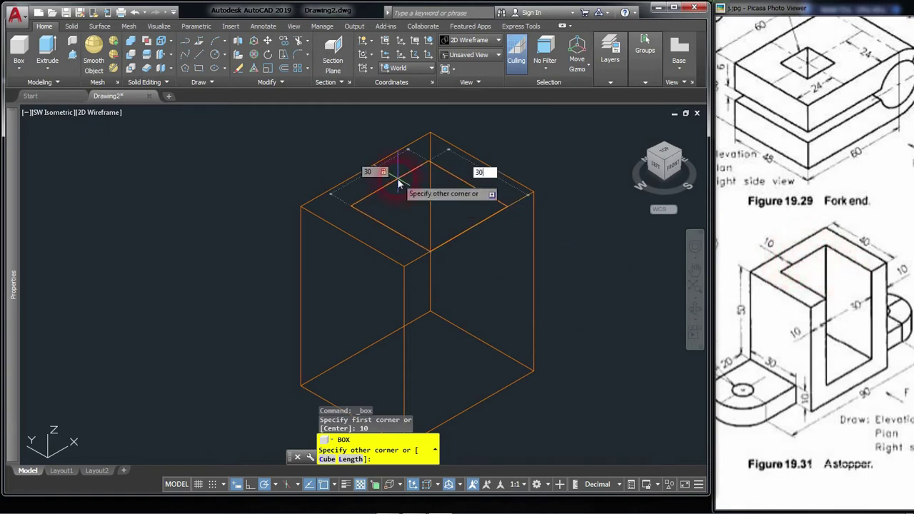
key(Return)
key(F7)
scroll(428, 214, down, 2)
text(50)
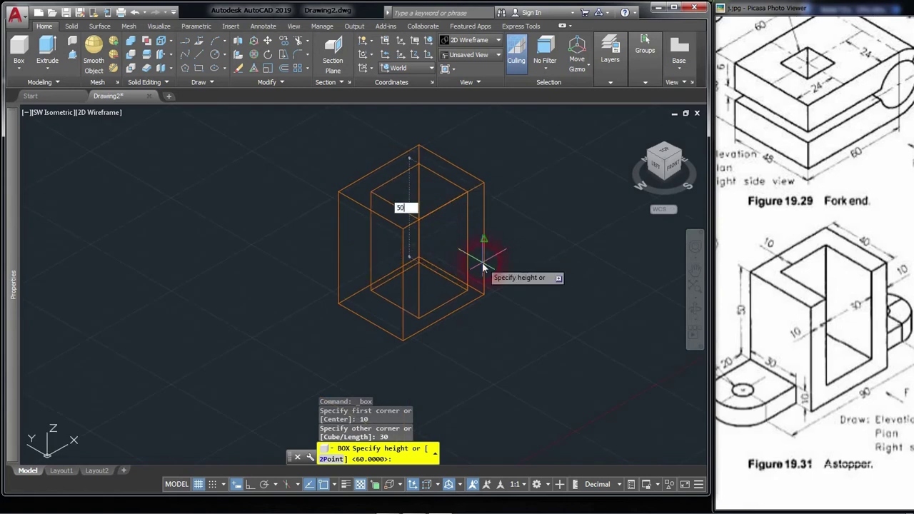
key(Return)
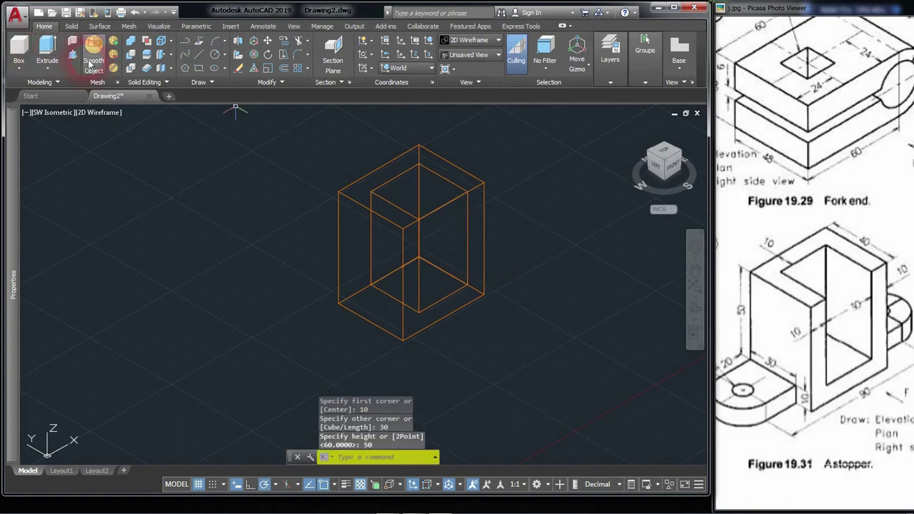
Subtract the inner box from the outer box to form the U-channel
click(133, 57)
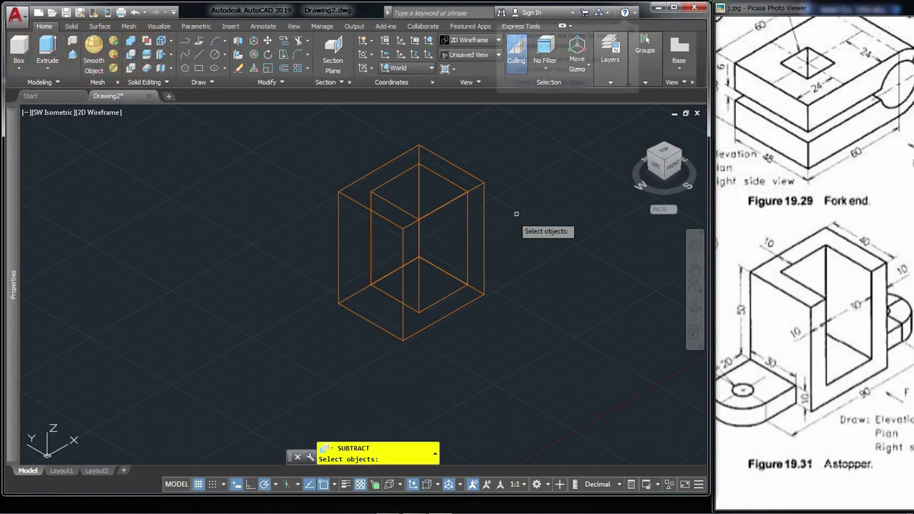
click(484, 181)
key(Return)
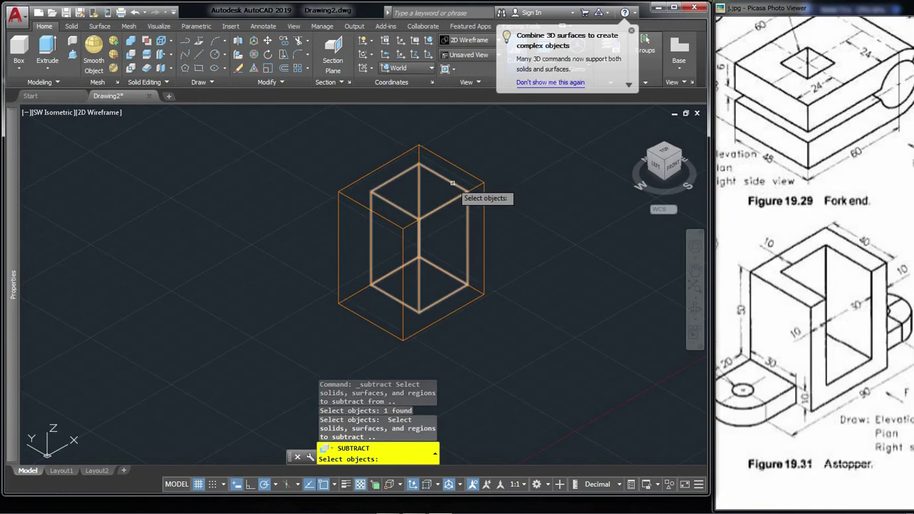
click(451, 183)
key(Return)
key(Return)
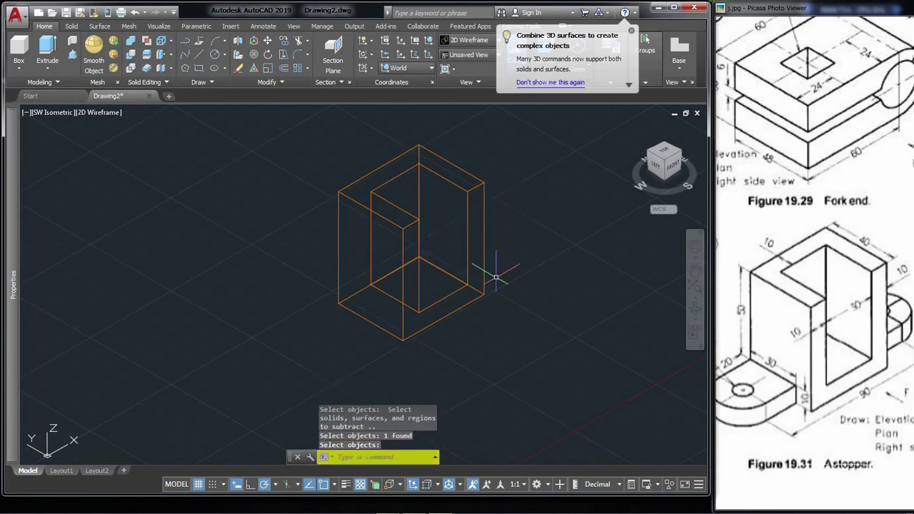
Set the visual style to Shaded with Edges and move the command line off the model
click(89, 113)
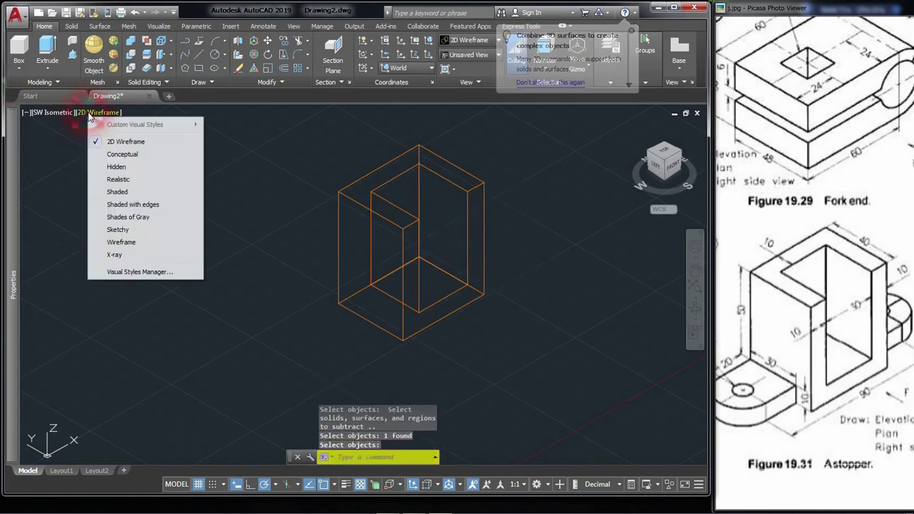
click(164, 200)
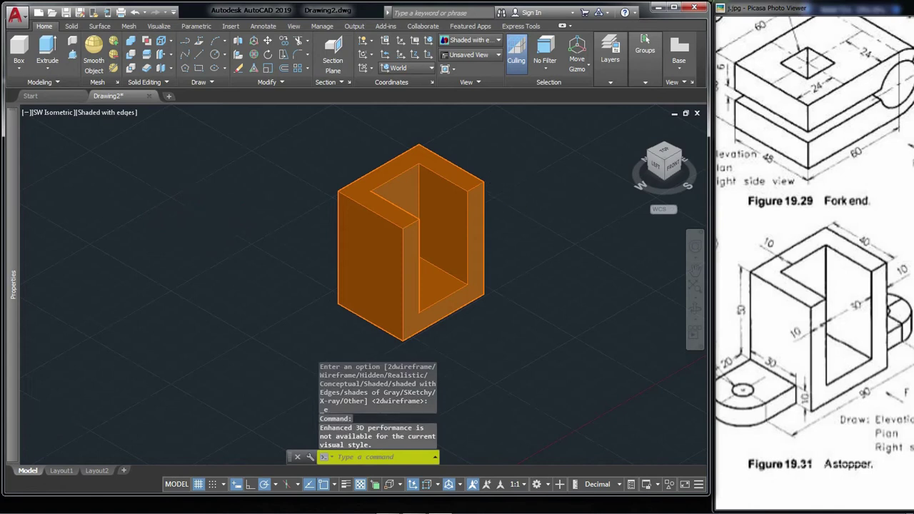
scroll(500, 182, up, 2)
mouse_move(291, 459)
mouse_down()
mouse_move(489, 394)
mouse_move(513, 451)
mouse_up()
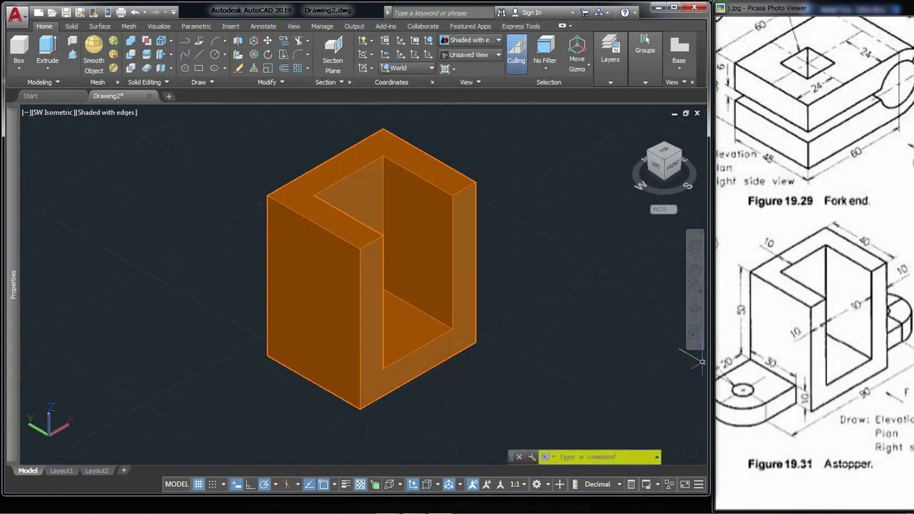
drag(756, 406, 769, 403)
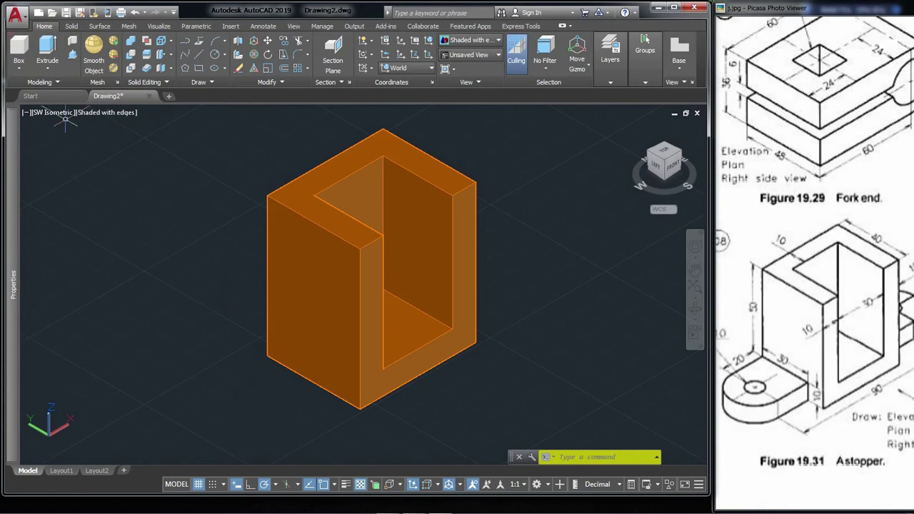
click(19, 47)
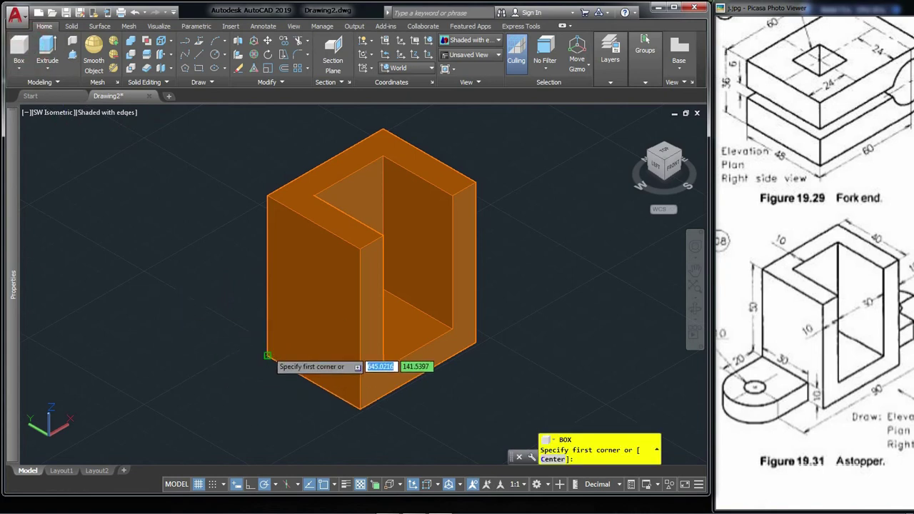
Draw a 30 by 20 lug box, 10 high, at the channel's front bottom corner
click(267, 355)
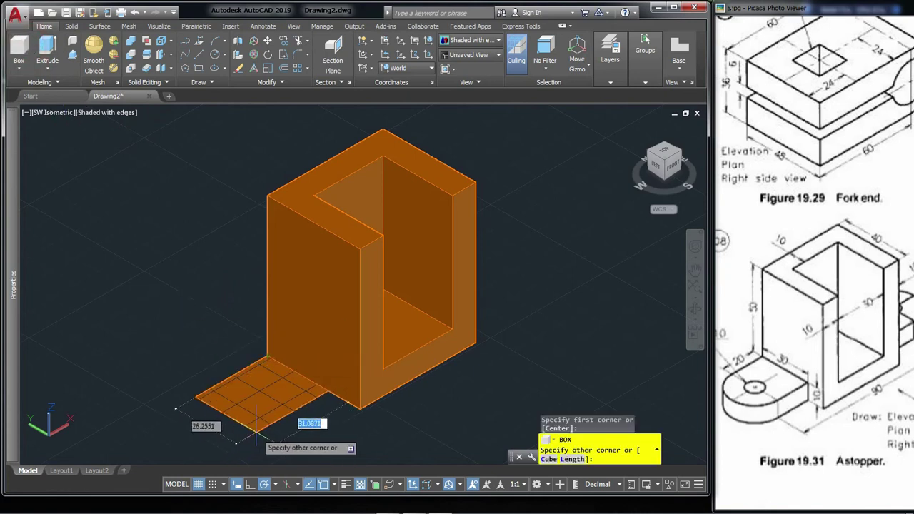
click(788, 403)
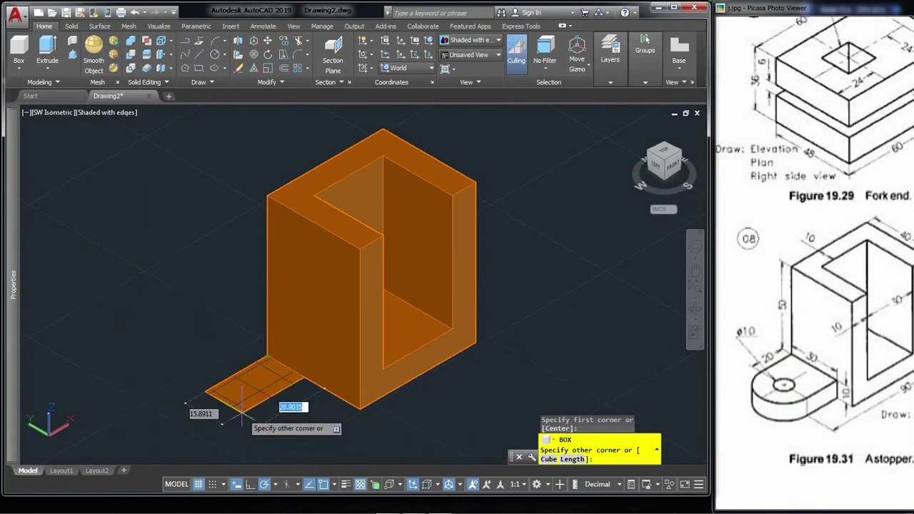
key(Tab)
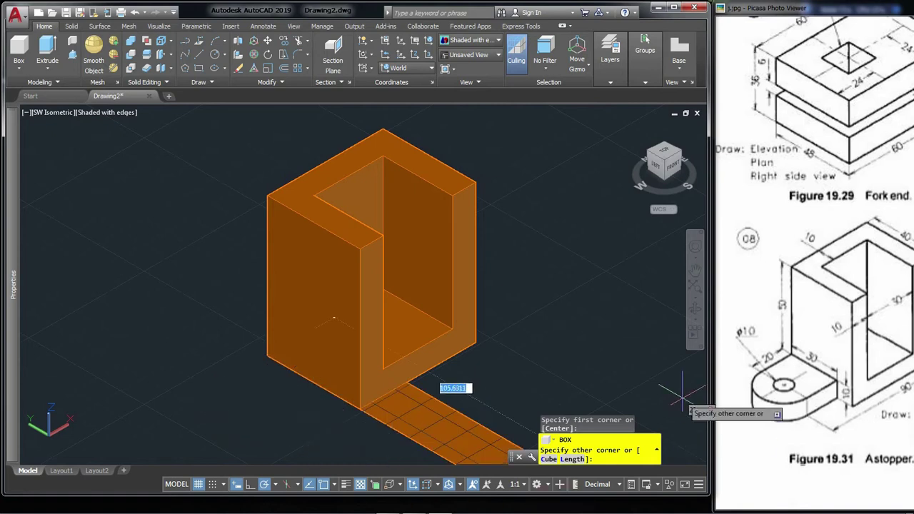
click(764, 407)
click(801, 407)
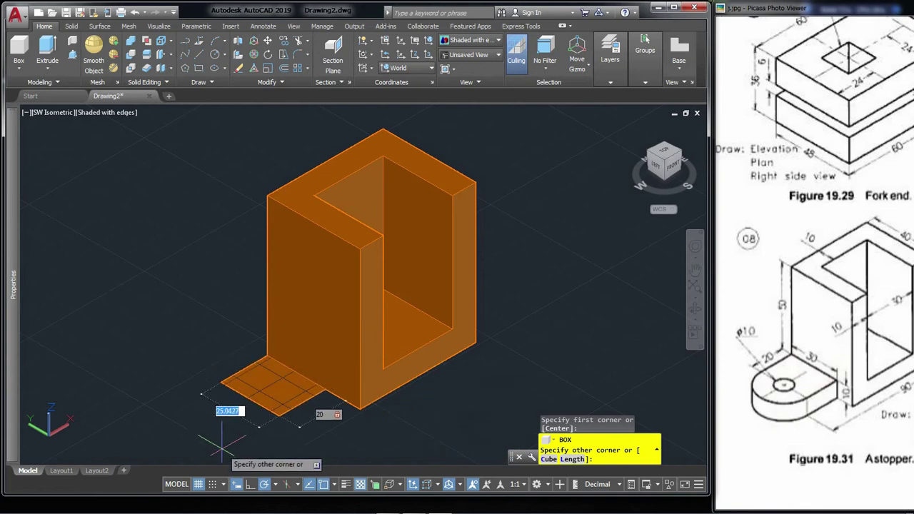
key(Return)
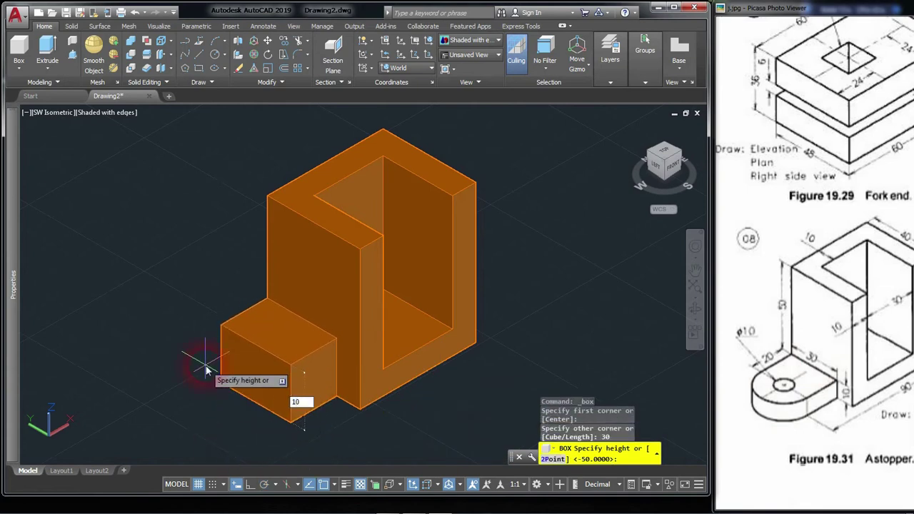
click(206, 369)
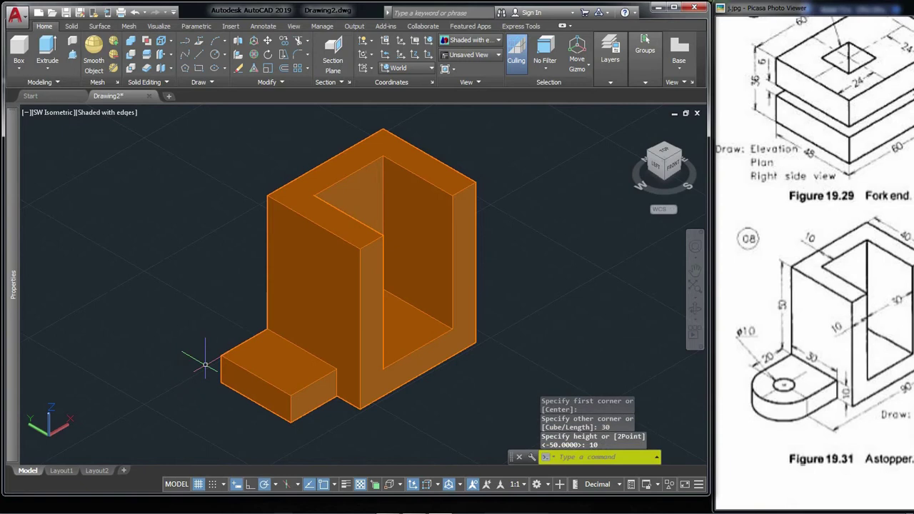
click(19, 68)
Draw a cylinder on the lug's outer edge, radius half its width, height snapped to its top vertex
click(30, 113)
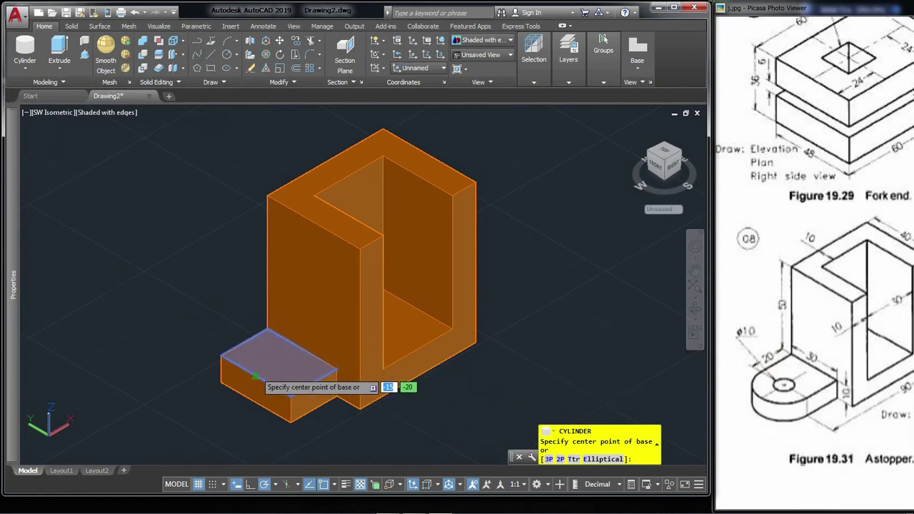
click(256, 376)
click(213, 362)
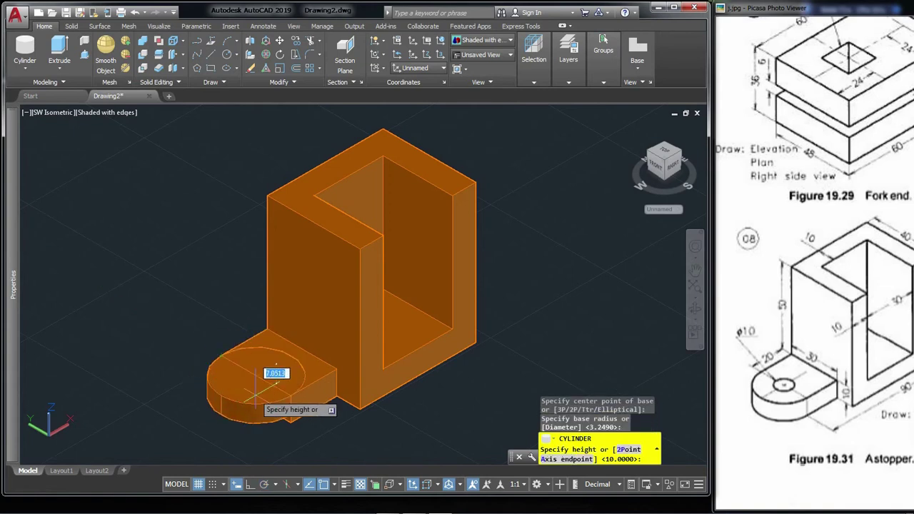
shift+right_click(293, 428)
mouse_move(335, 197)
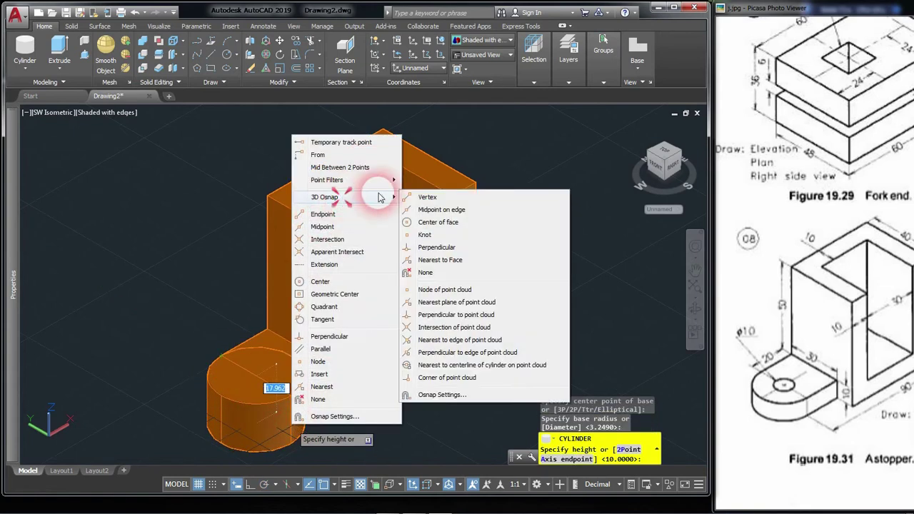
click(428, 198)
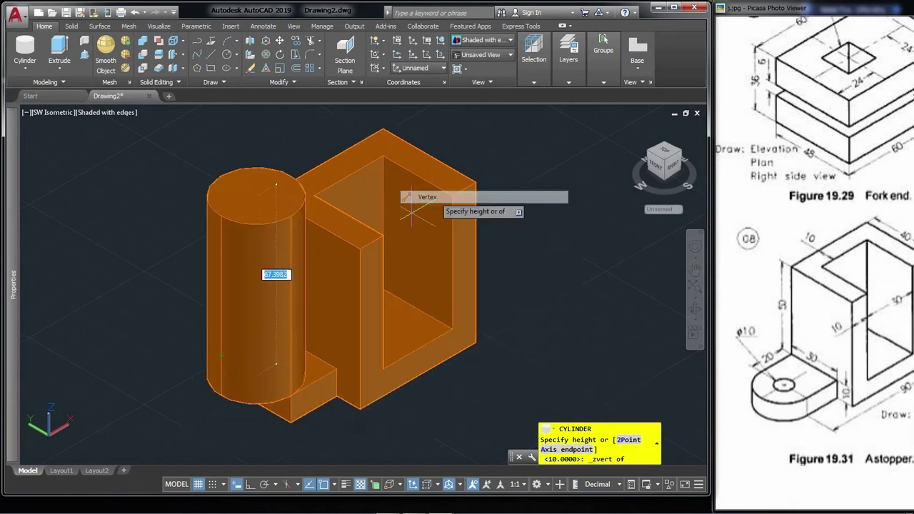
click(292, 423)
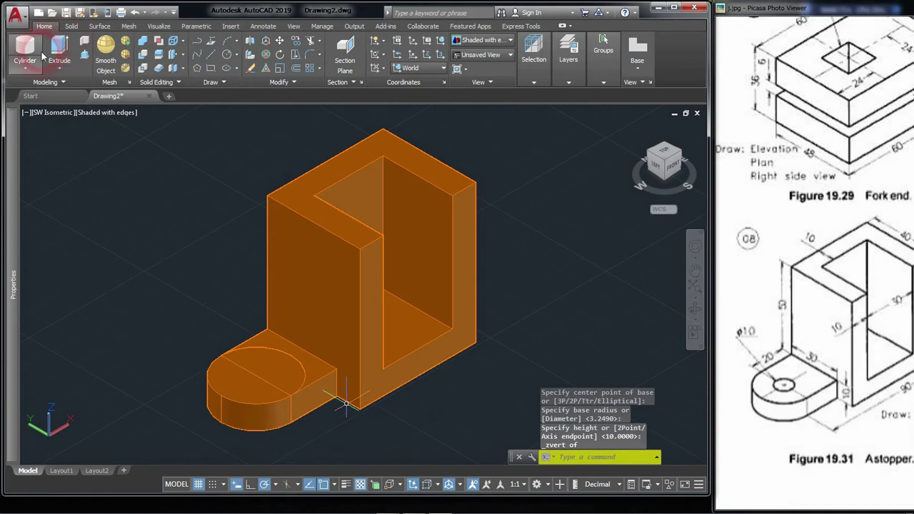
Attempt a Subtract with the cylinder and lug block, then abandon it
click(142, 56)
click(303, 444)
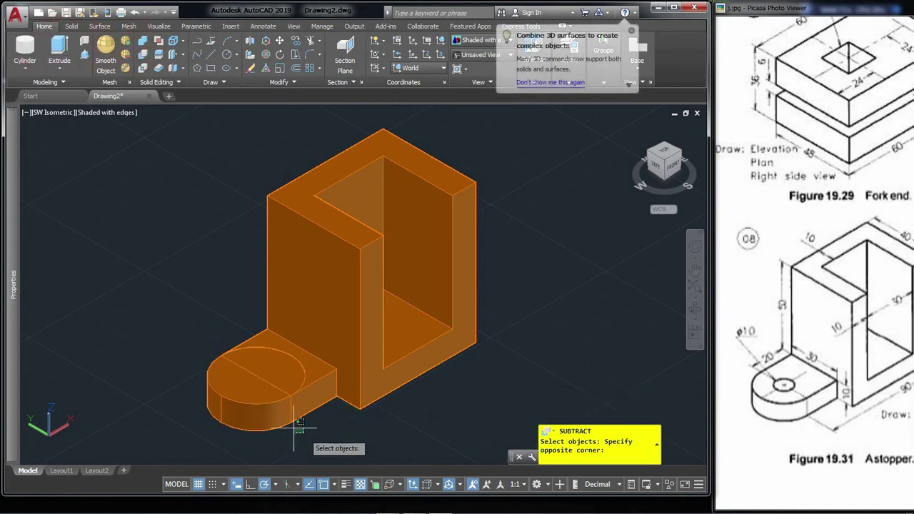
click(282, 423)
key(Return)
click(298, 468)
click(277, 412)
key(Return)
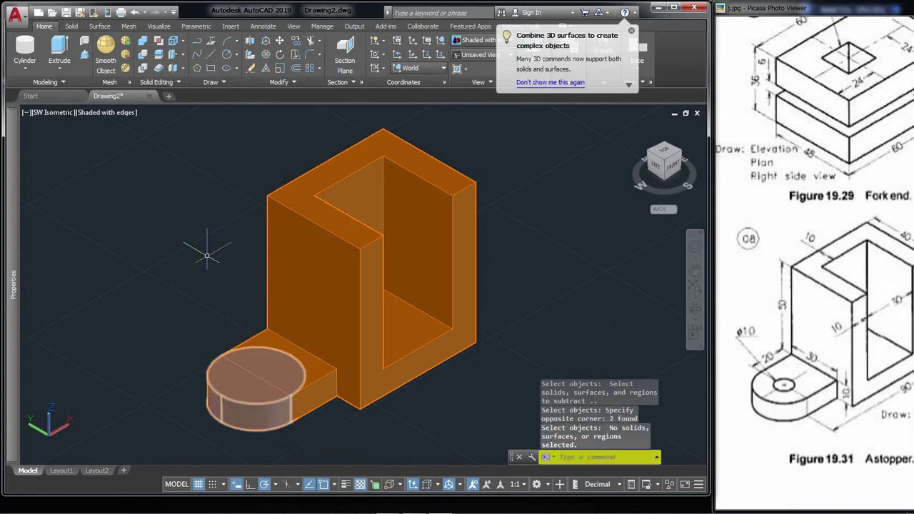
Unite the cylinder and lug block into one solid with a rounded end
click(236, 390)
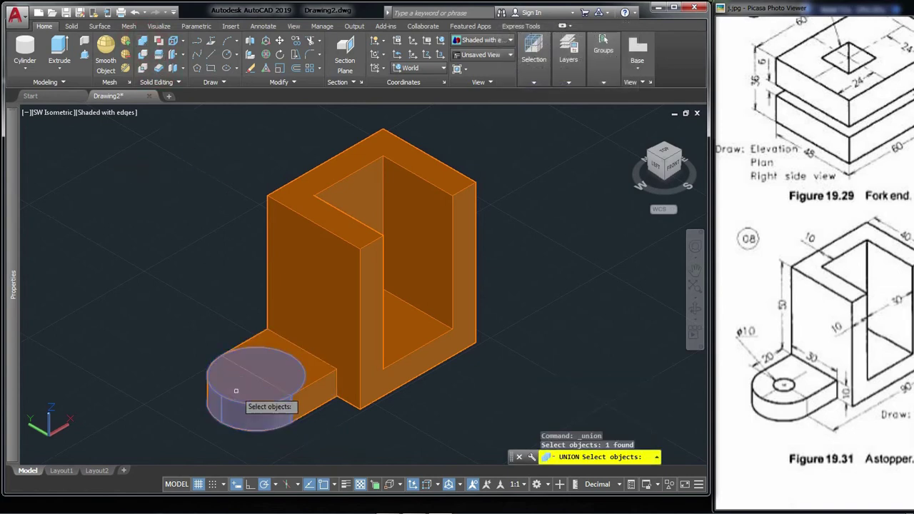
click(250, 330)
key(Return)
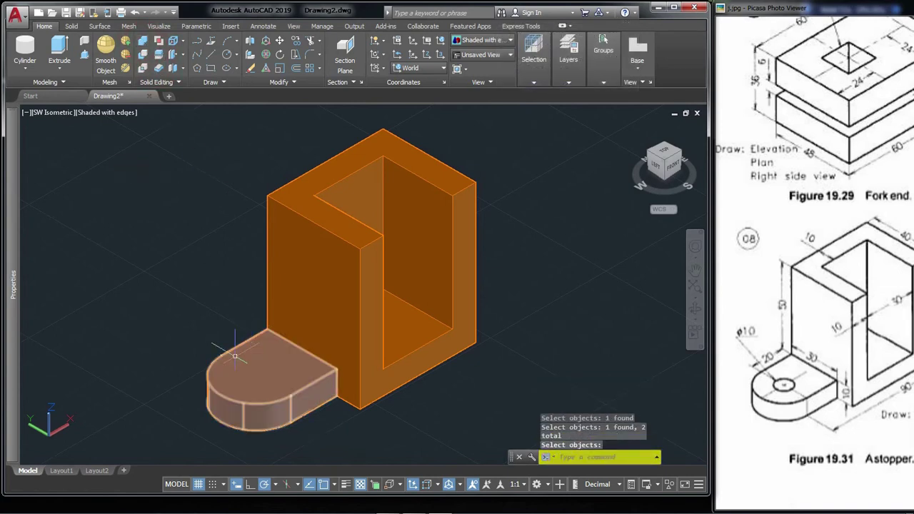
click(25, 48)
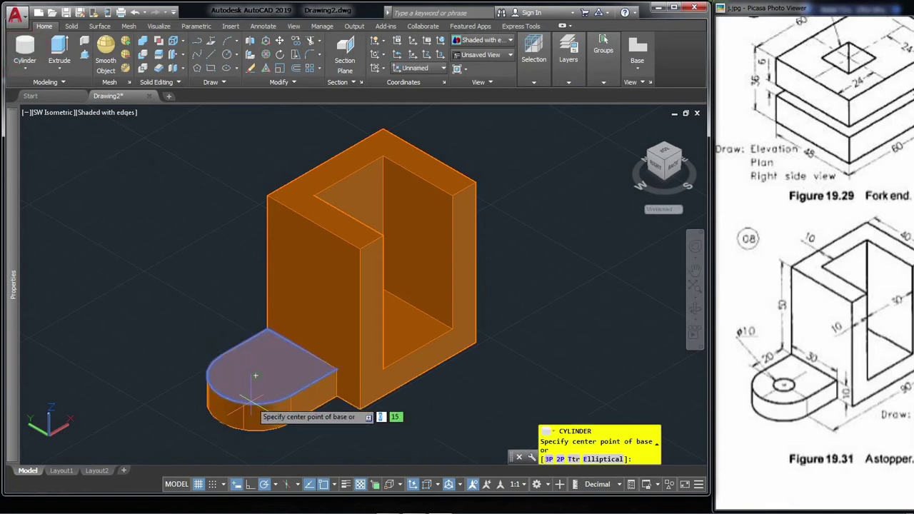
Draw a 10-diameter cylinder through the lug's rounded-end centre and begin subtracting from the lug
click(254, 375)
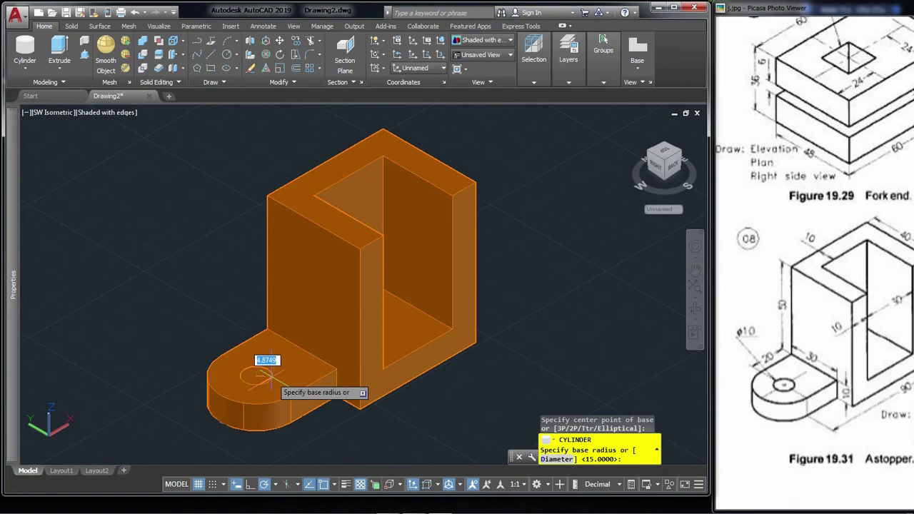
text(d)
key(Return)
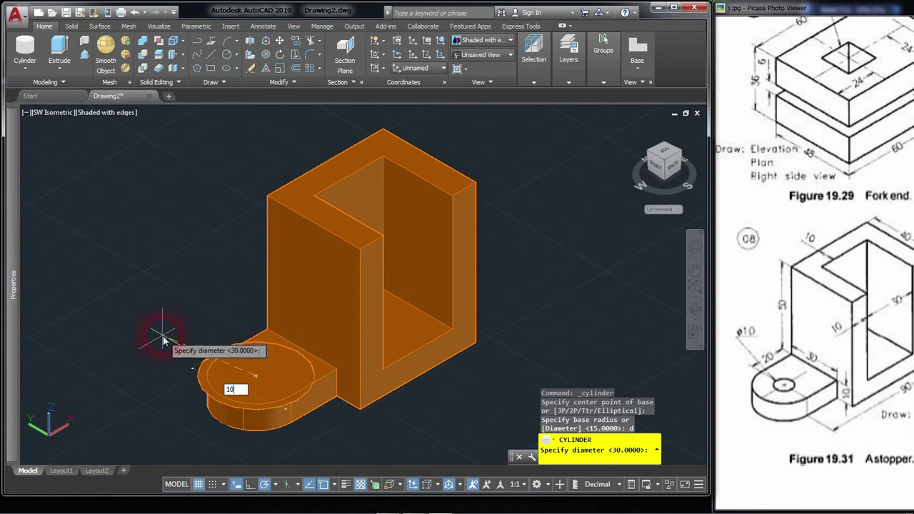
key(Return)
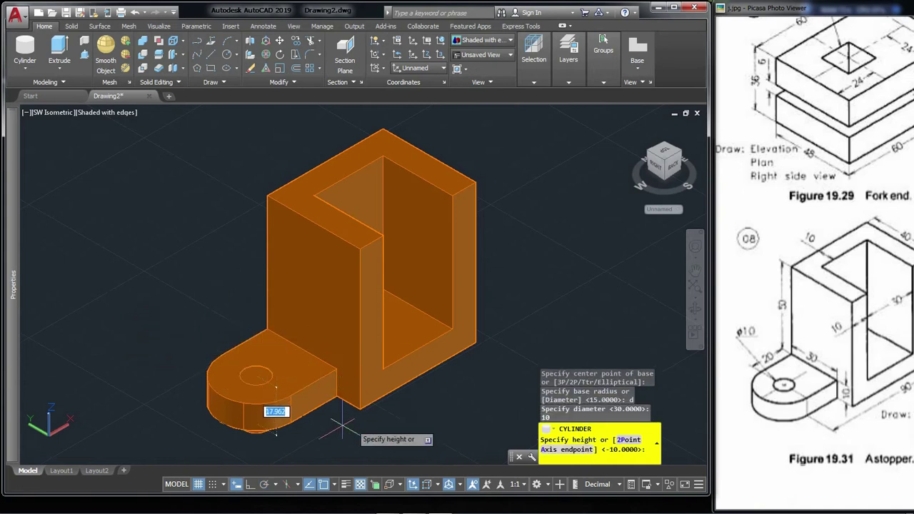
click(323, 436)
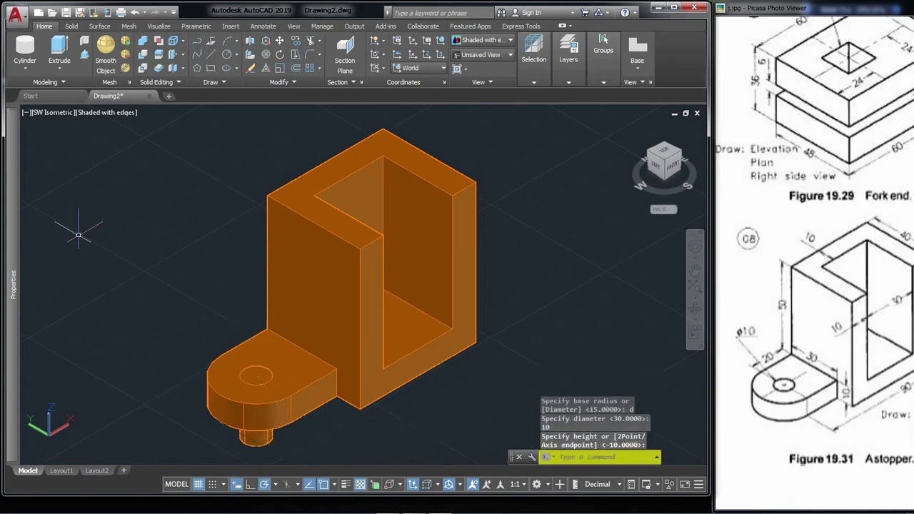
click(143, 55)
click(206, 367)
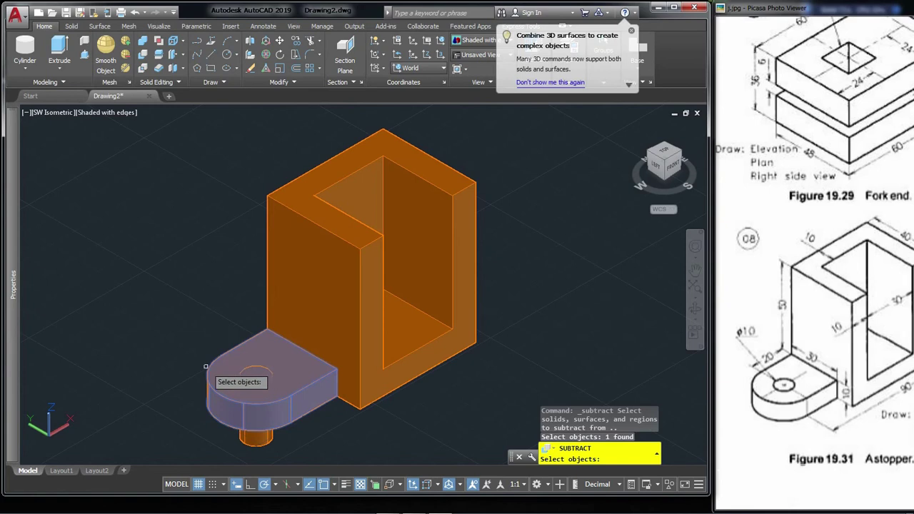
Subtract the cylinder to cut the 10-diameter hole, then orbit to view the lug
key(Return)
click(255, 436)
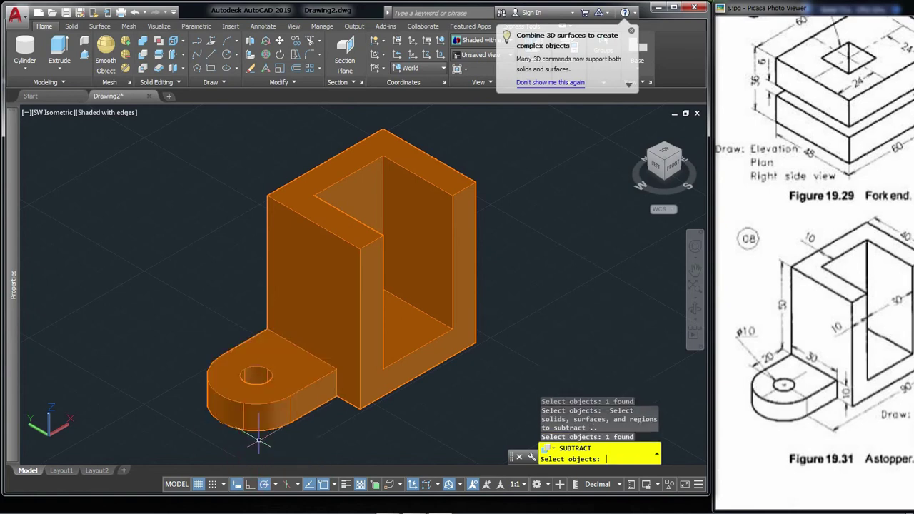
key(Return)
scroll(242, 309, down, 2)
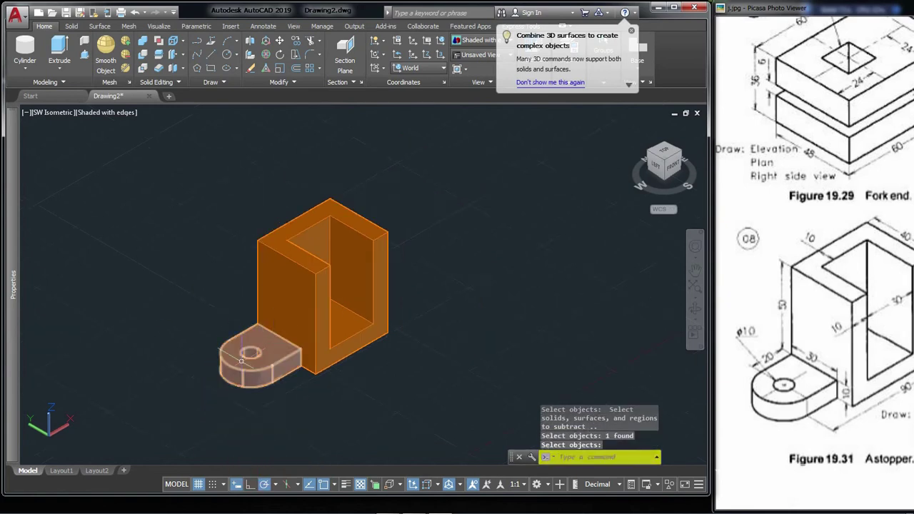
shift+middle_drag(296, 394, 459, 379)
key(Return)
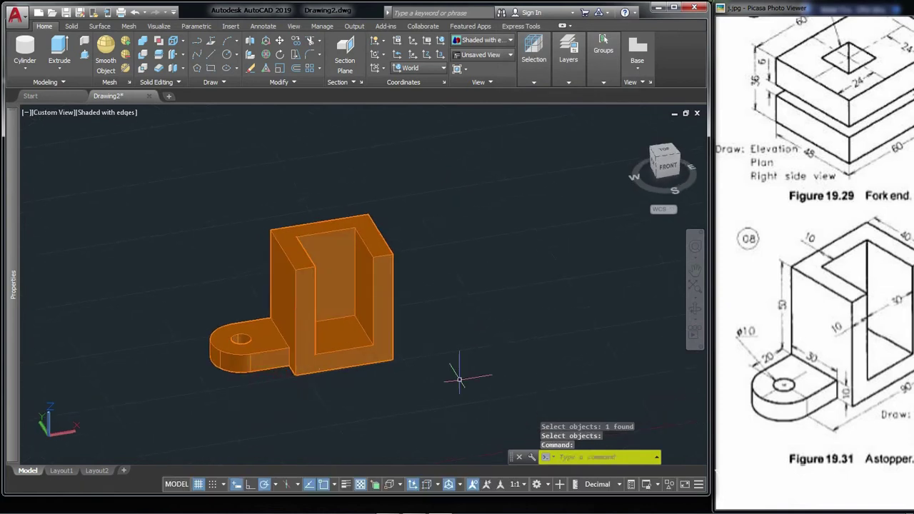
shift+middle_drag(331, 383, 347, 398)
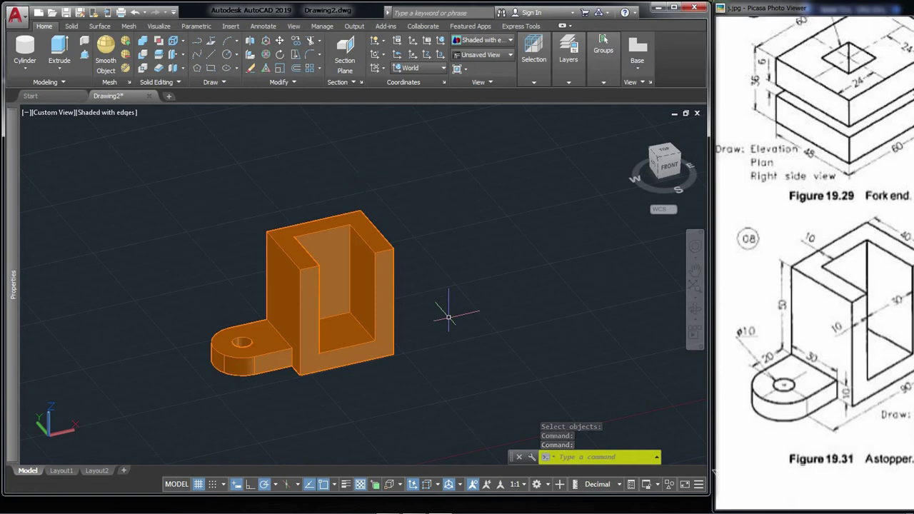
click(292, 89)
Mirror the holed lug about the channel's midpoint to the opposite side, keeping the original
click(309, 100)
click(244, 341)
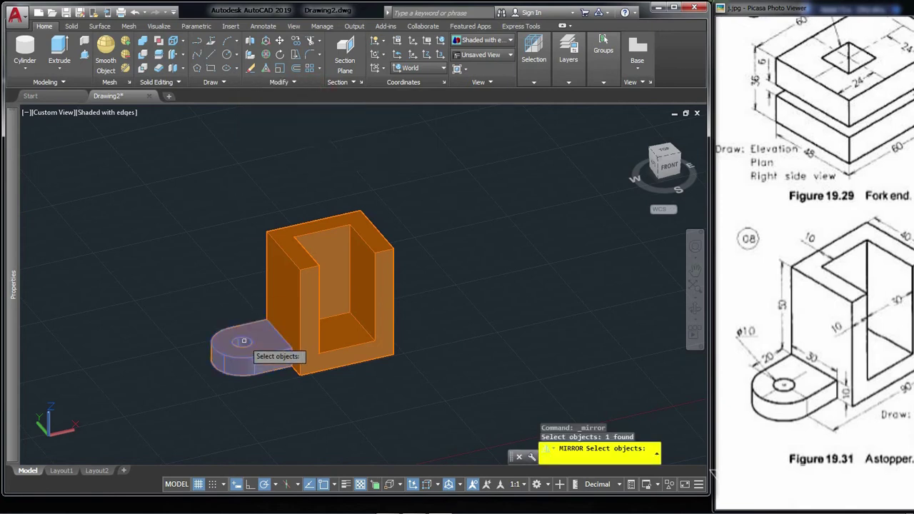
key(Return)
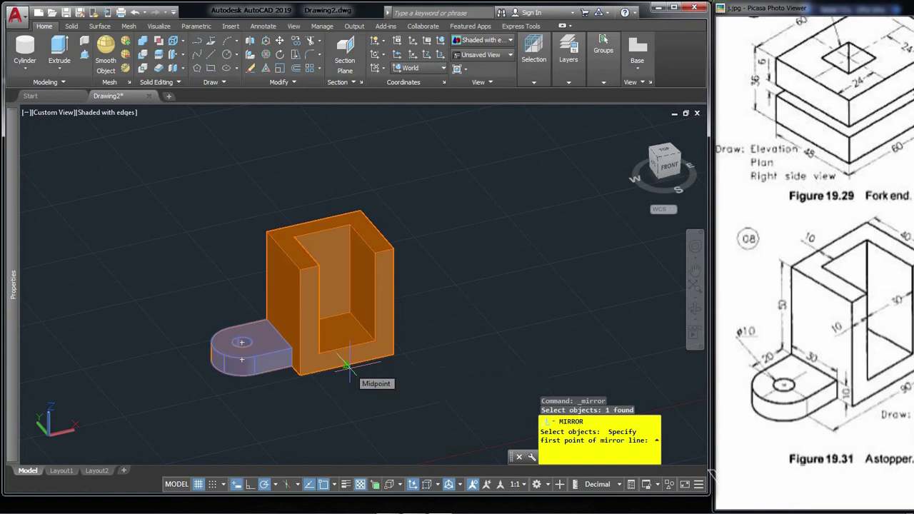
click(346, 365)
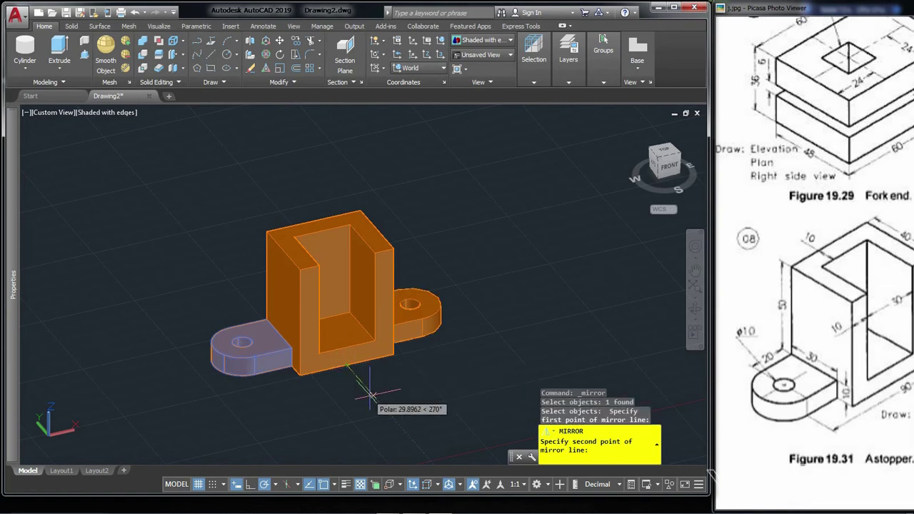
click(397, 374)
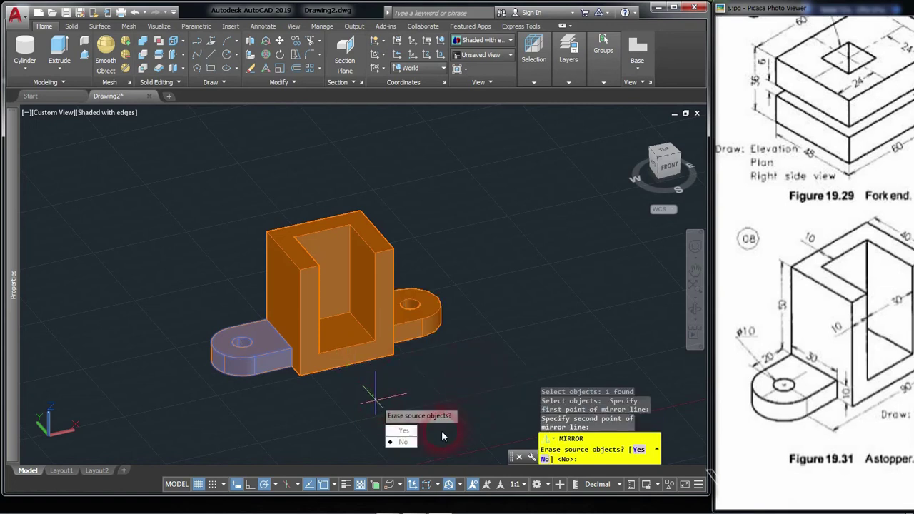
click(412, 443)
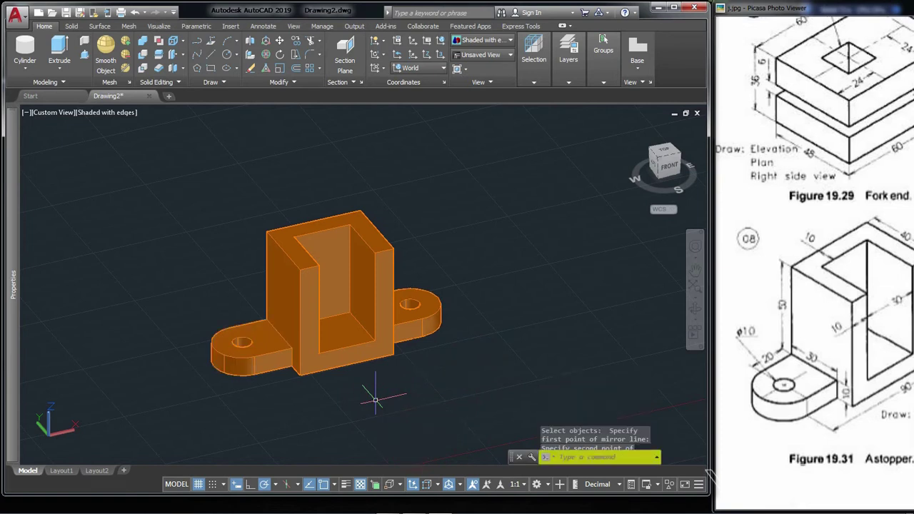
click(142, 48)
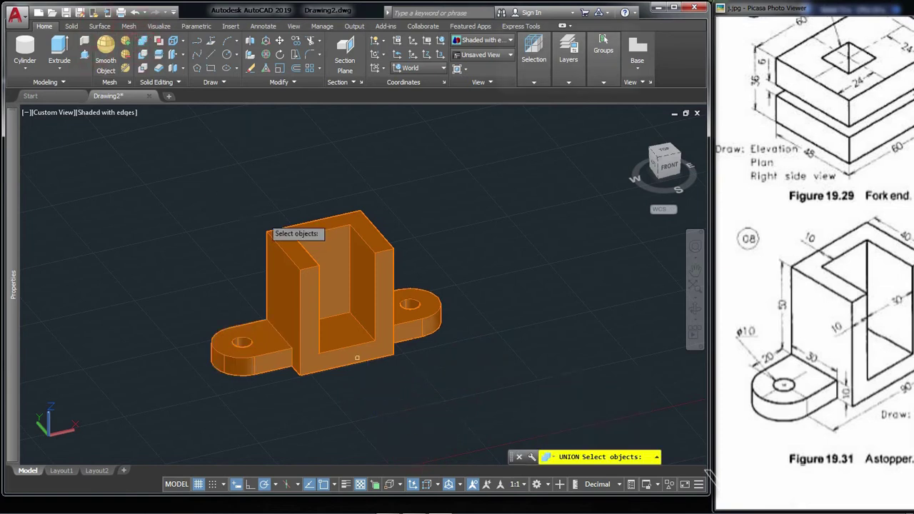
Union the channel and both lugs into a single solid
click(427, 383)
click(246, 283)
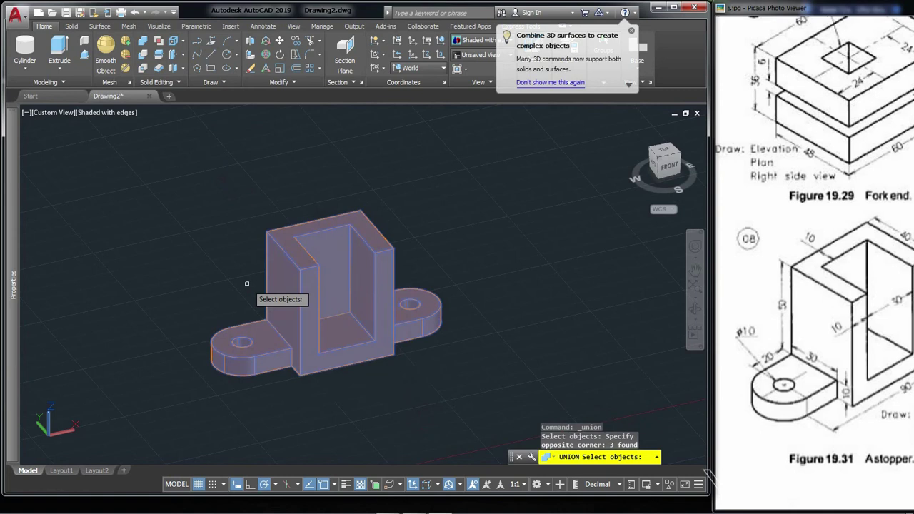
key(Return)
click(279, 292)
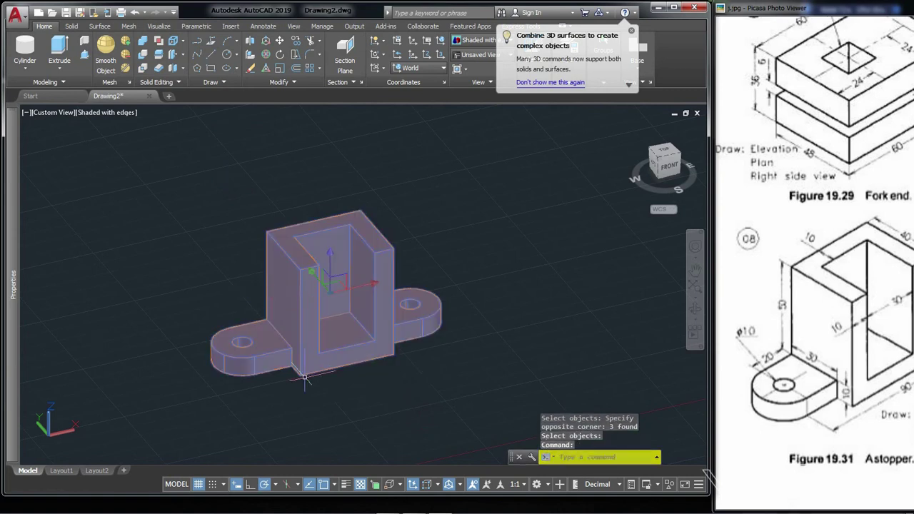
key(Escape)
Orbit and zoom the bracket, and bring up the page 244 multiview exercises in the reference document
shift+middle_drag(307, 382, 400, 309)
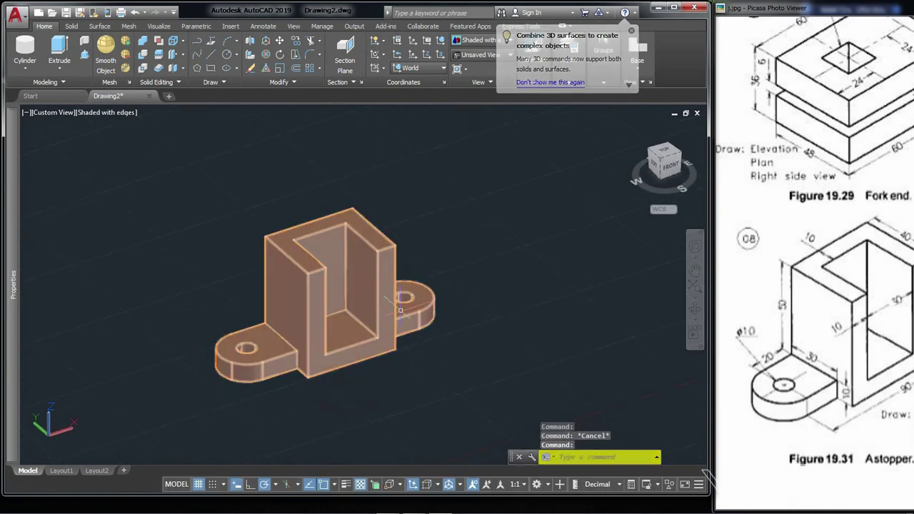
scroll(335, 303, up, 2)
scroll(256, 294, up, 1)
click(590, 291)
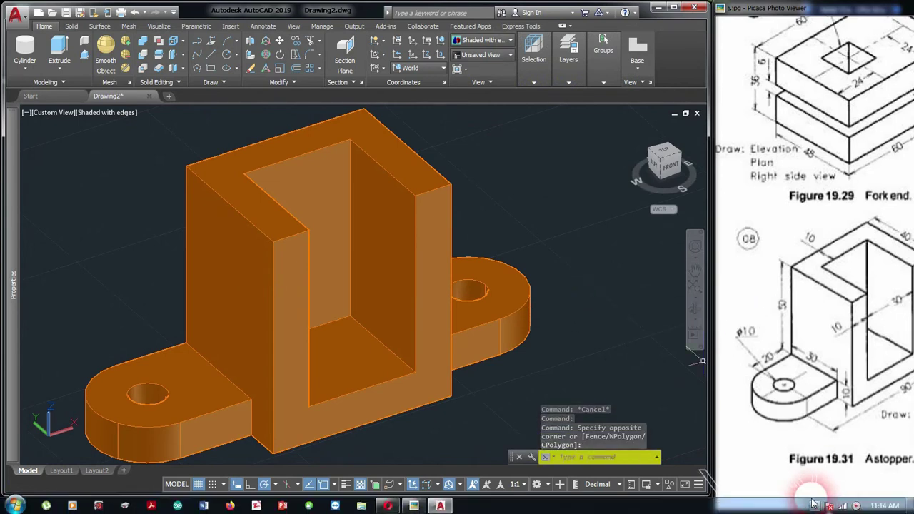
right_click(854, 505)
click(857, 439)
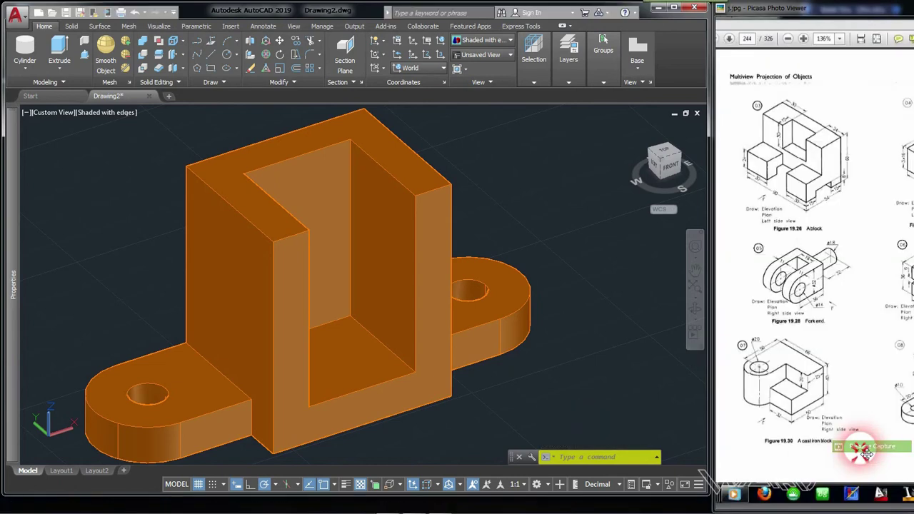
click(572, 314)
click(546, 326)
Pan the bracket left and expand the Layers panel tools
scroll(550, 339, down, 3)
mouse_move(521, 340)
middle_down()
mouse_move(371, 336)
mouse_move(416, 318)
middle_up()
scroll(347, 317, up, 3)
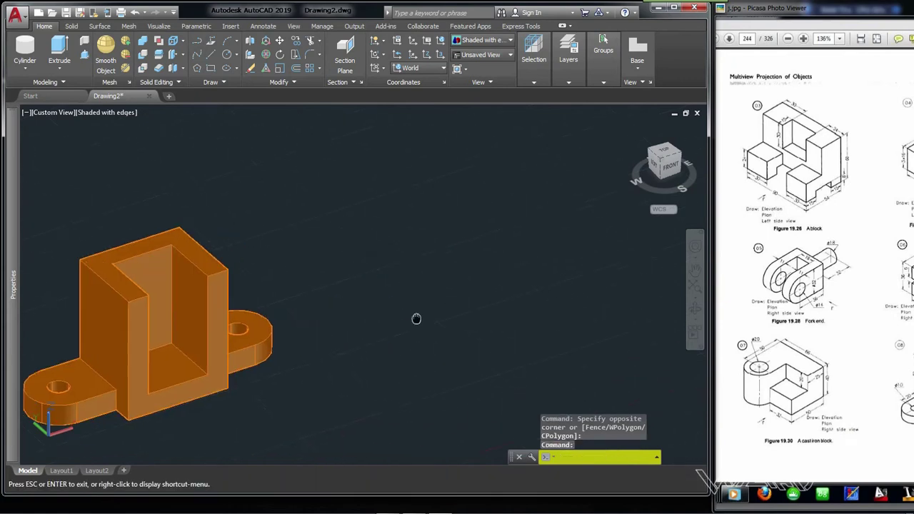
key(Escape)
click(569, 51)
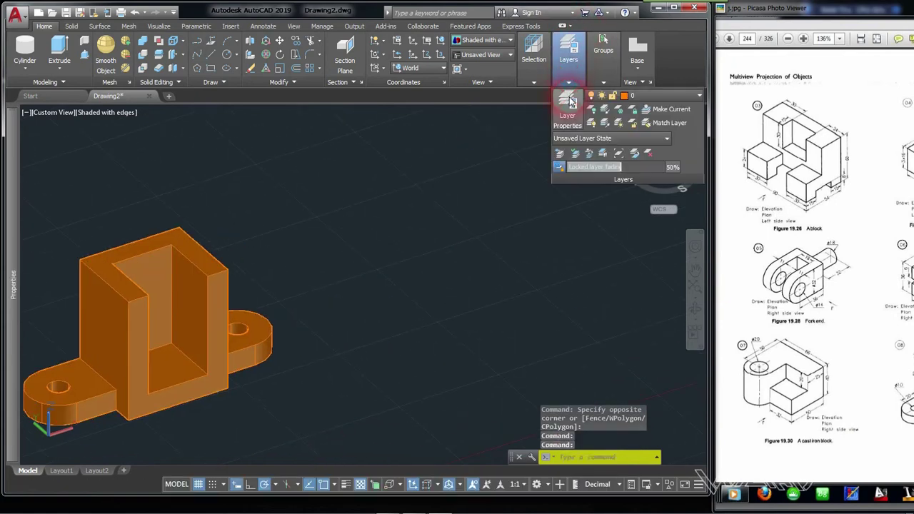
In Layer Properties Manager, create layer 1 with colour 132
click(571, 107)
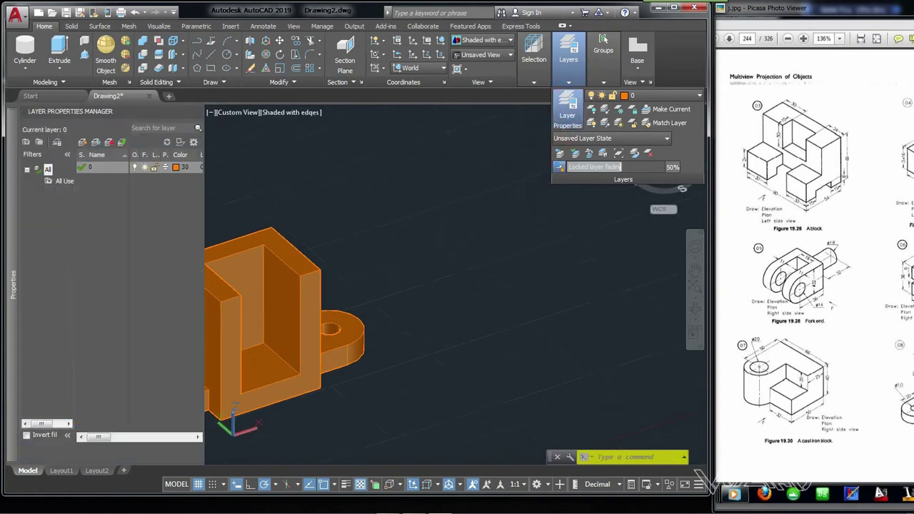
click(82, 143)
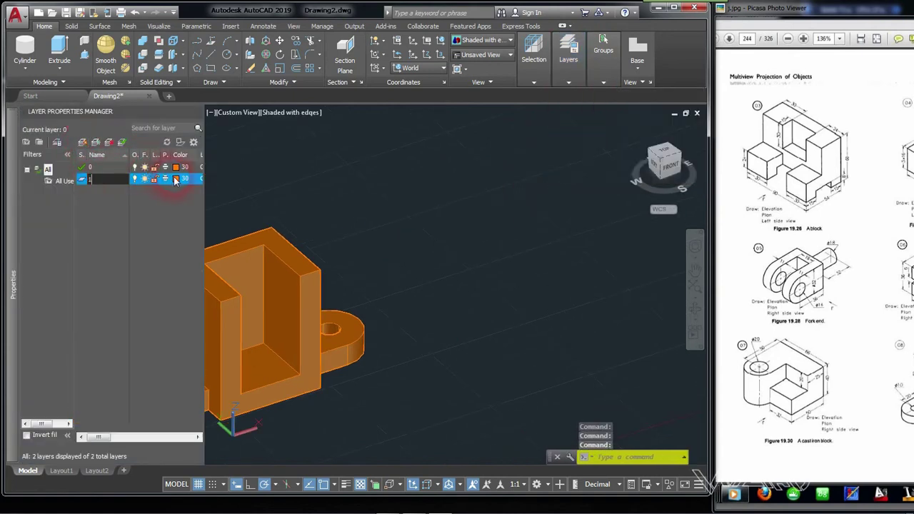
click(175, 180)
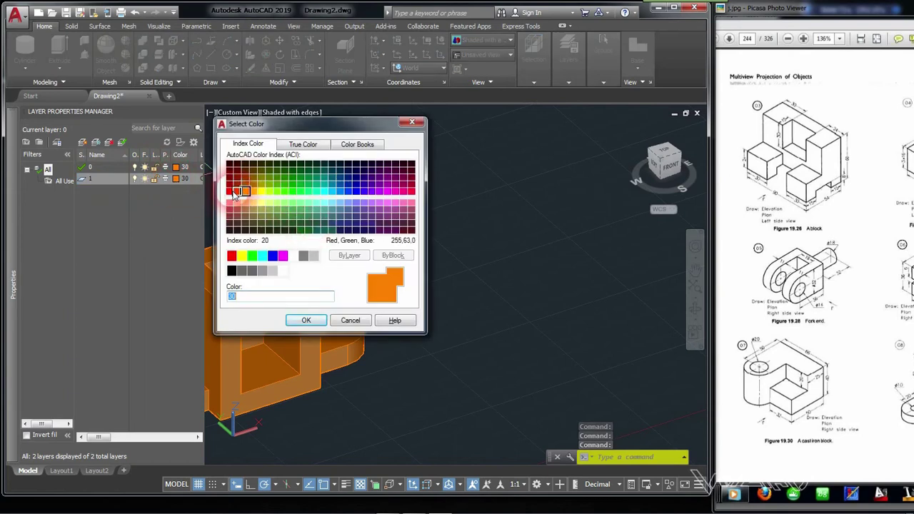
click(324, 184)
click(322, 322)
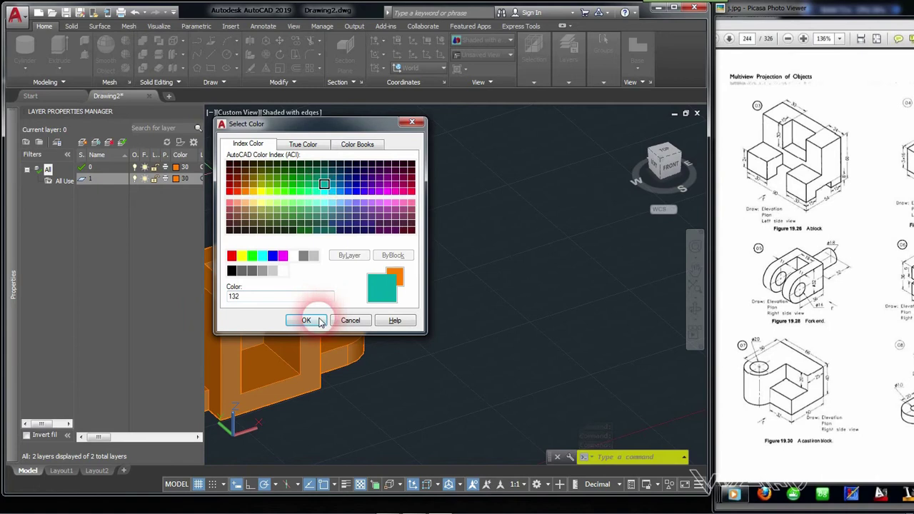
click(143, 168)
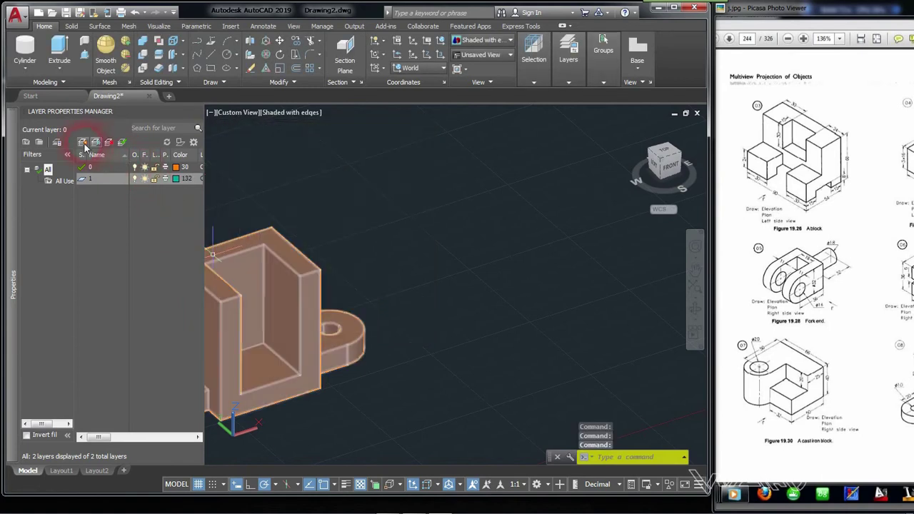
Add layer 2 with colour 52
click(84, 144)
click(111, 169)
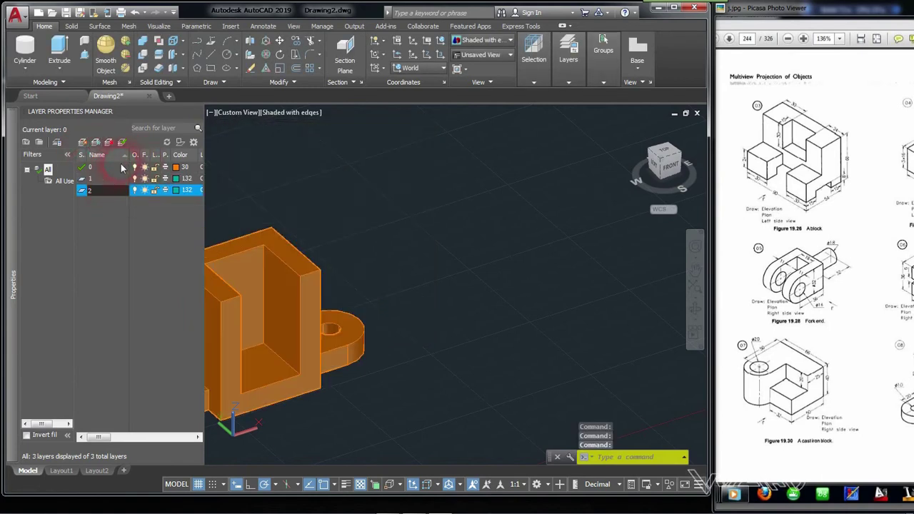
click(177, 194)
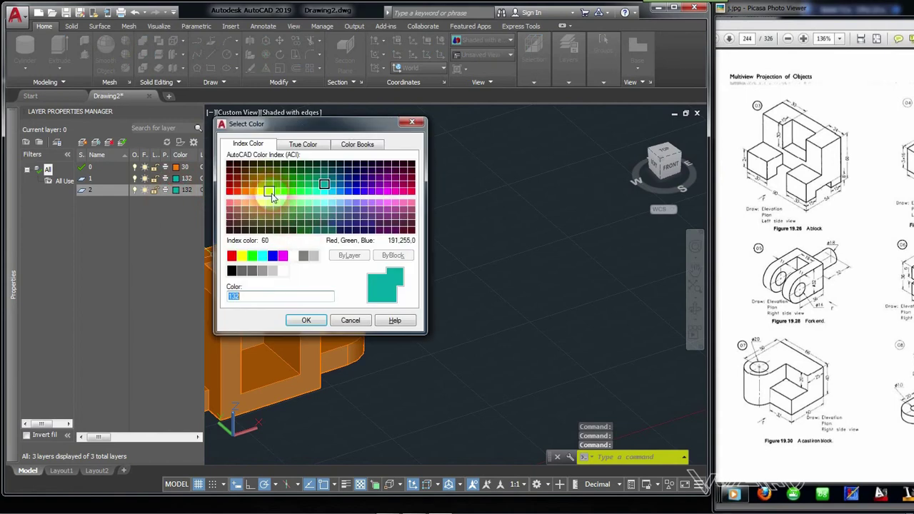
click(262, 185)
click(305, 320)
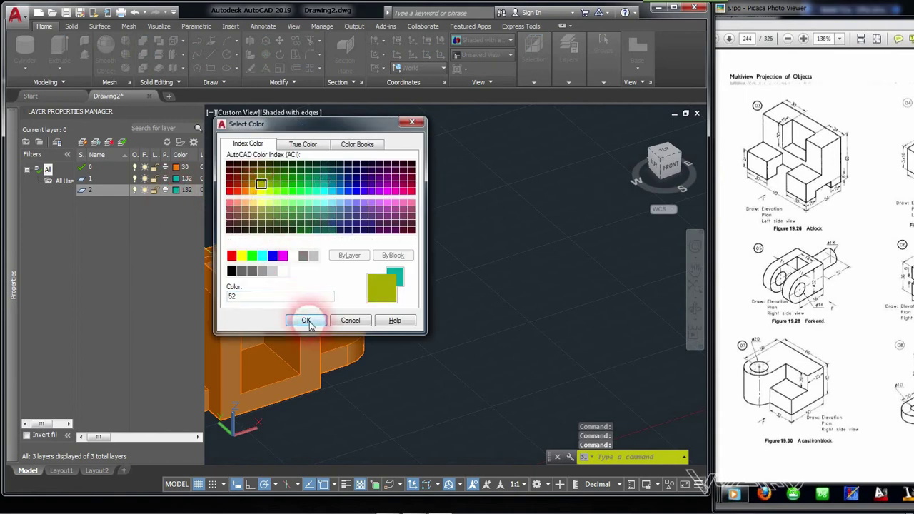
Add layer 3 with light green colour 91
click(82, 142)
click(106, 199)
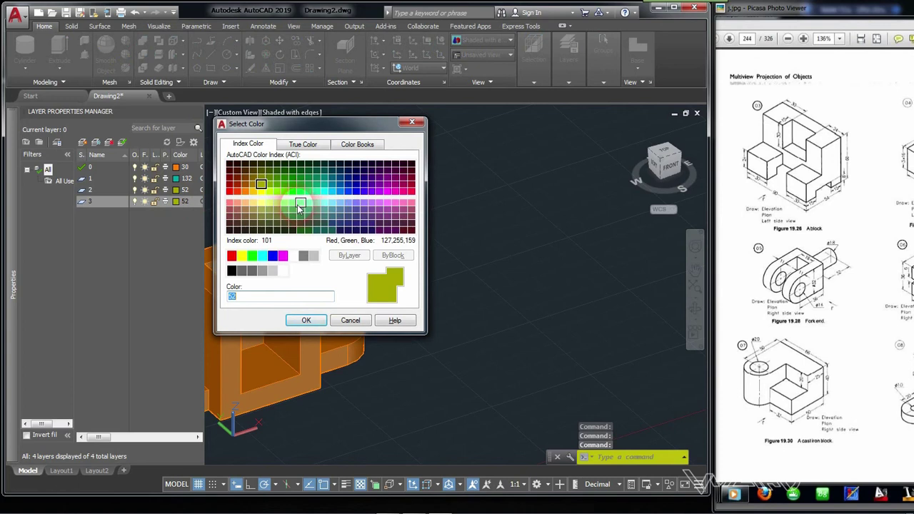
click(293, 204)
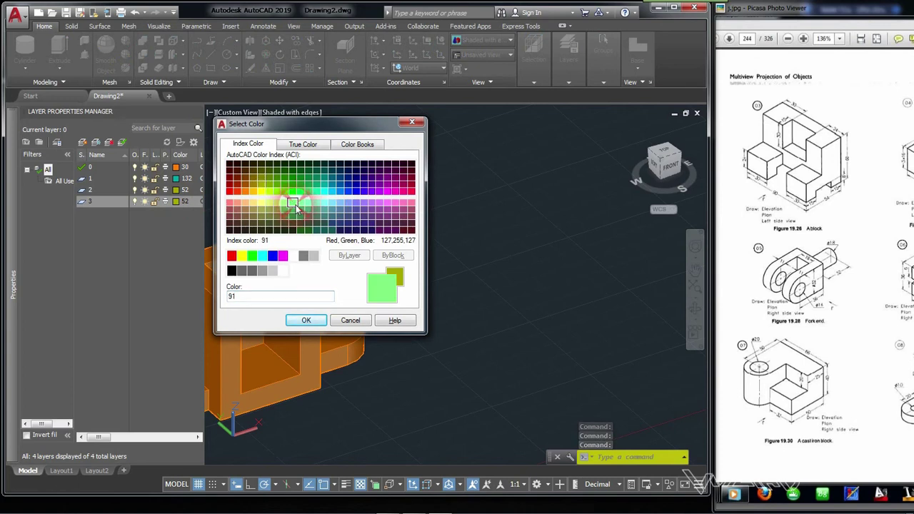
click(320, 322)
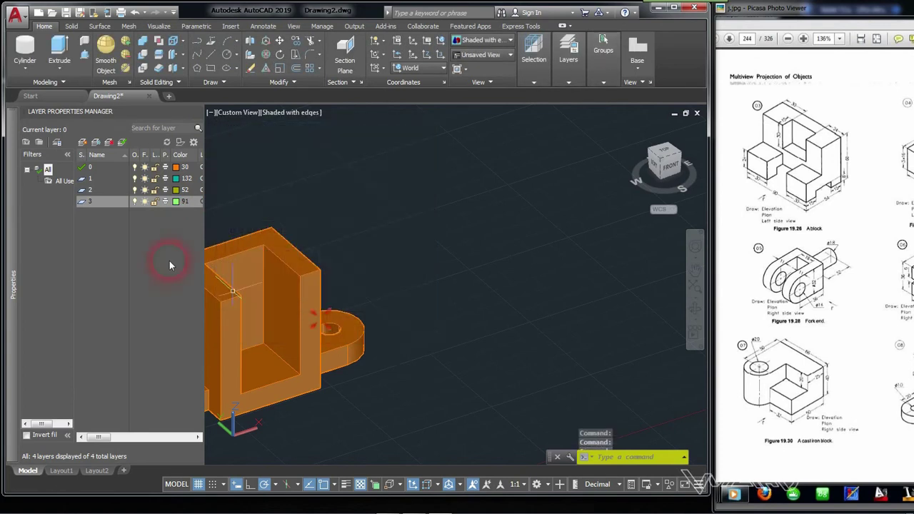
Make layer 1 current, change its colour to 150, and close the palette
double_click(100, 180)
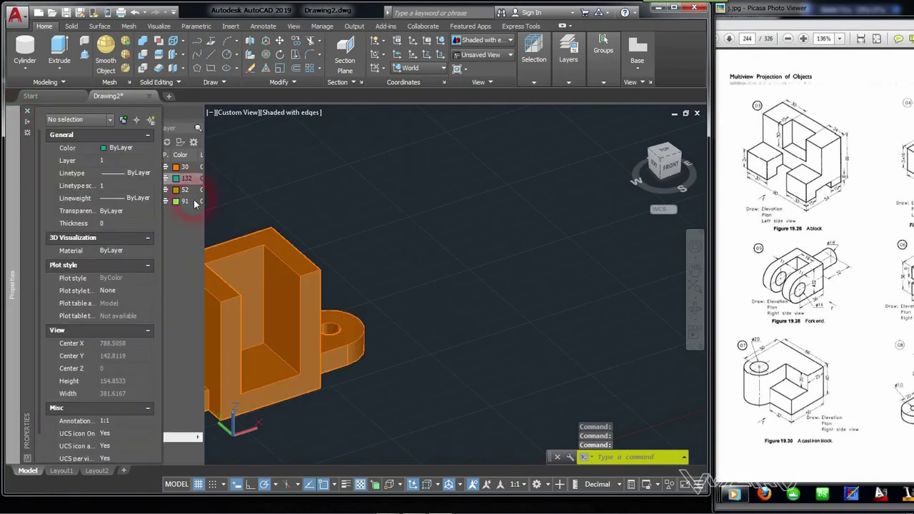
click(176, 178)
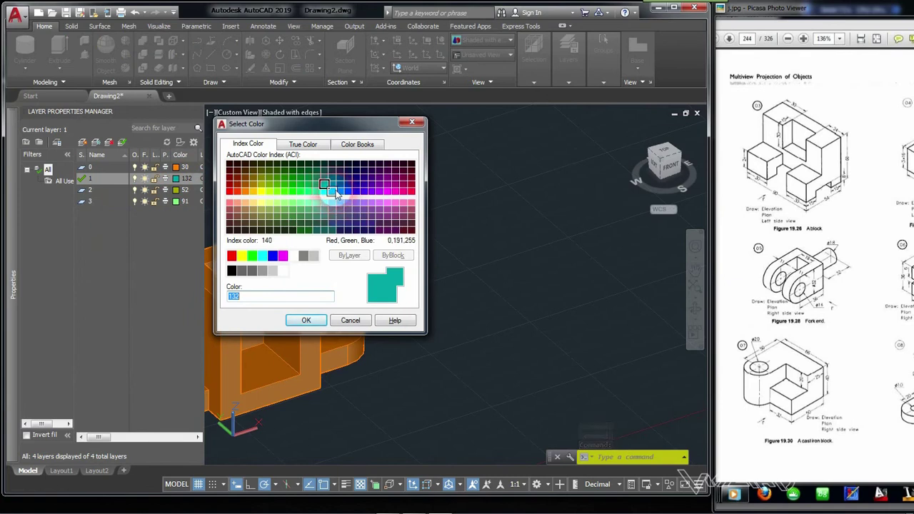
click(339, 191)
click(301, 321)
click(141, 130)
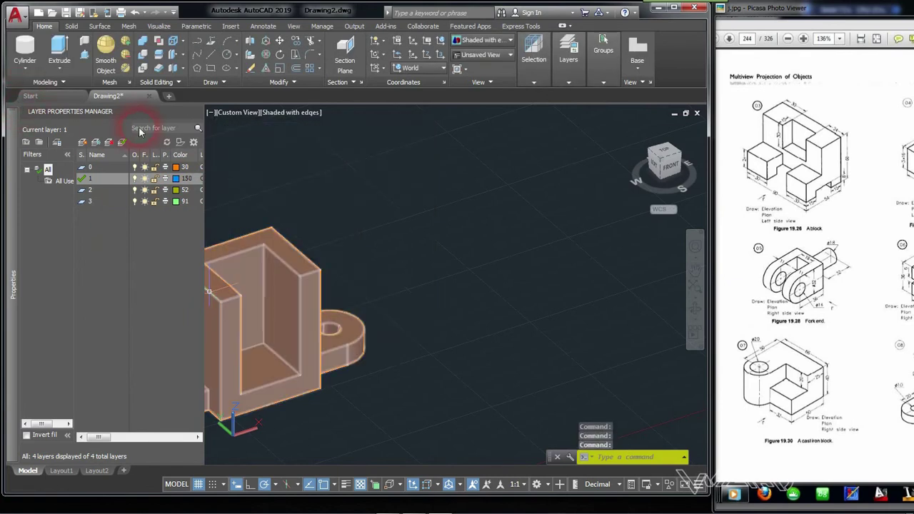
click(198, 116)
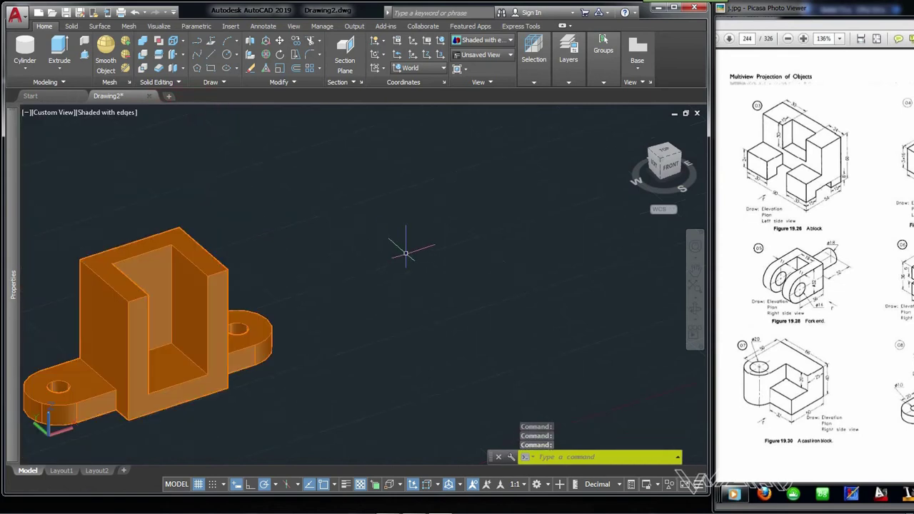
Pan the bracket left and enlarge the Figure 19.32 shaft support in the reference viewer
middle_drag(438, 274, 305, 285)
mouse_move(809, 244)
mouse_down()
mouse_move(840, 264)
mouse_move(824, 279)
mouse_up()
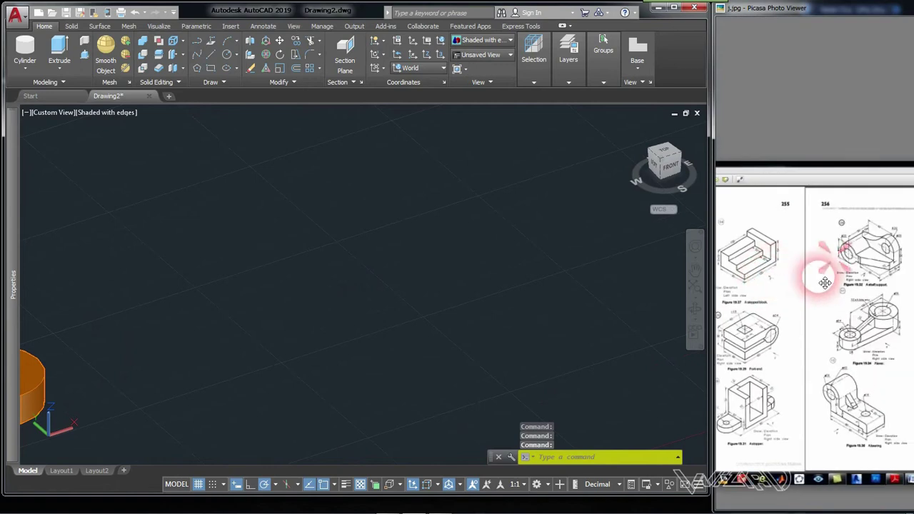
scroll(821, 279, up, 2)
scroll(813, 278, up, 2)
scroll(809, 277, up, 1)
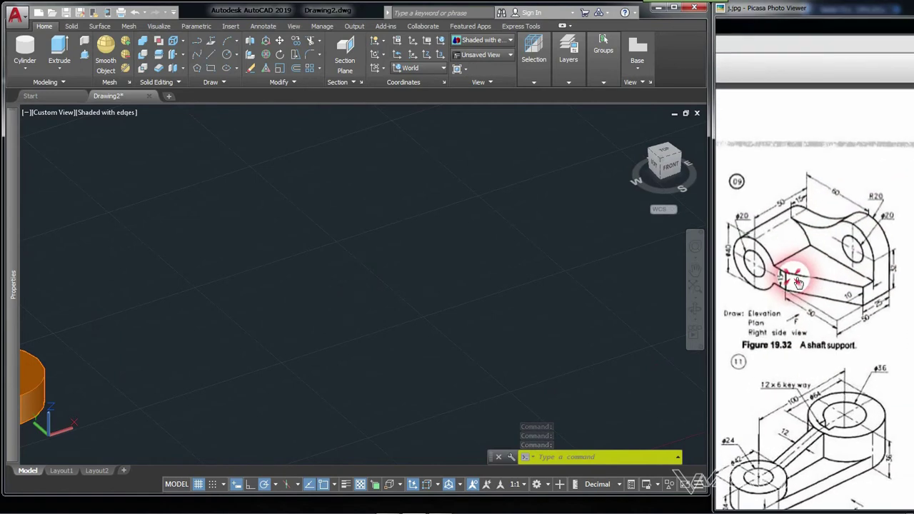
scroll(806, 277, up, 1)
scroll(805, 277, down, 1)
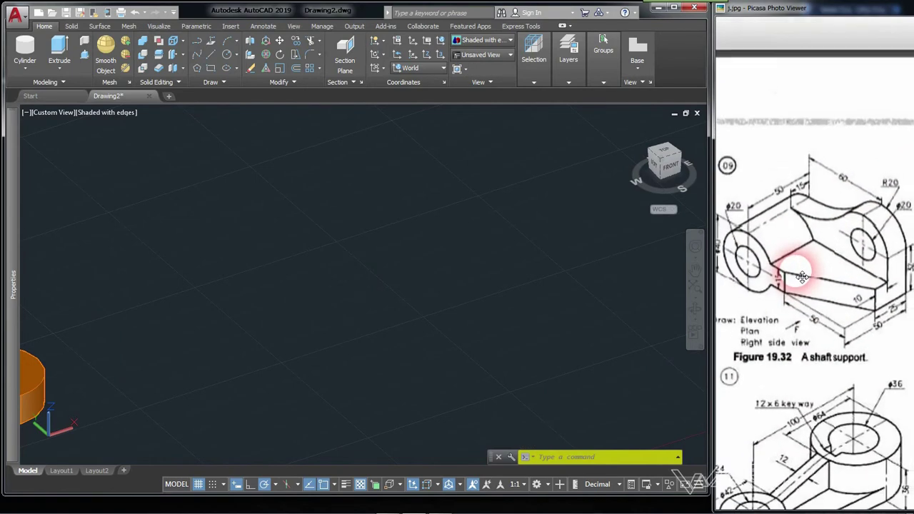
scroll(814, 277, down, 1)
click(379, 163)
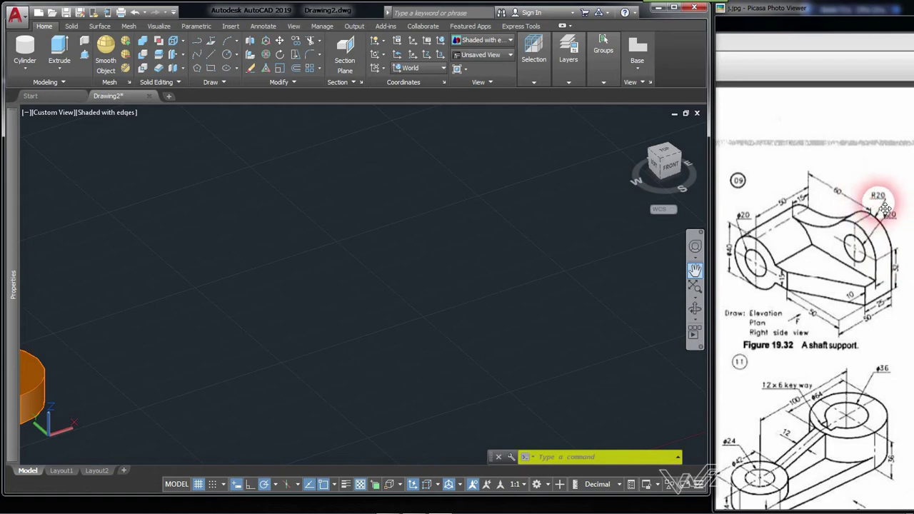
click(368, 247)
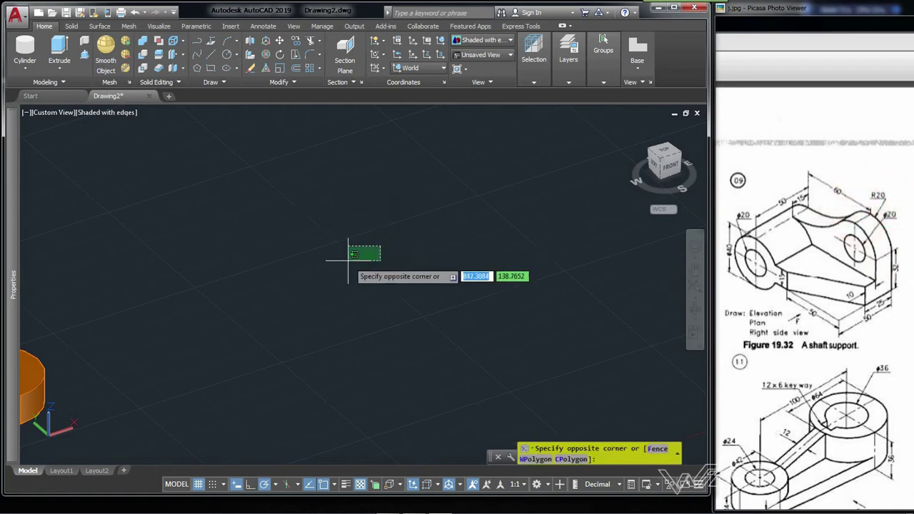
Draw a box with length 50, width 80 and height 15 beside the bracket
click(25, 67)
click(27, 87)
click(346, 349)
text(50)
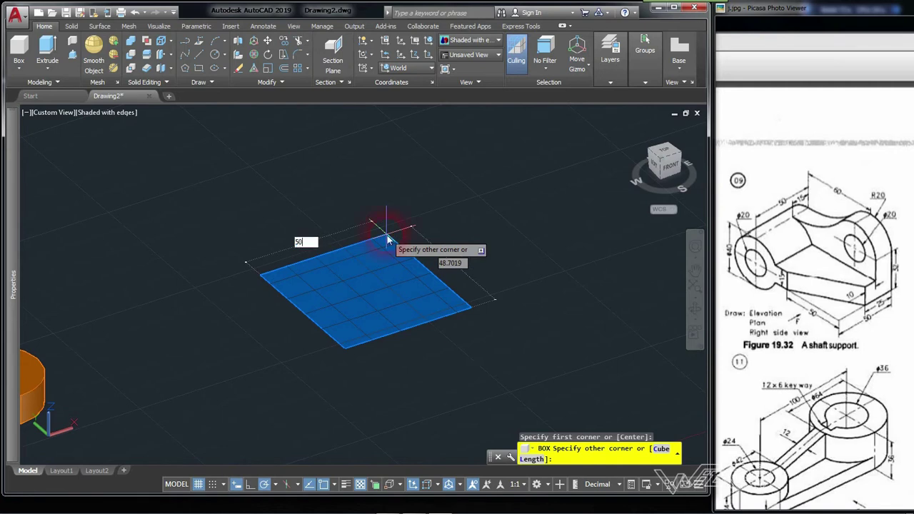
key(Tab)
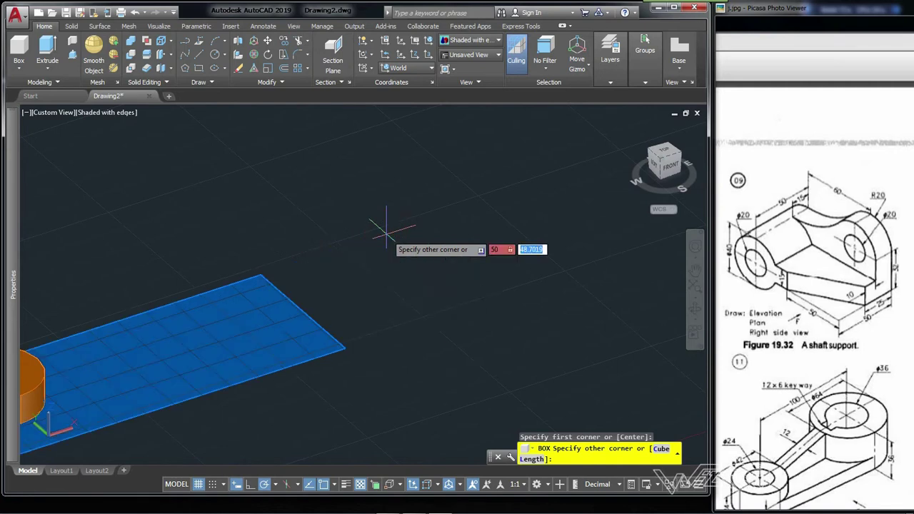
text(80)
key(Tab)
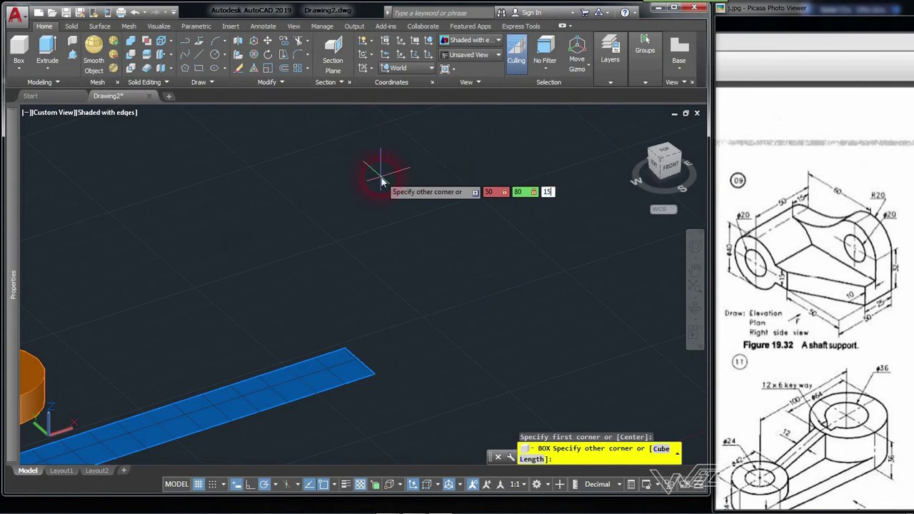
key(Return)
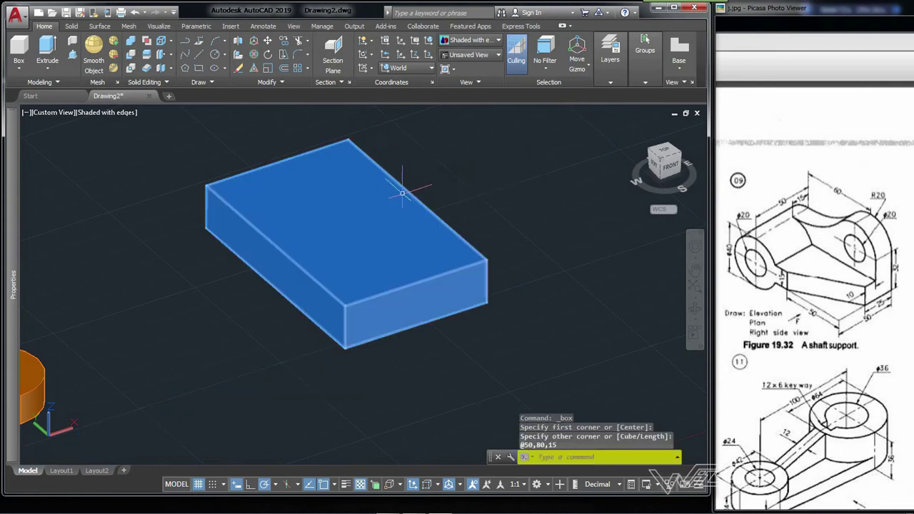
shift+middle_drag(402, 240, 326, 250)
scroll(245, 228, up, 2)
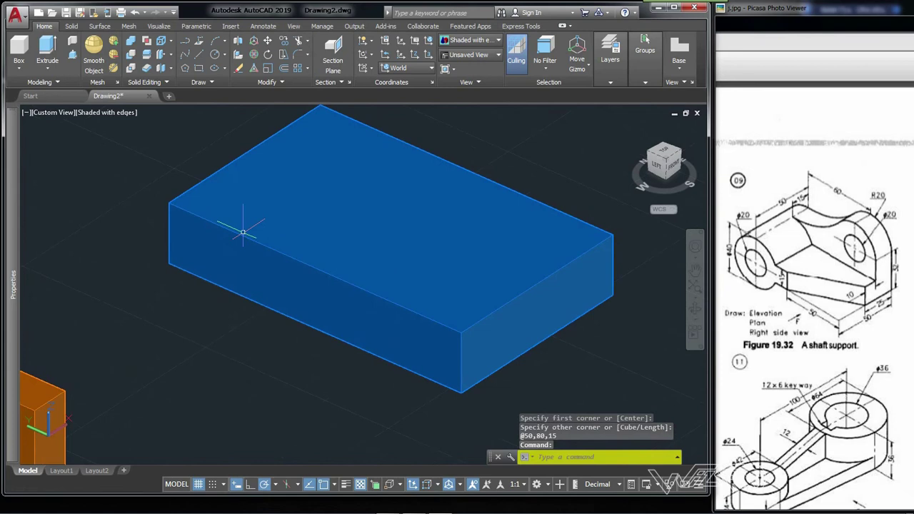
scroll(230, 244, up, 2)
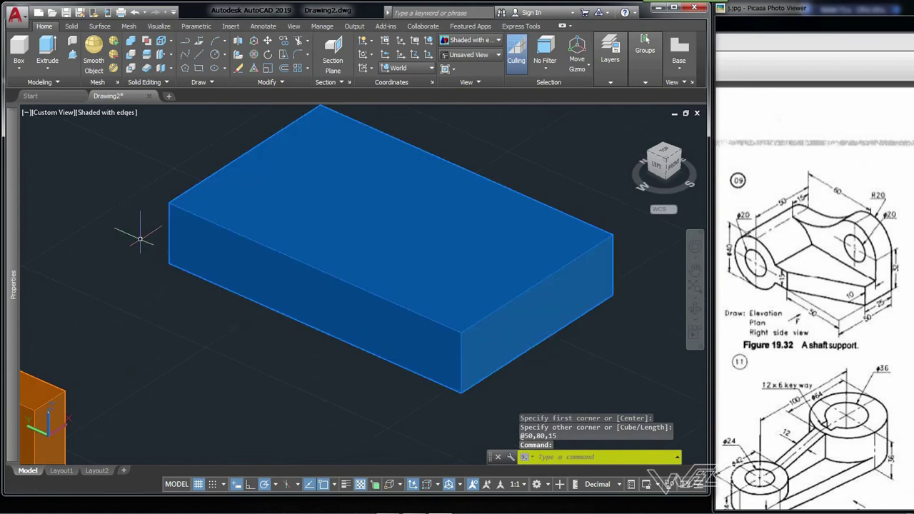
click(21, 69)
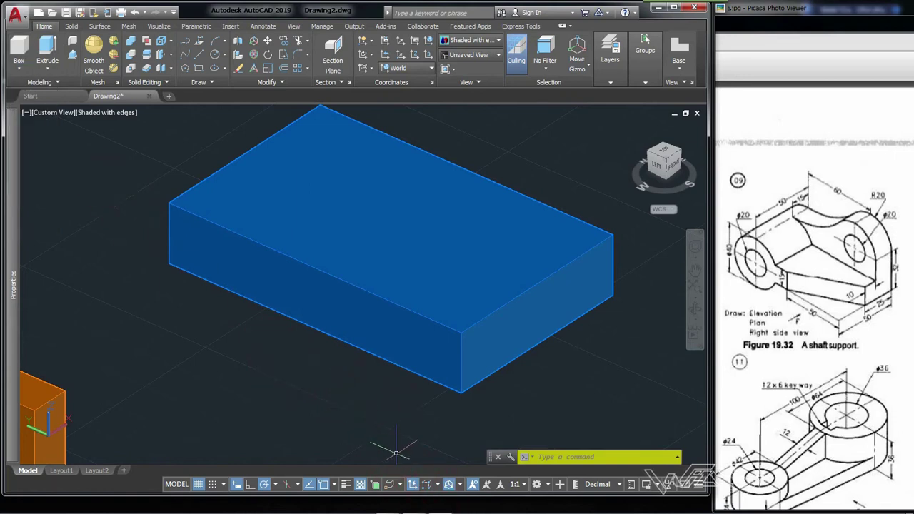
click(428, 484)
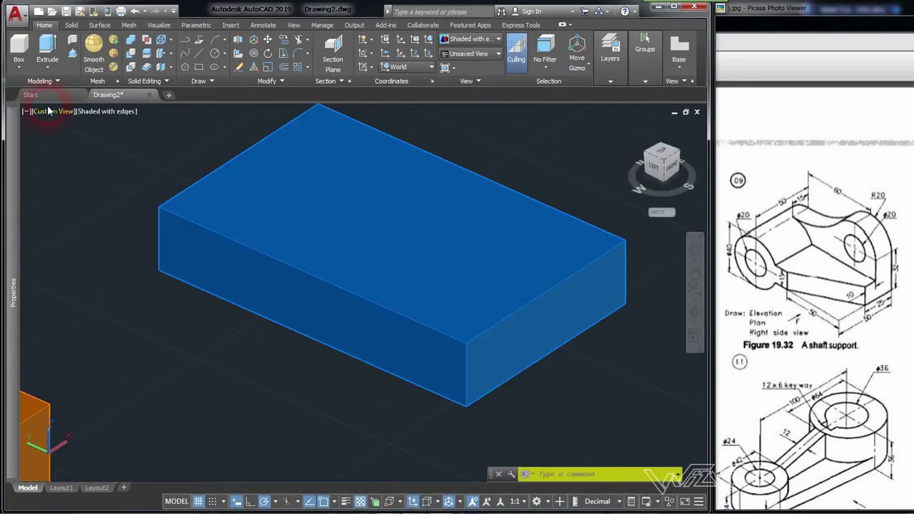
Draw a cylinder with radius 20 and height 50, centred on the box's end-edge midpoint
click(19, 68)
click(178, 248)
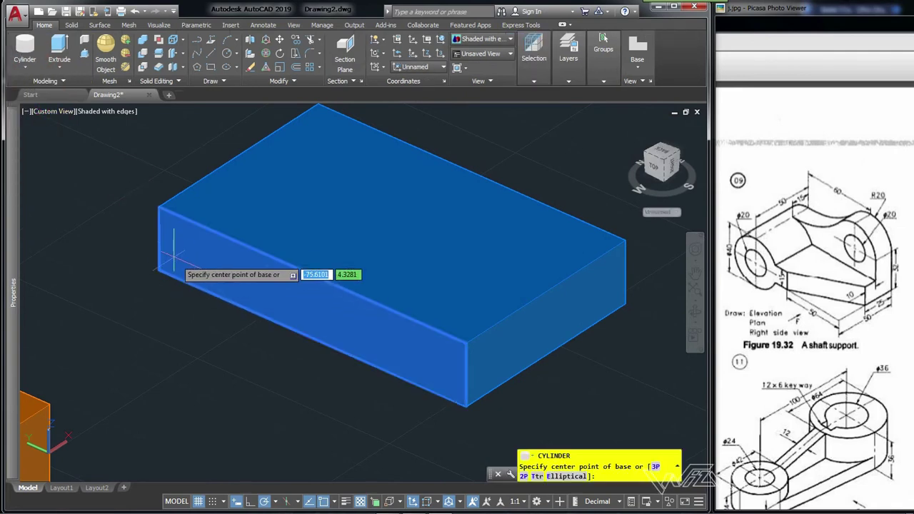
click(159, 239)
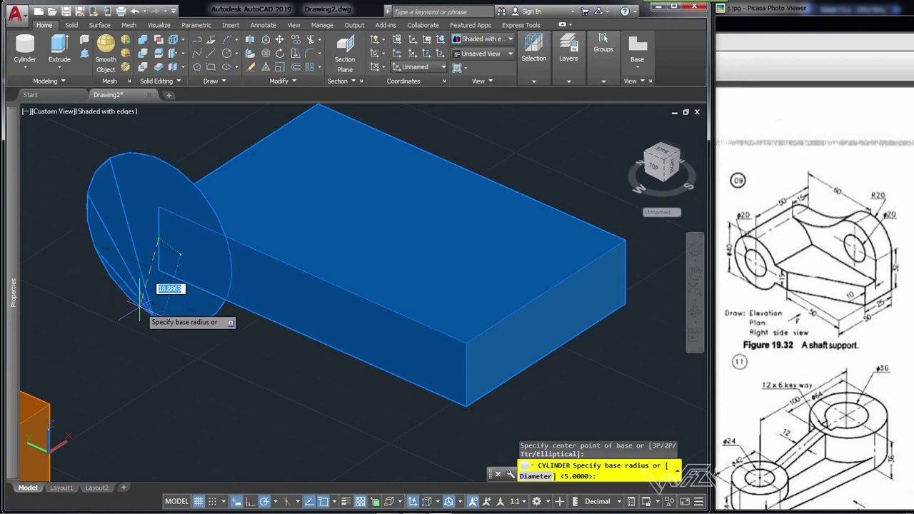
text(20)
key(Return)
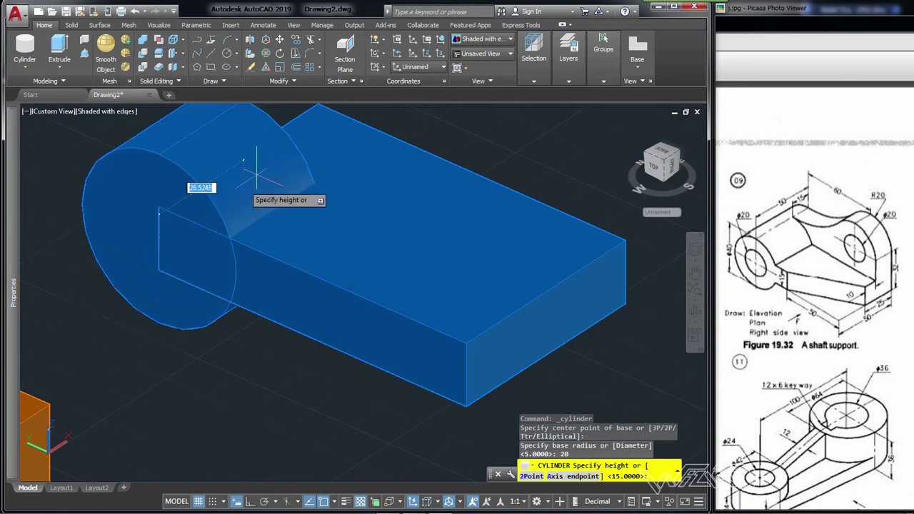
text(50)
key(Return)
scroll(367, 194, down, 3)
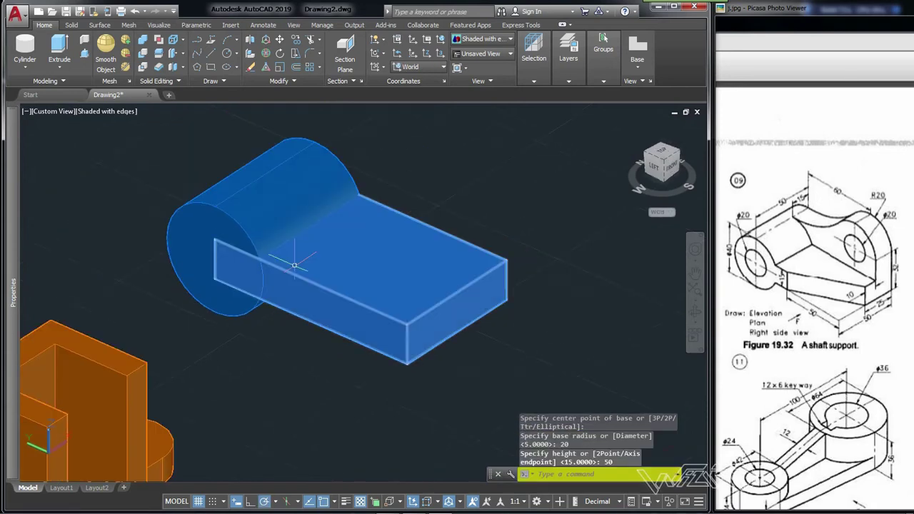
click(144, 47)
Cancel the union and draw a radius-10 shaft cylinder from the hub face centre out beyond the hub
click(299, 351)
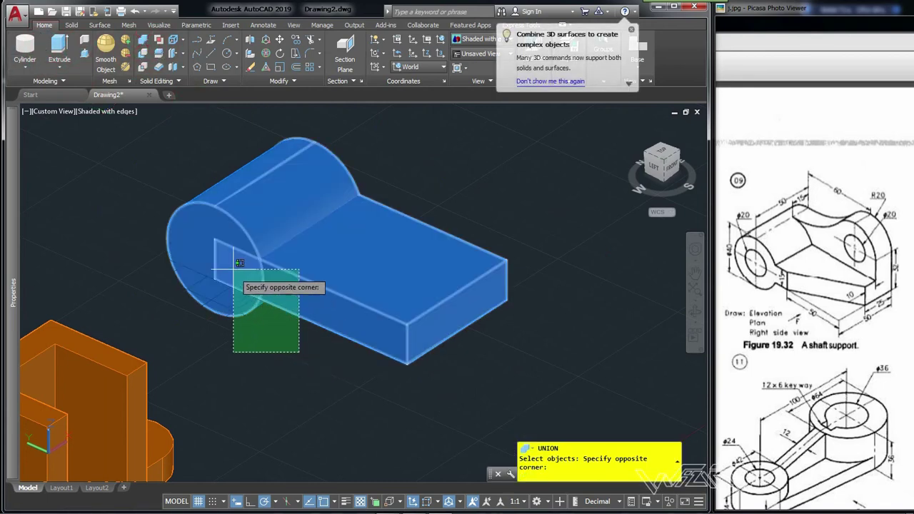
key(Escape)
key(Escape)
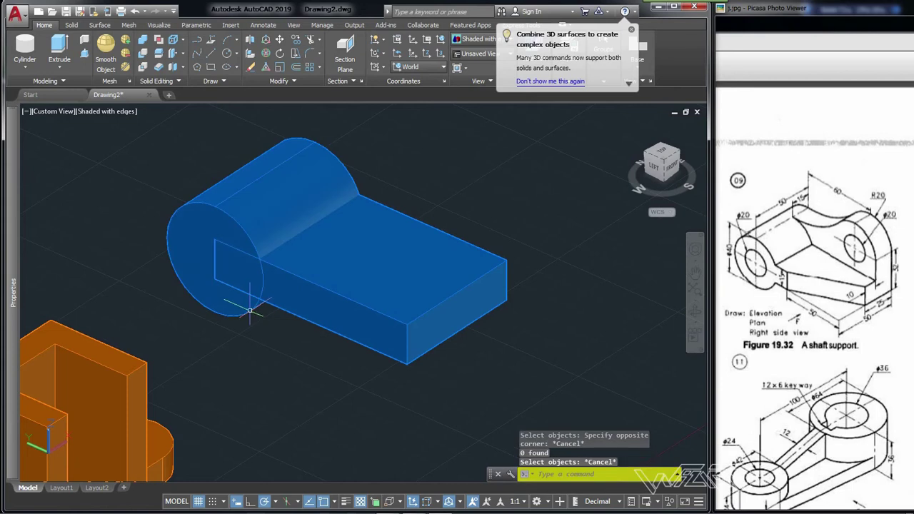
click(25, 46)
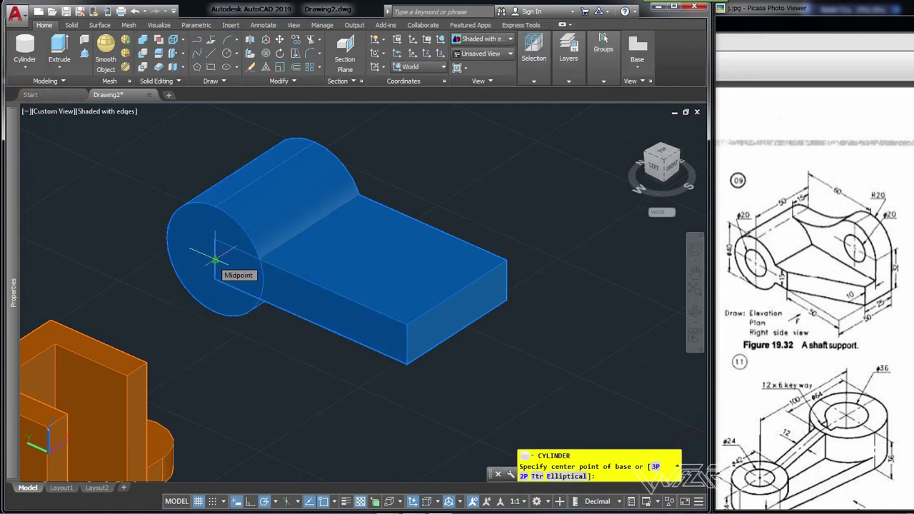
click(215, 278)
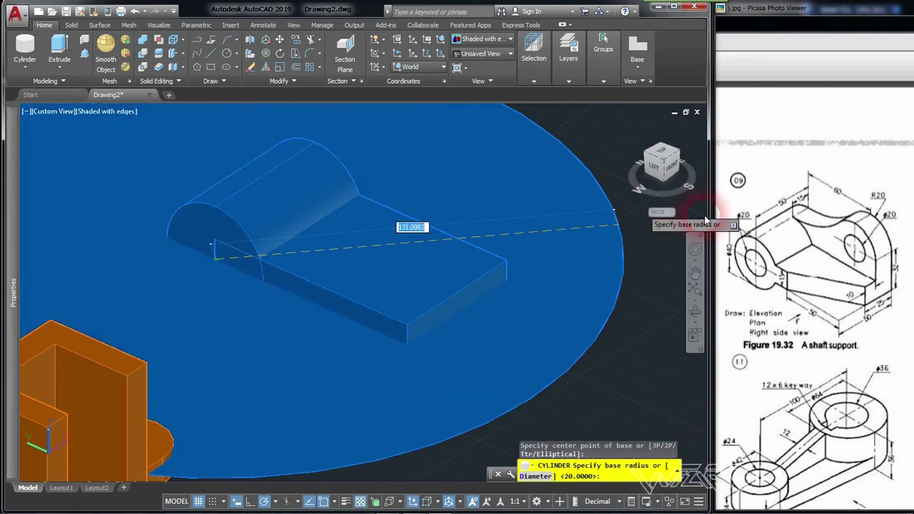
text(10)
key(Return)
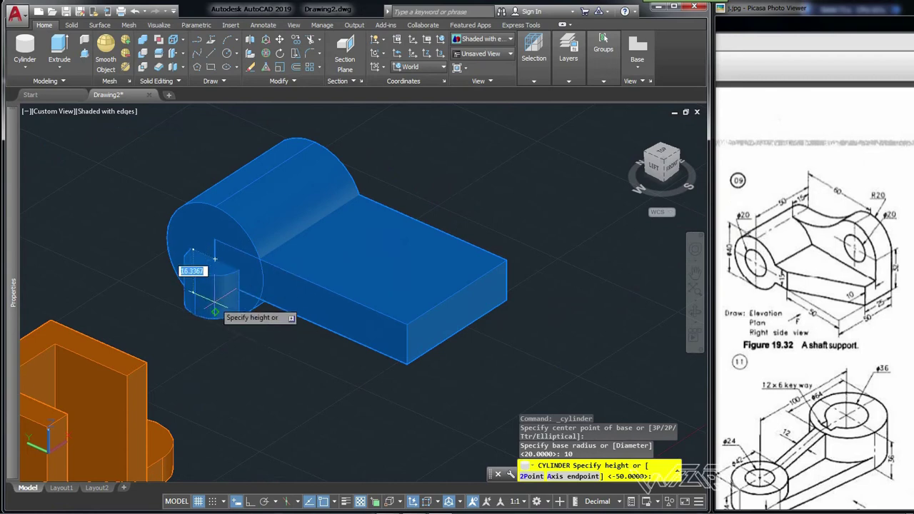
click(577, 474)
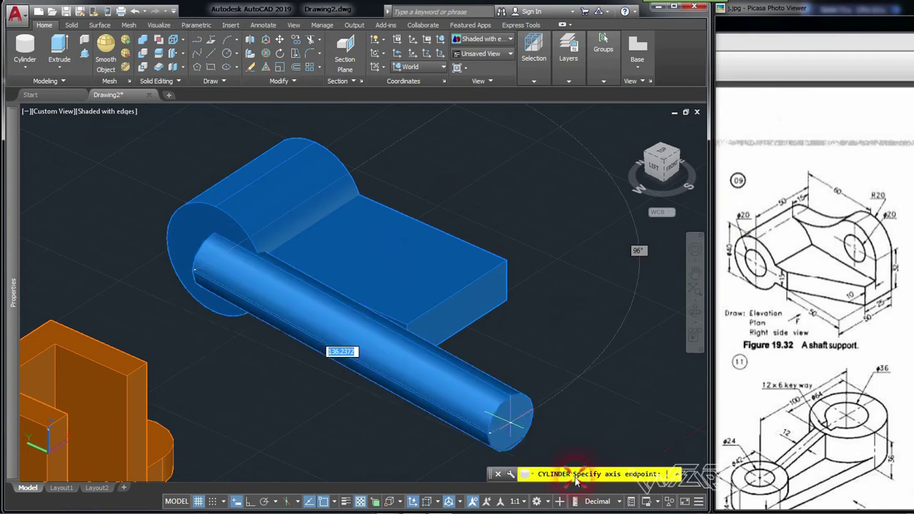
click(405, 133)
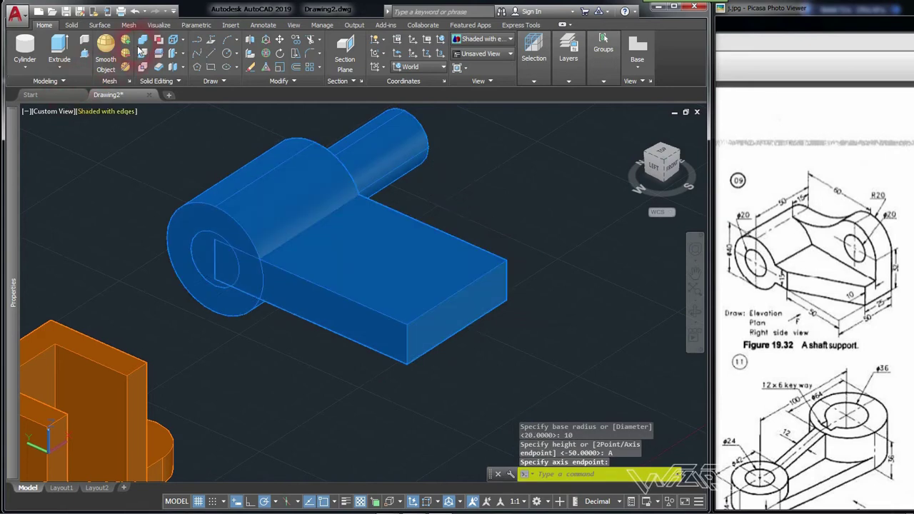
click(141, 41)
Union hub and plate, subtract the shaft, then undo both operations
click(180, 215)
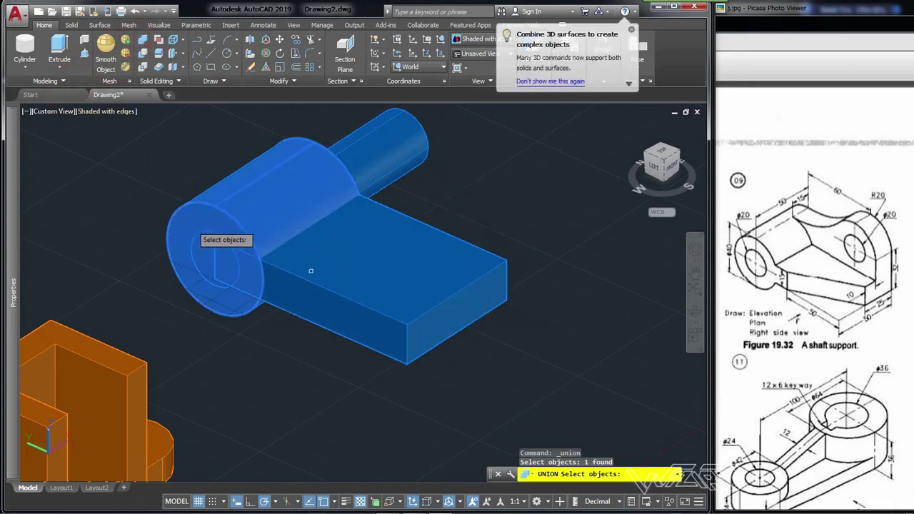
click(384, 314)
key(Return)
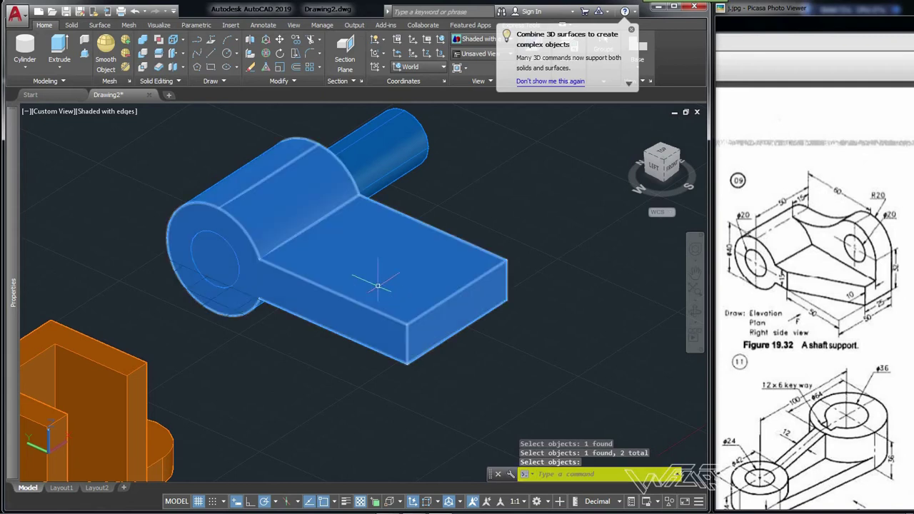
click(126, 53)
click(455, 247)
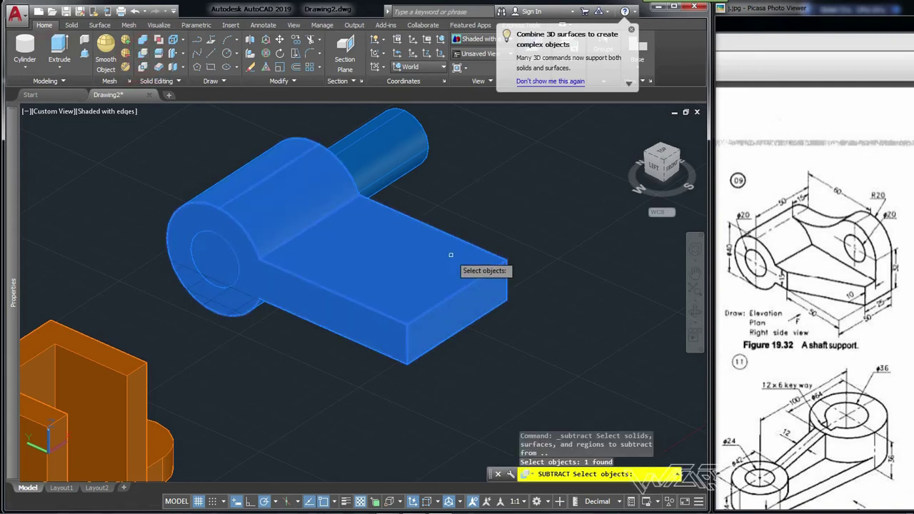
key(Return)
click(390, 154)
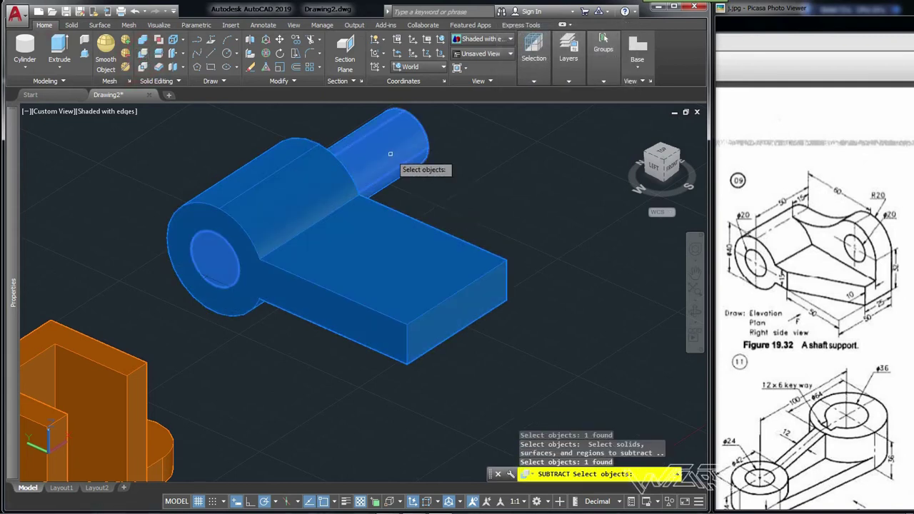
key(Return)
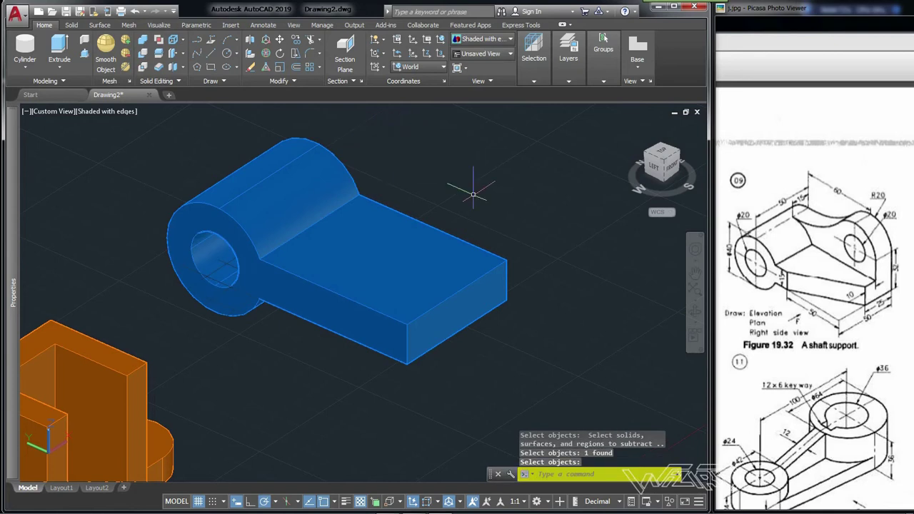
key(ctrl+z)
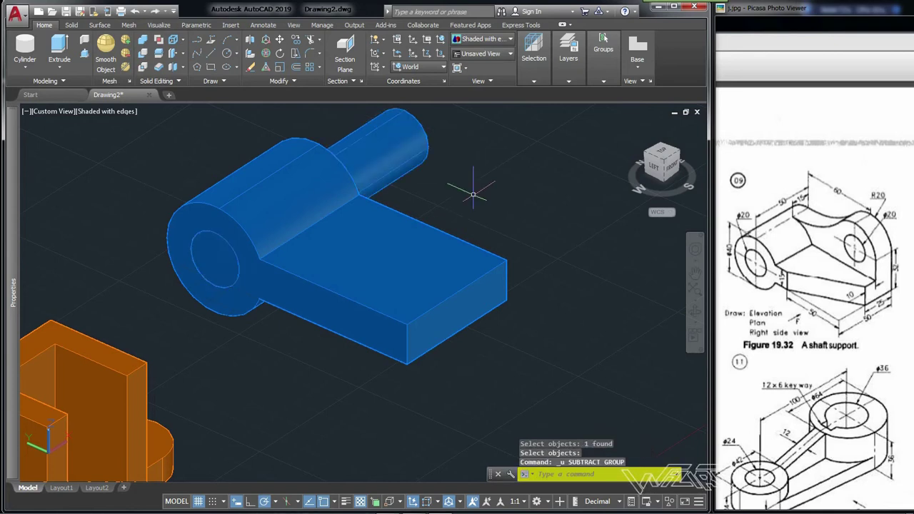
key(ctrl+z)
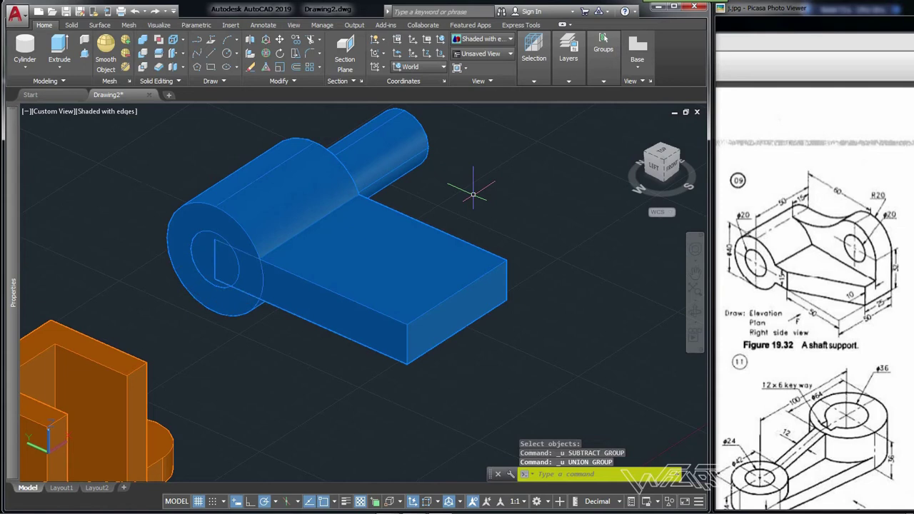
Subtract the shaft cylinder from the plate and hub to bore the radius-10 hole
click(142, 55)
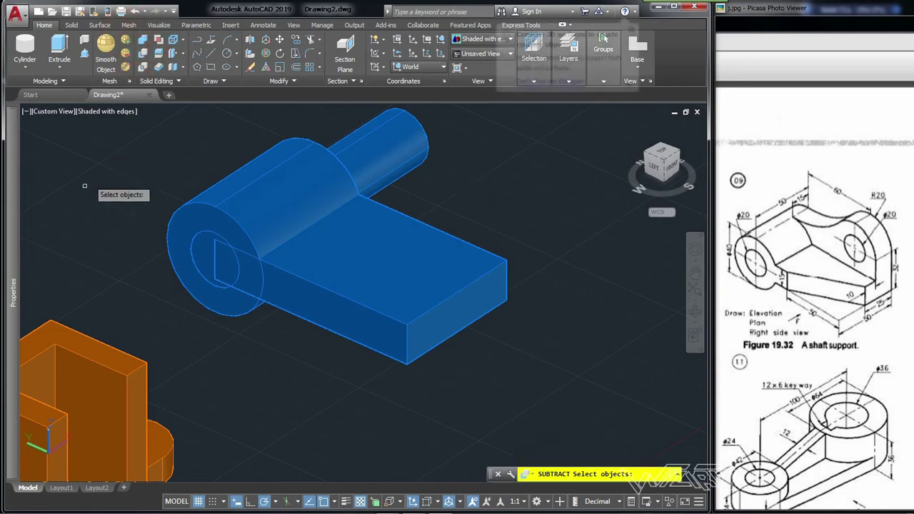
click(397, 334)
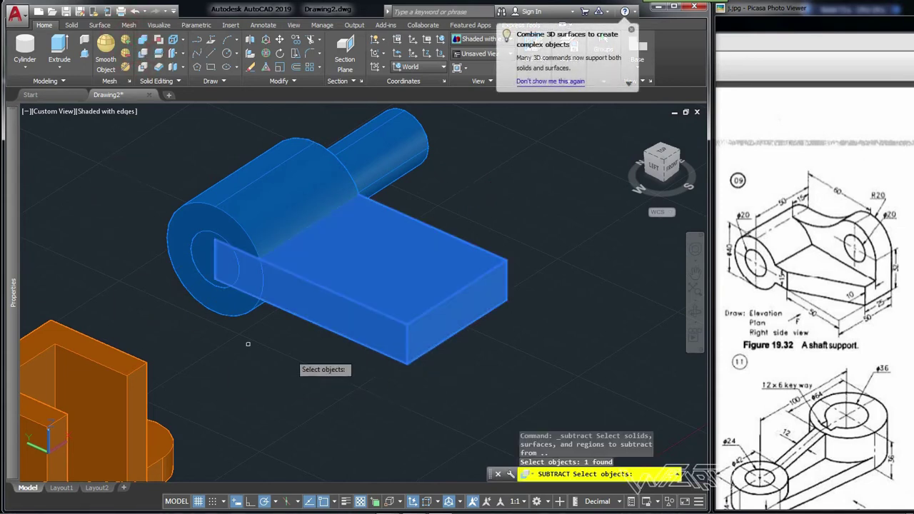
click(183, 207)
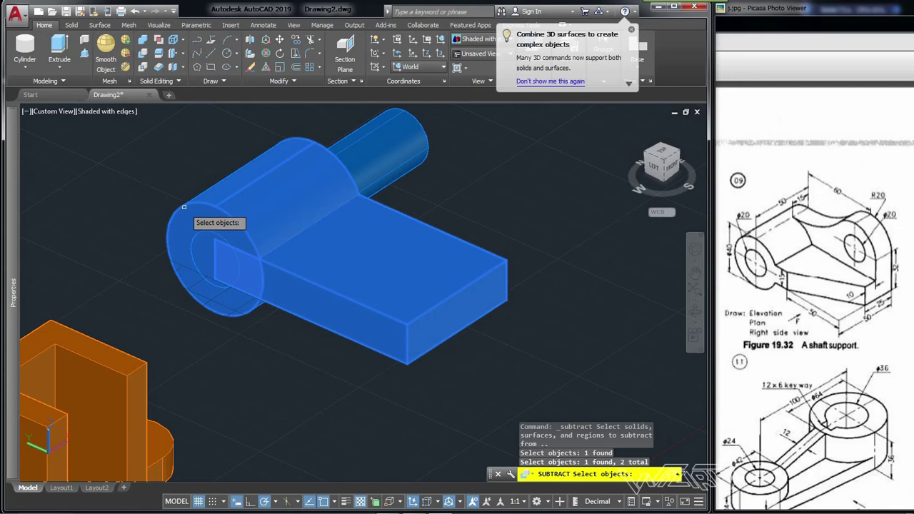
key(Return)
click(367, 168)
key(Return)
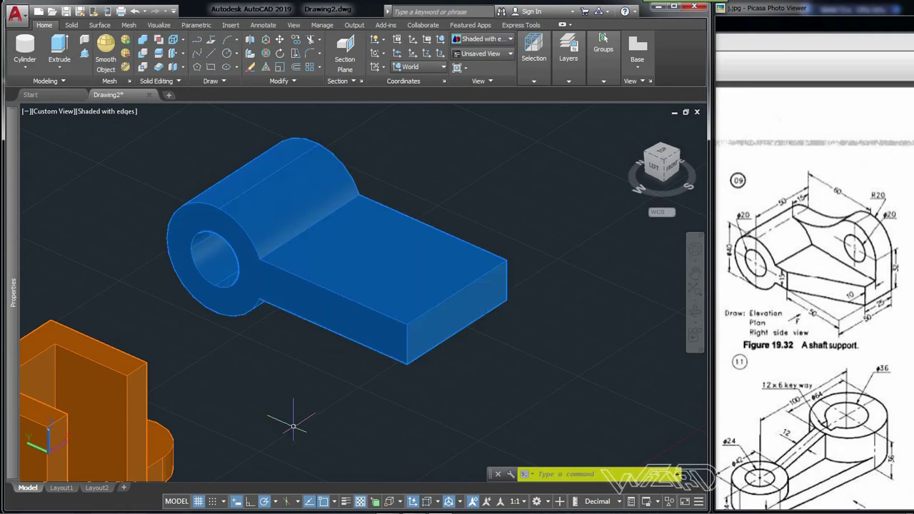
click(207, 68)
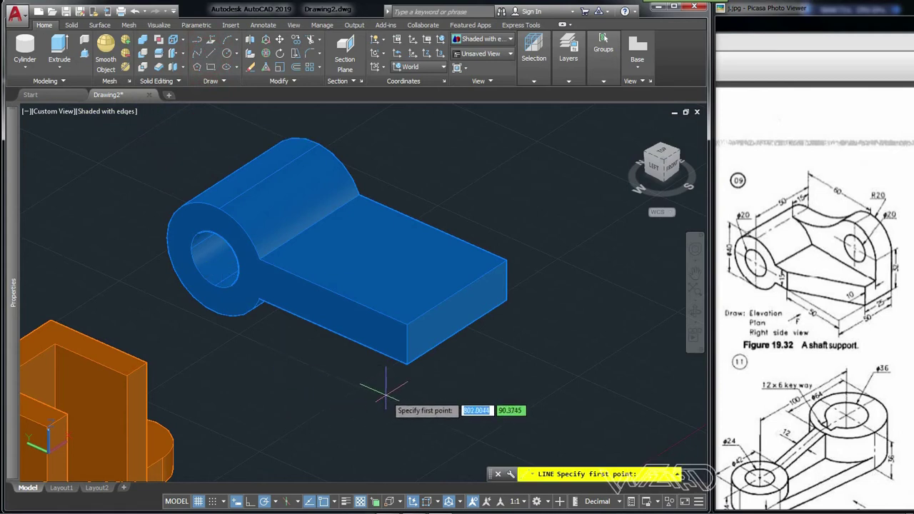
key(Escape)
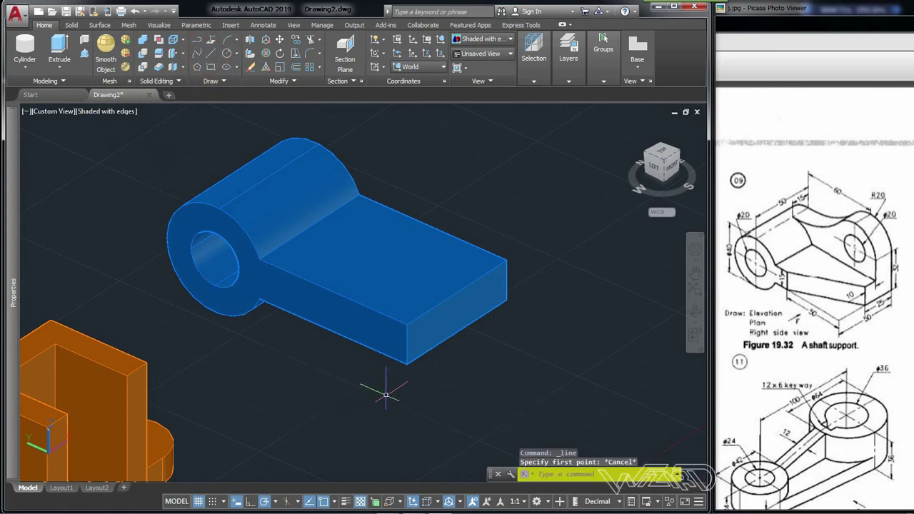
click(407, 344)
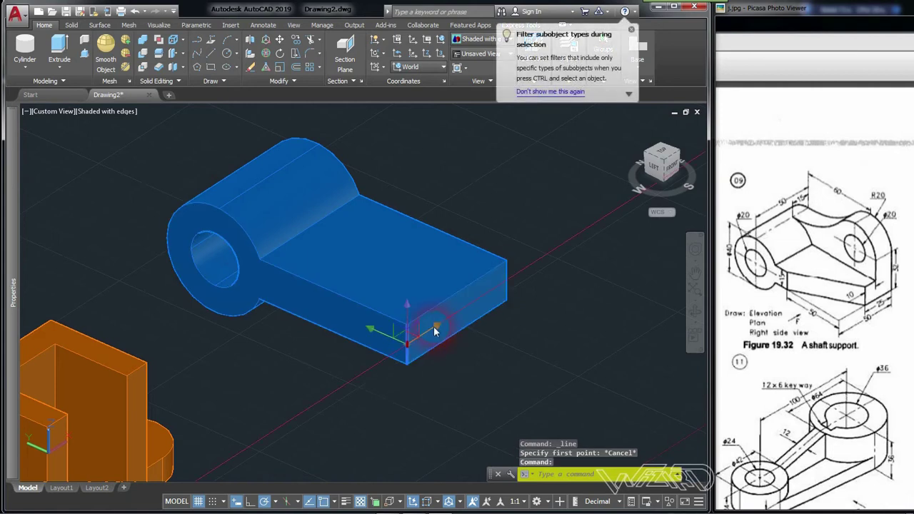
click(407, 344)
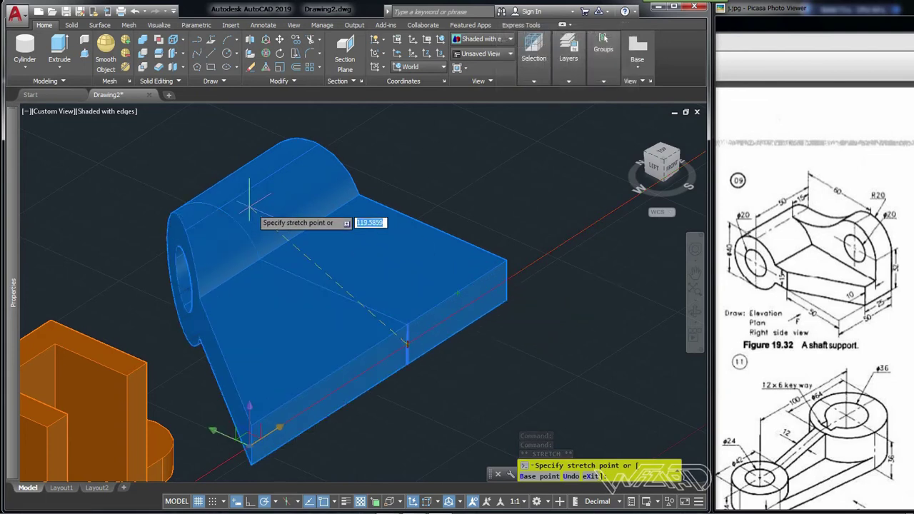
key(Escape)
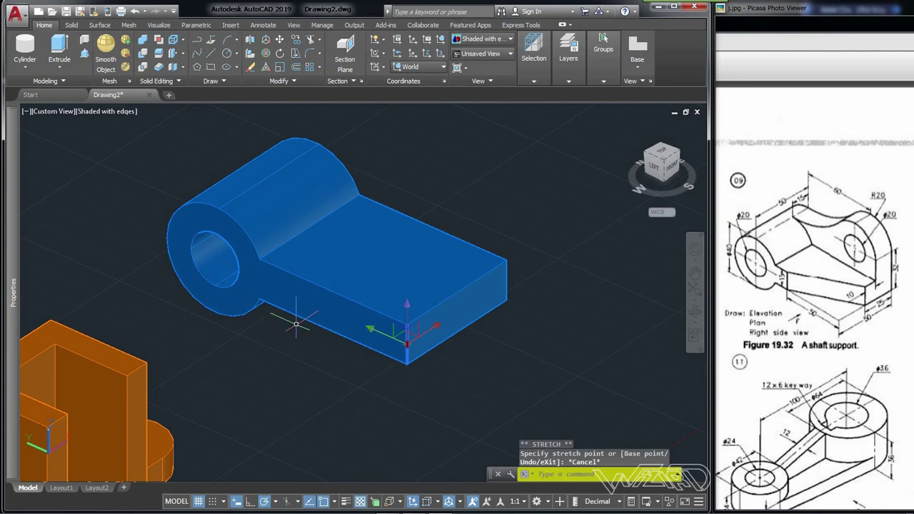
key(Escape)
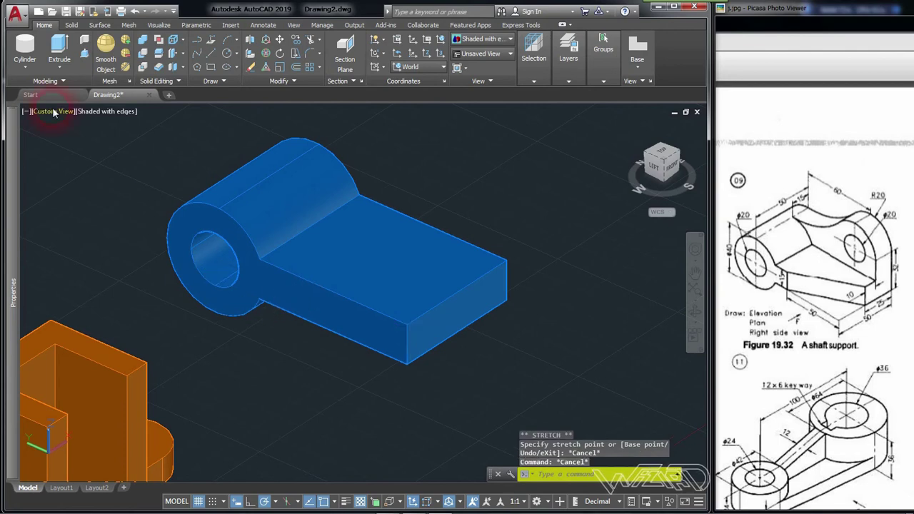
click(212, 59)
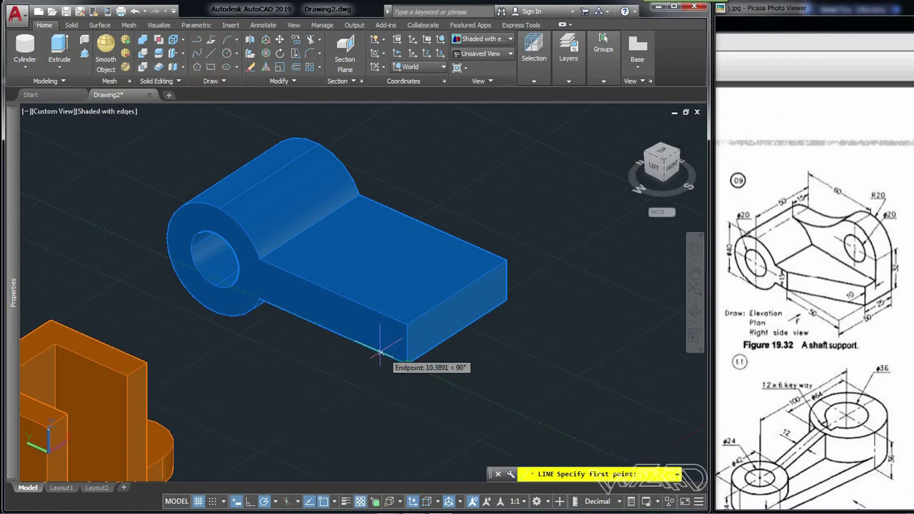
Draw a 10-unit vertical line on the plate's side face, starting 50 along its edge
text(50)
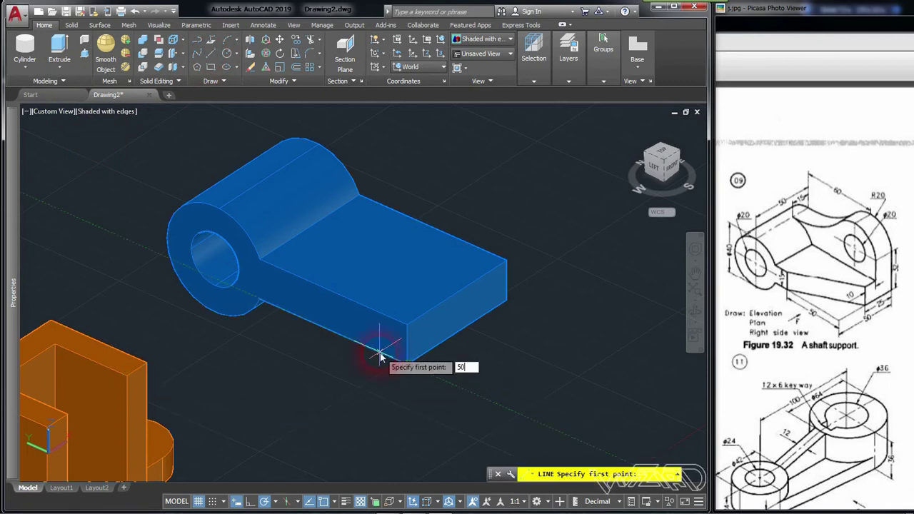
key(Return)
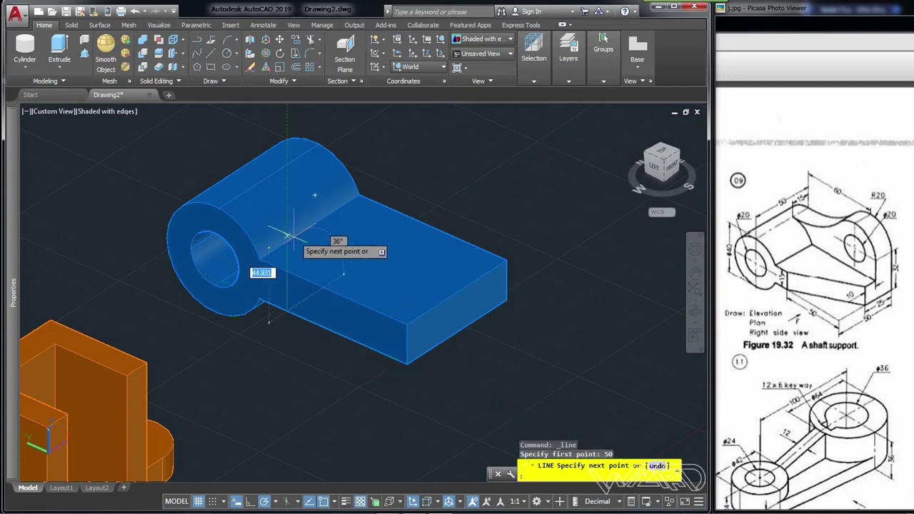
text(10)
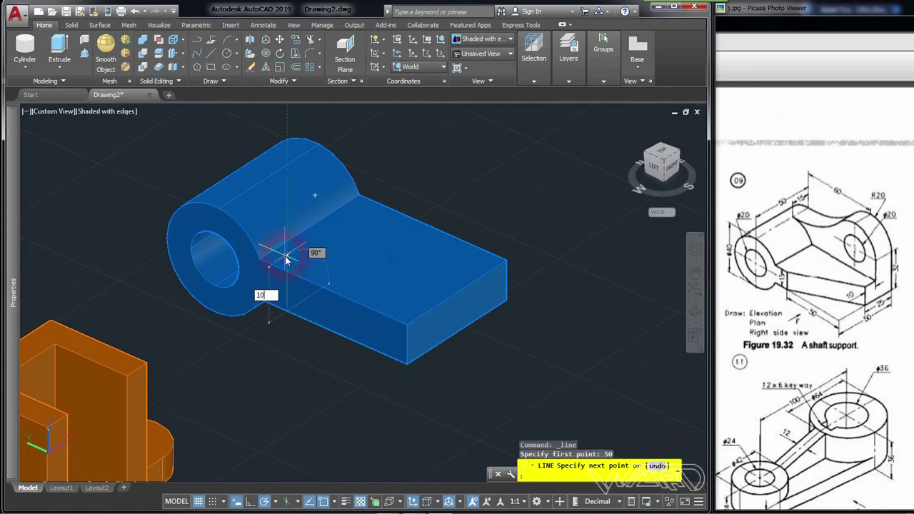
key(Return)
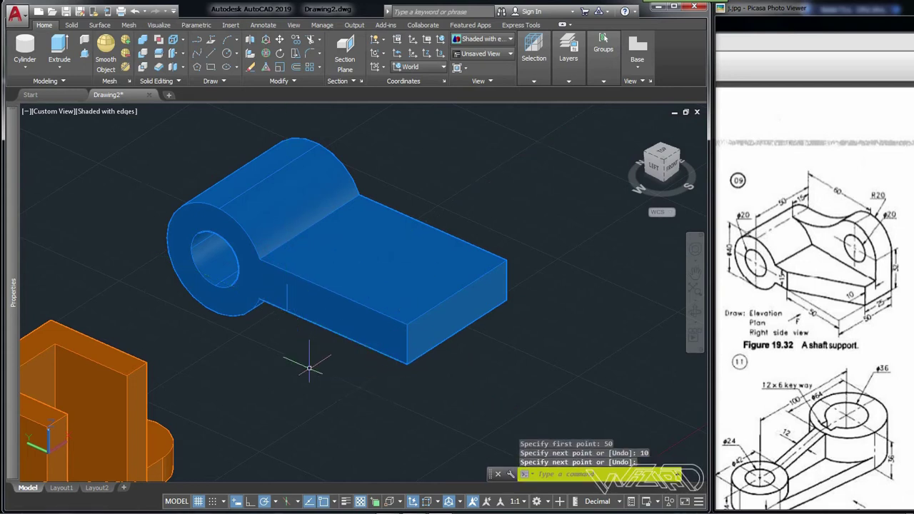
key(Return)
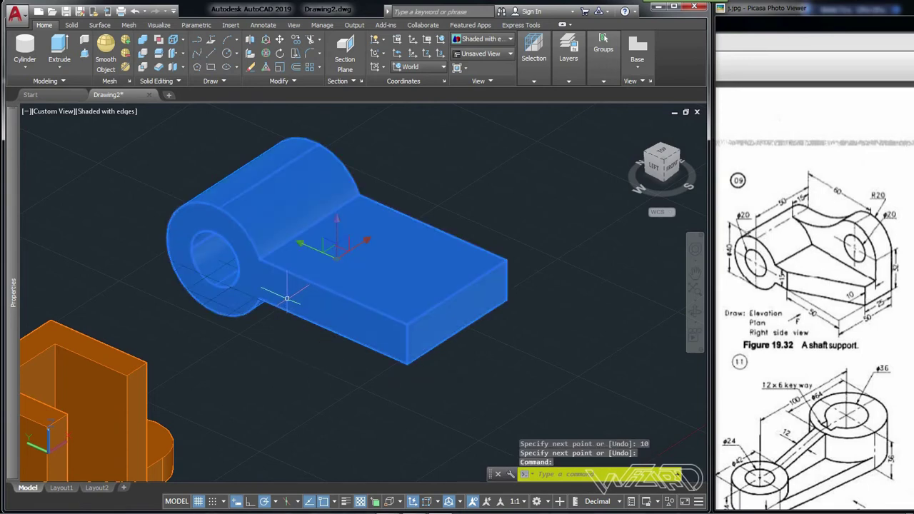
key(Escape)
scroll(290, 294, up, 2)
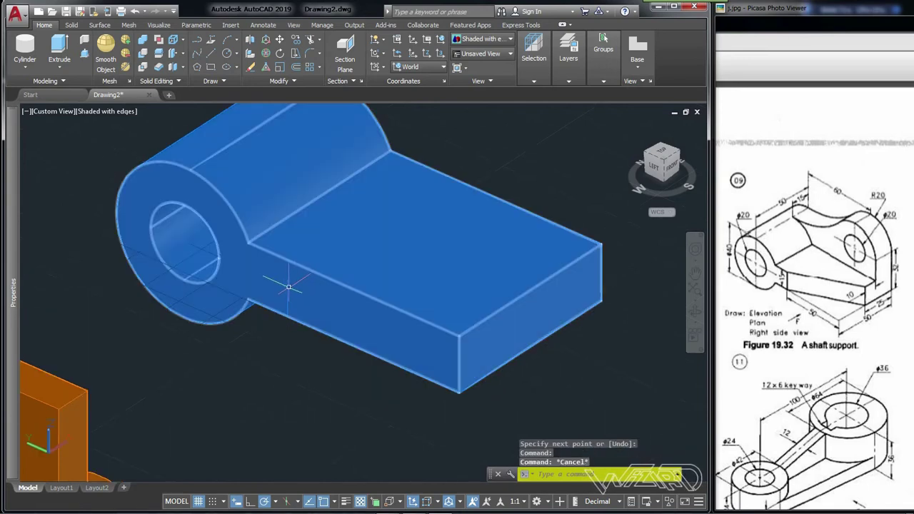
key(Escape)
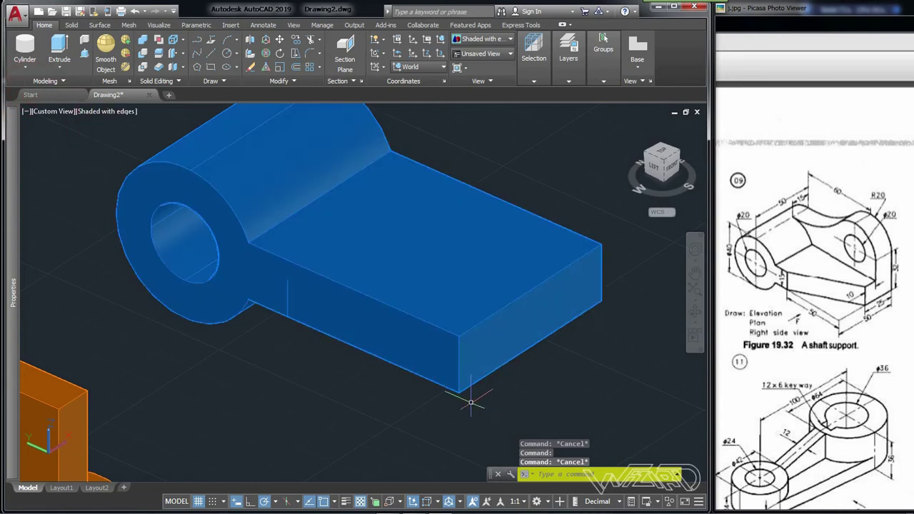
Switch to 2D Wireframe and stretch the vertical line's top end up by 5
click(96, 112)
click(127, 138)
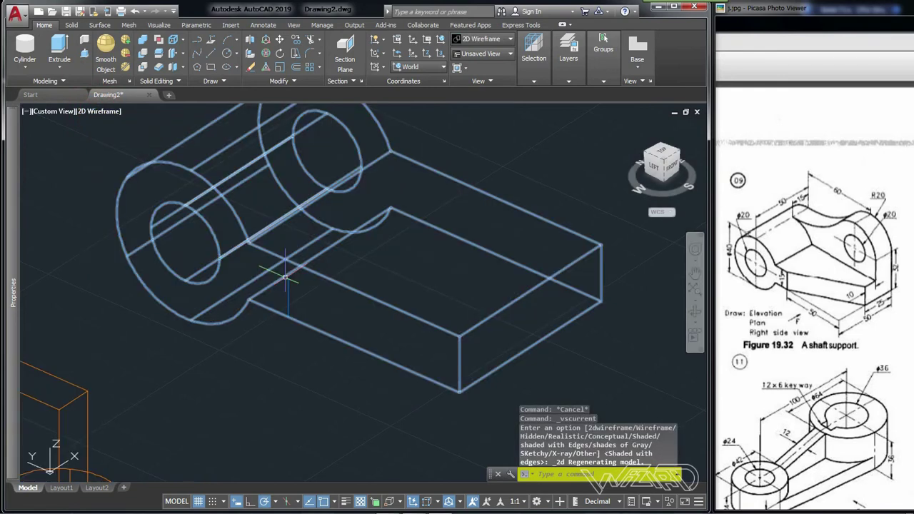
click(287, 282)
scroll(288, 281, up, 2)
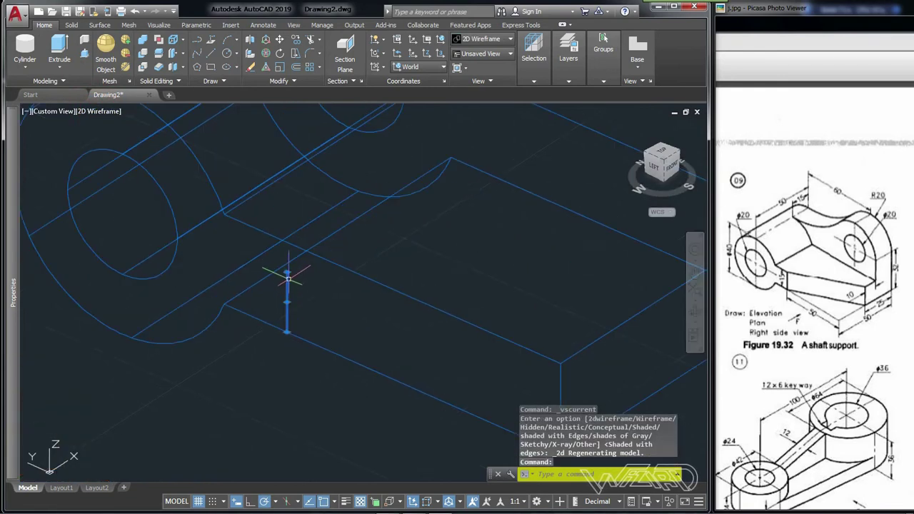
click(287, 273)
text(5)
key(Return)
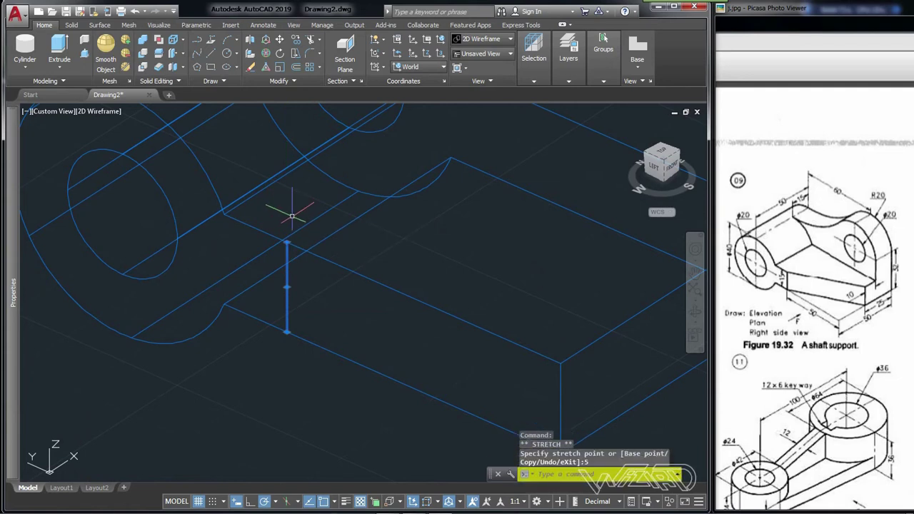
key(Escape)
Select the solid, then the stretched line, to check them, clearing each selection
scroll(262, 374, down, 2)
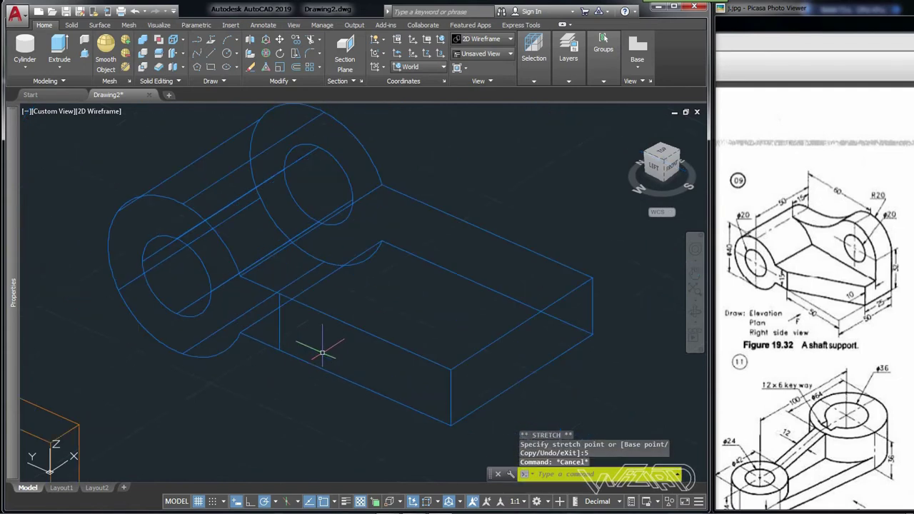
click(328, 322)
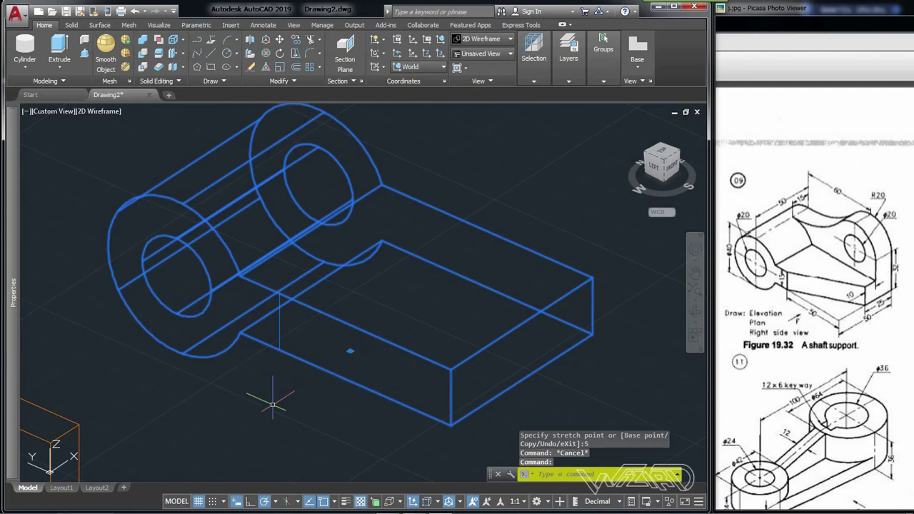
key(Escape)
click(279, 322)
key(Escape)
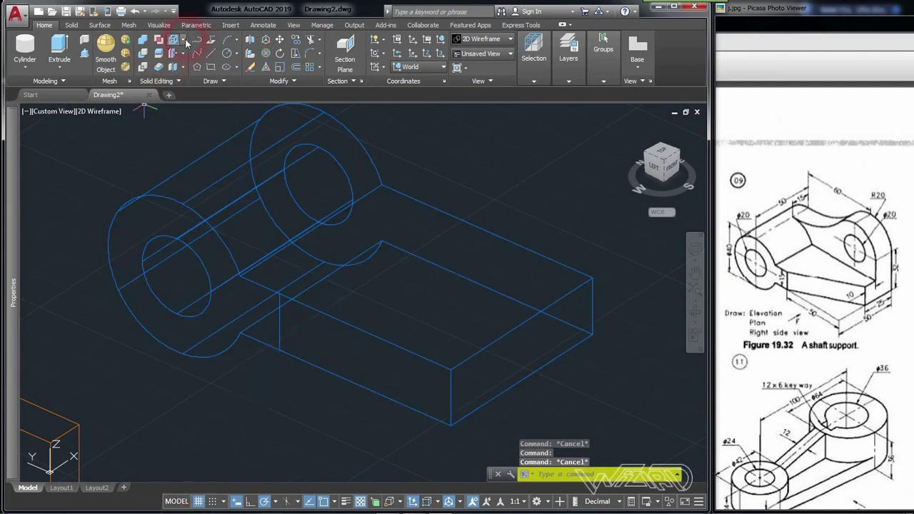
Imprint the vertical construction line onto the base solid, deleting the source line
click(184, 43)
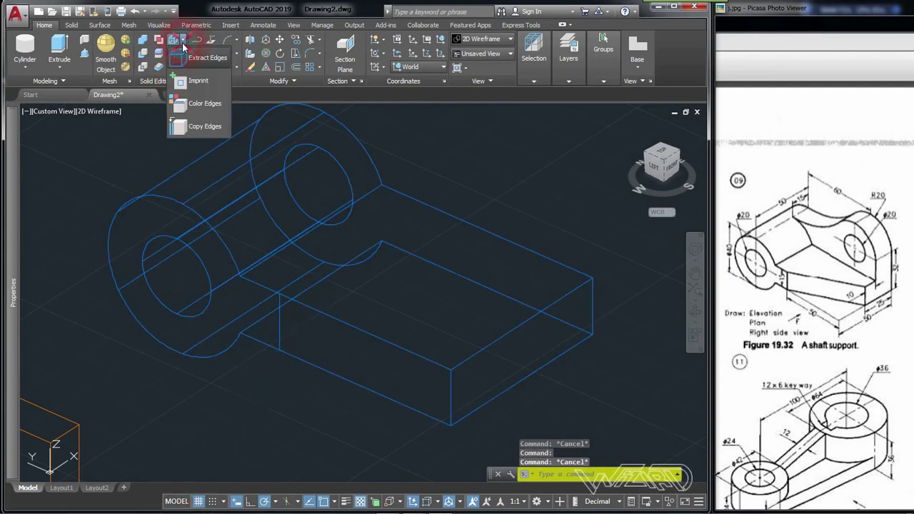
click(197, 80)
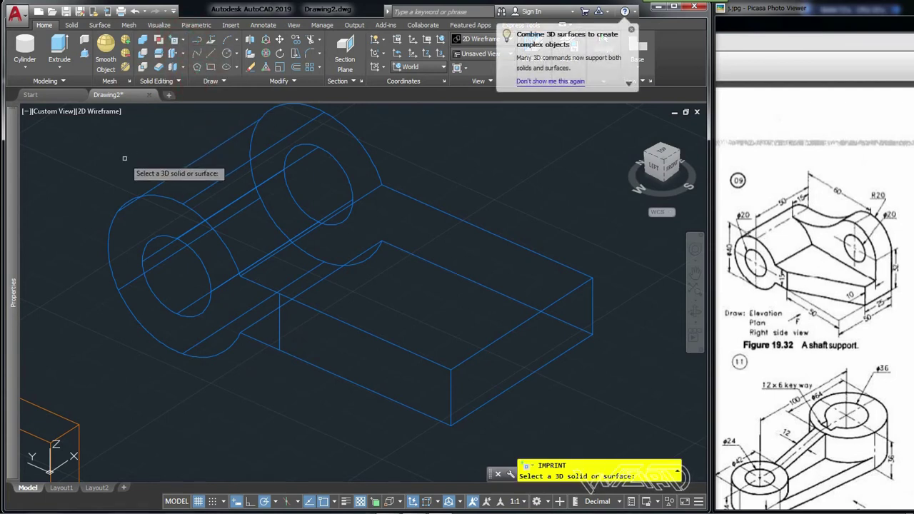
click(148, 198)
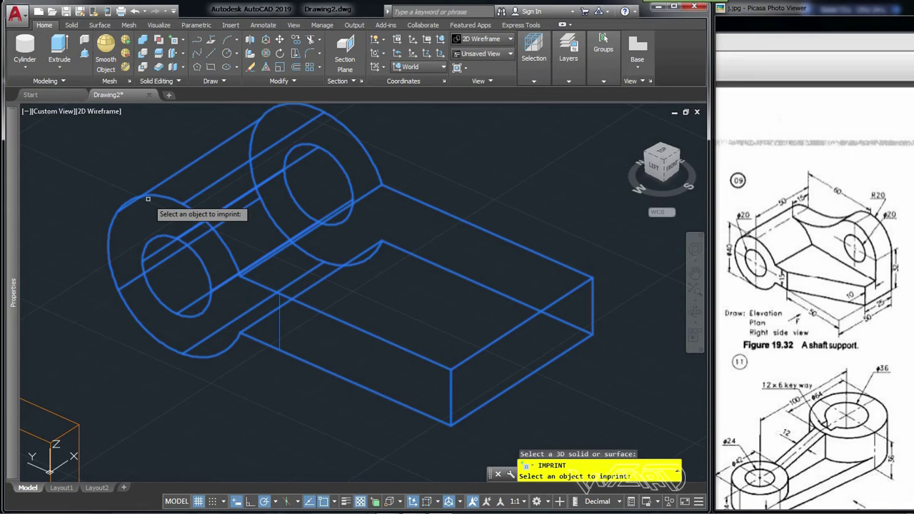
click(278, 323)
text(y)
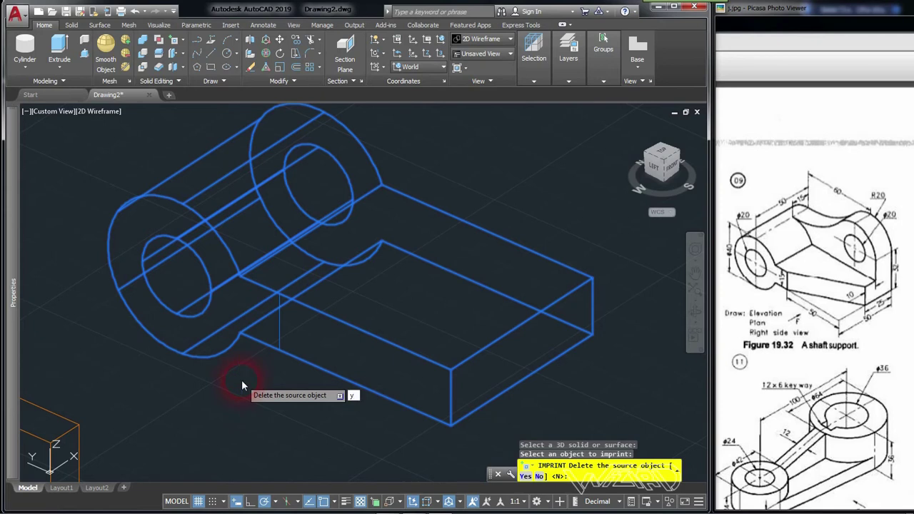
key(Return)
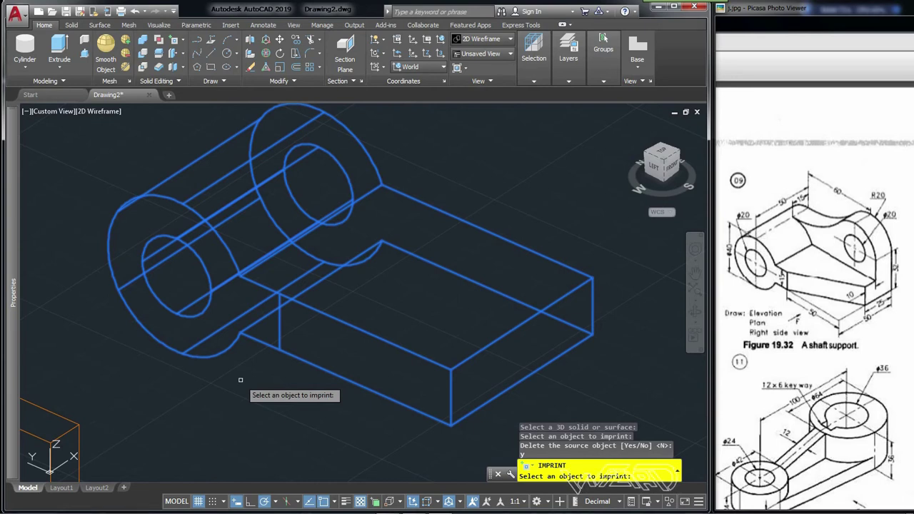
key(Return)
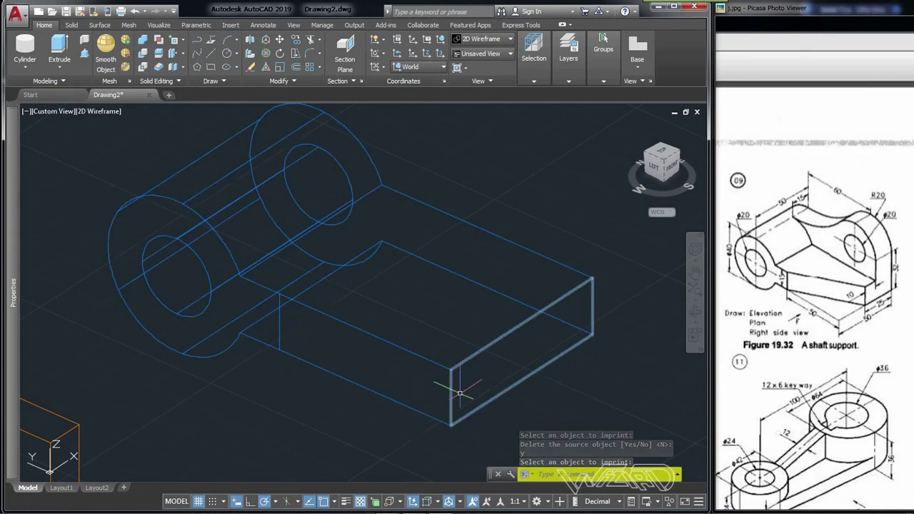
Extend the faces beside the plate's lower front edge by 25 units
key(Escape)
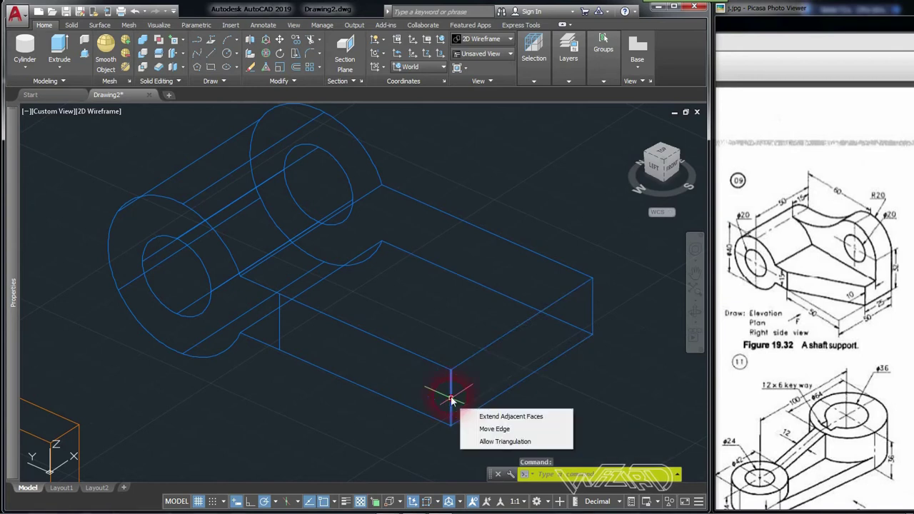
click(451, 397)
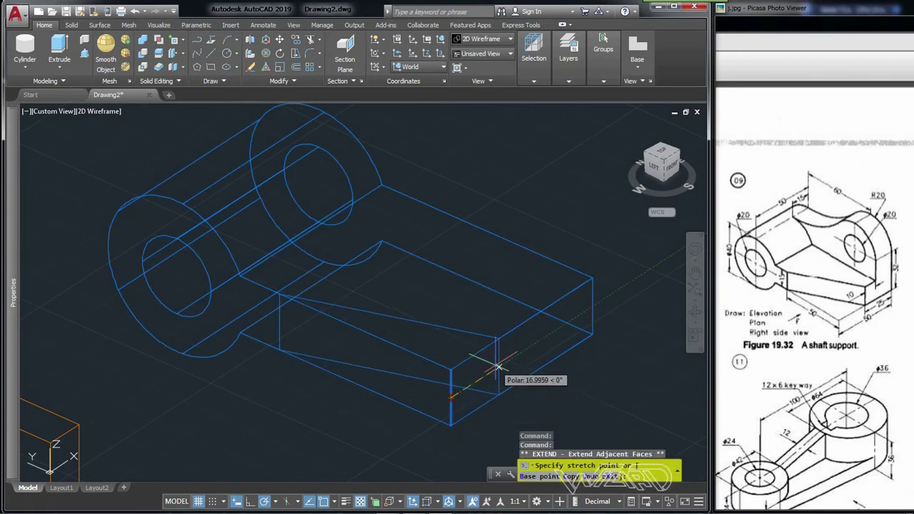
text(25)
key(Return)
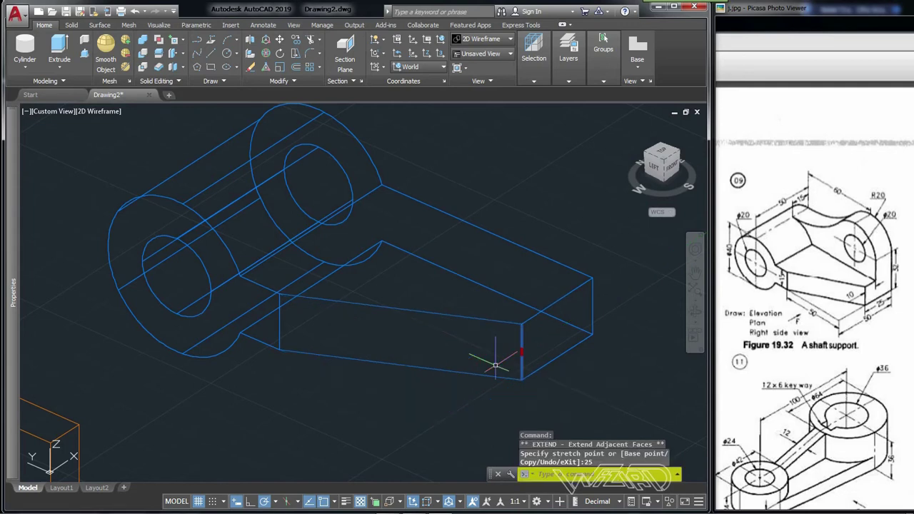
Switch the viewport to the Hidden visual style to show the tapered arm and boss
key(Escape)
scroll(336, 436, down, 1)
scroll(382, 400, up, 1)
click(102, 112)
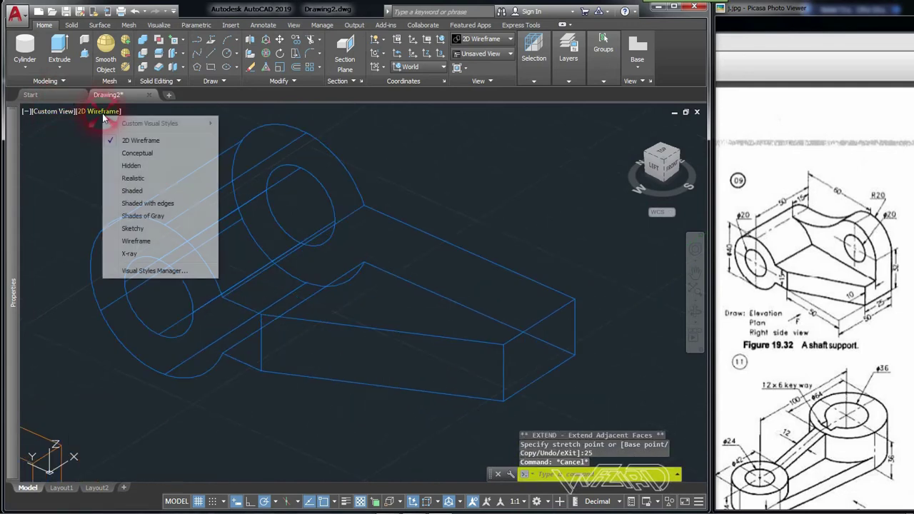
click(112, 168)
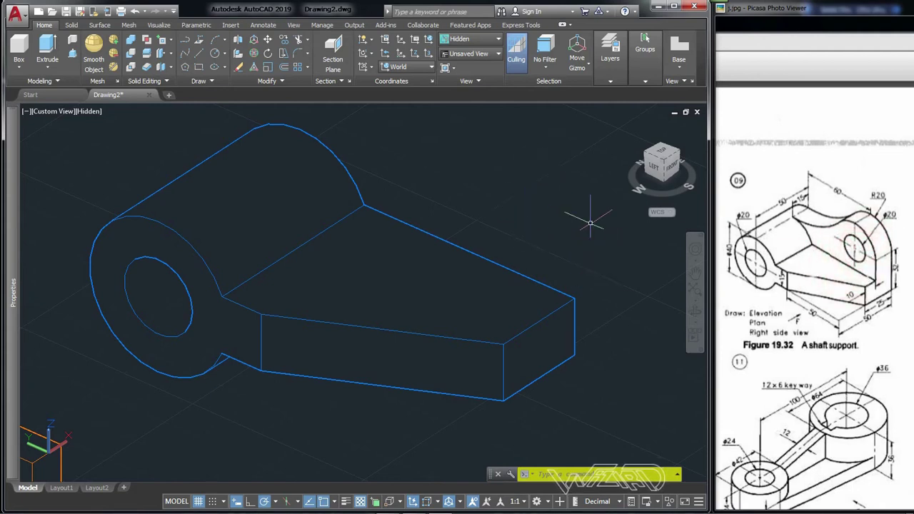
click(20, 47)
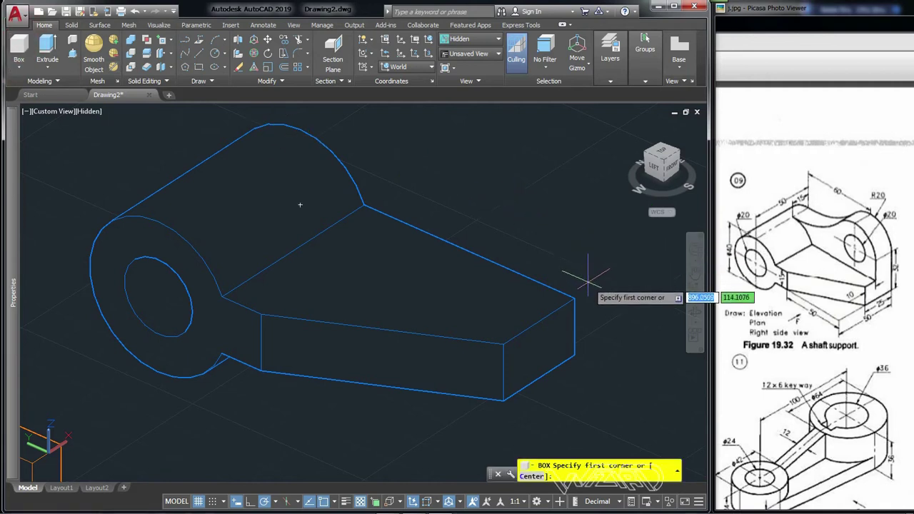
Draw a box from the arm's end corner, 40 long and 17 high
click(575, 298)
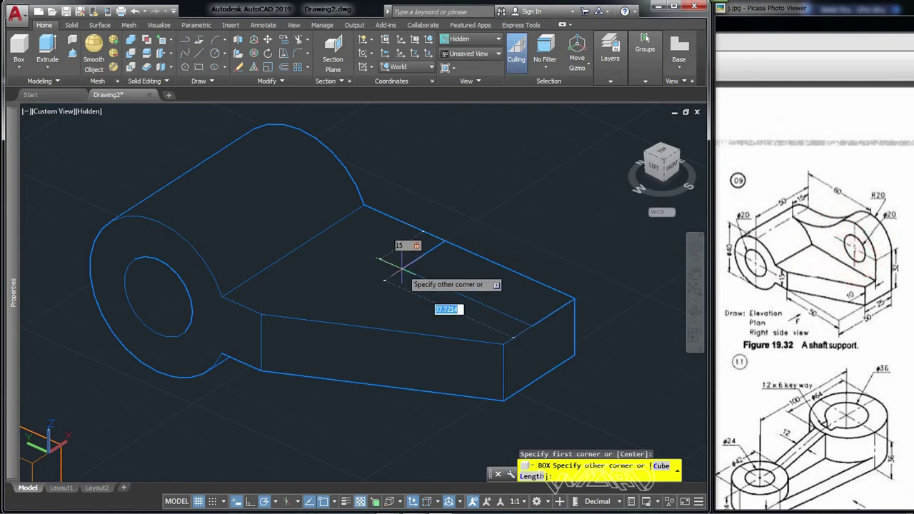
key(Return)
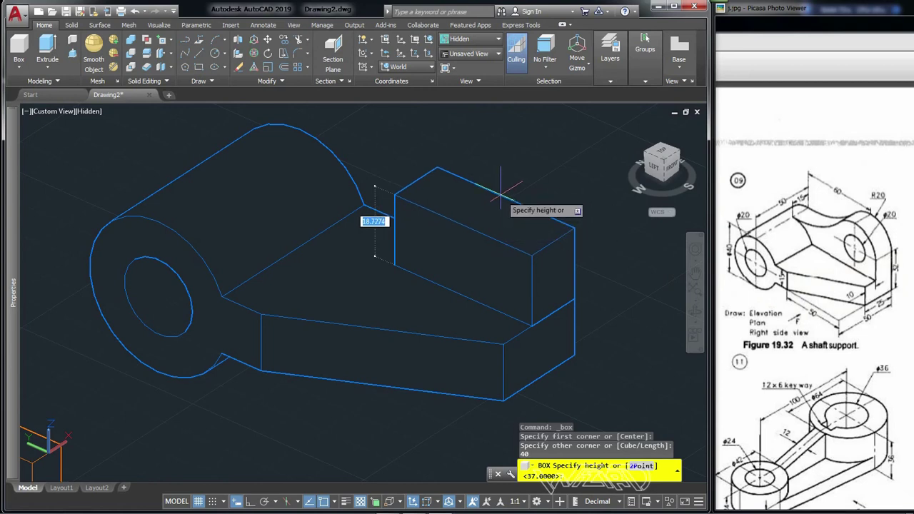
key(Return)
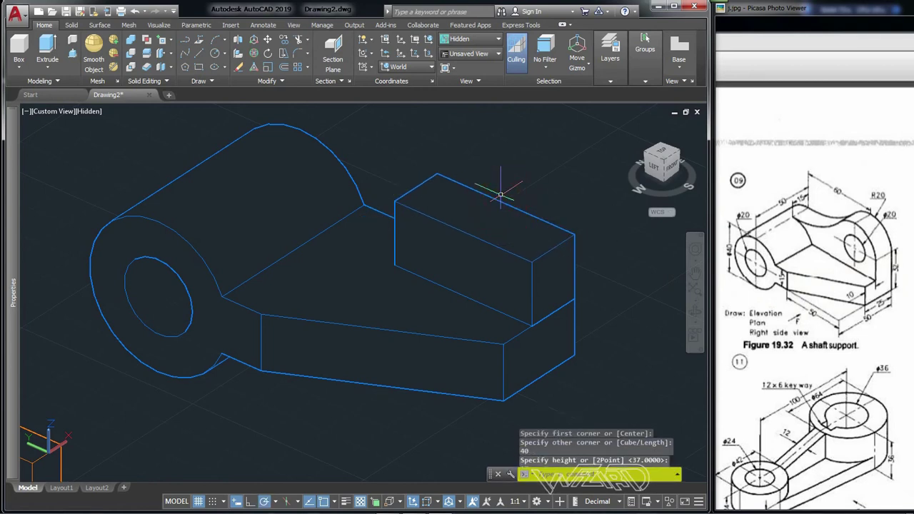
Start a cylinder centred on the box's side face and size its base radius
click(18, 67)
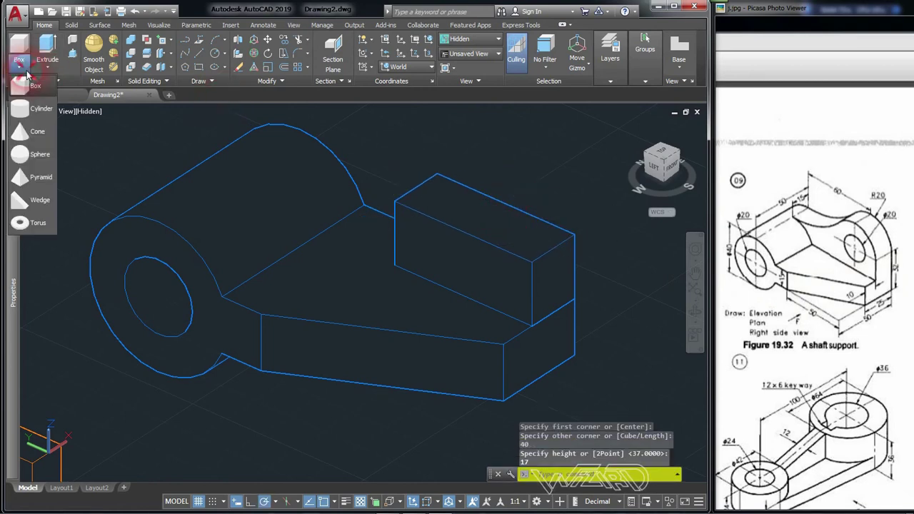
click(37, 112)
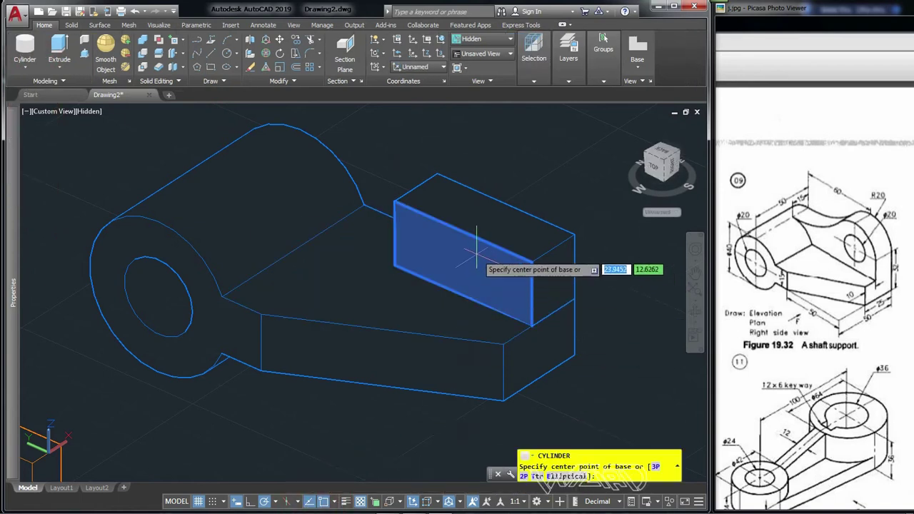
click(464, 236)
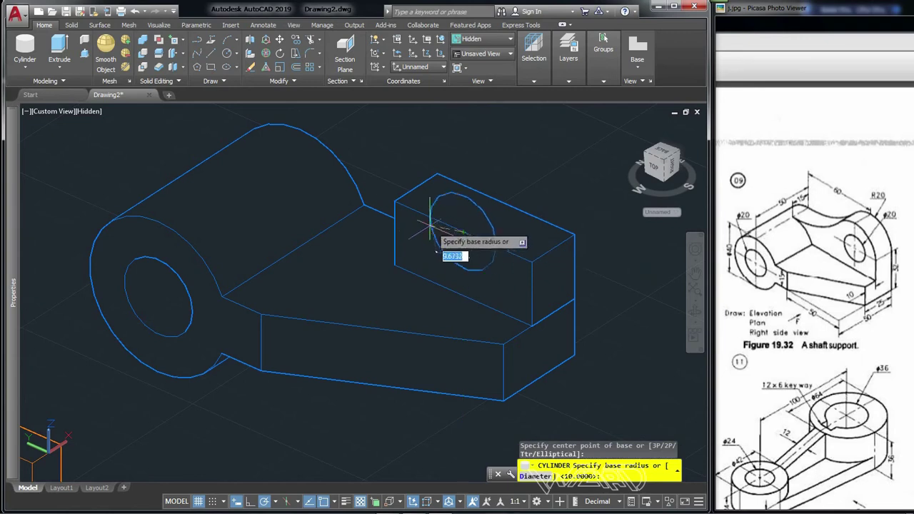
click(387, 204)
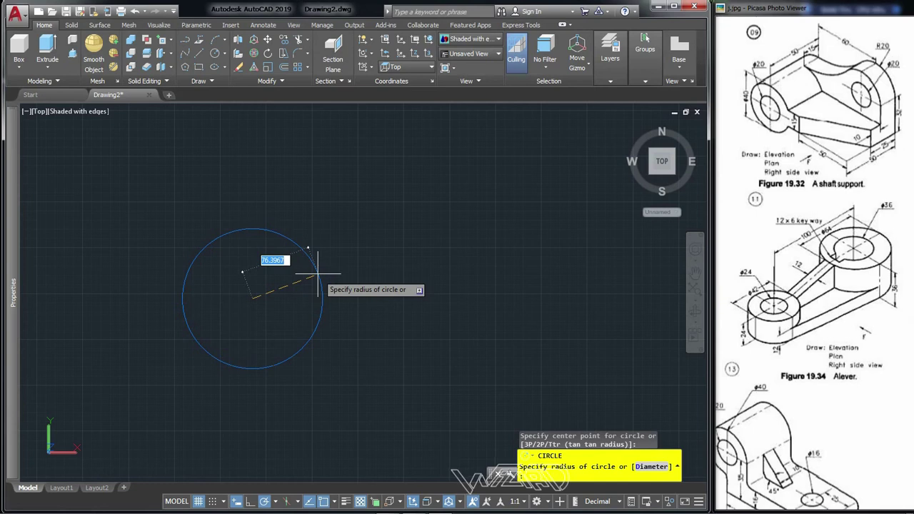
Finish the cylinder at radius 21 and stretch the rib's top corner down toward the small boss
key(Return)
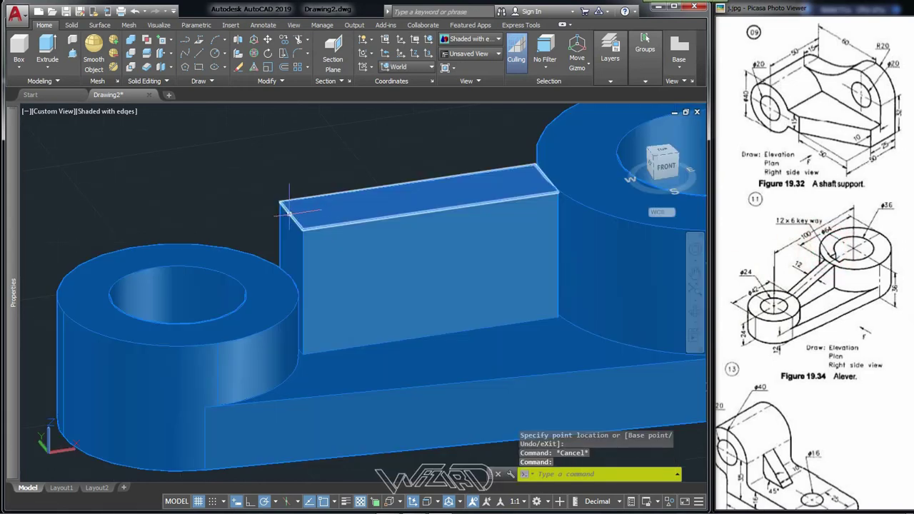
click(289, 225)
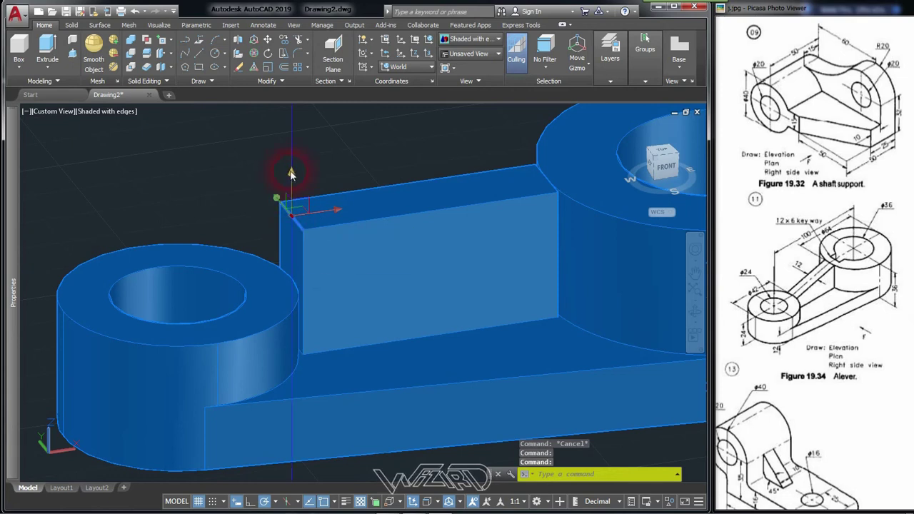
click(290, 214)
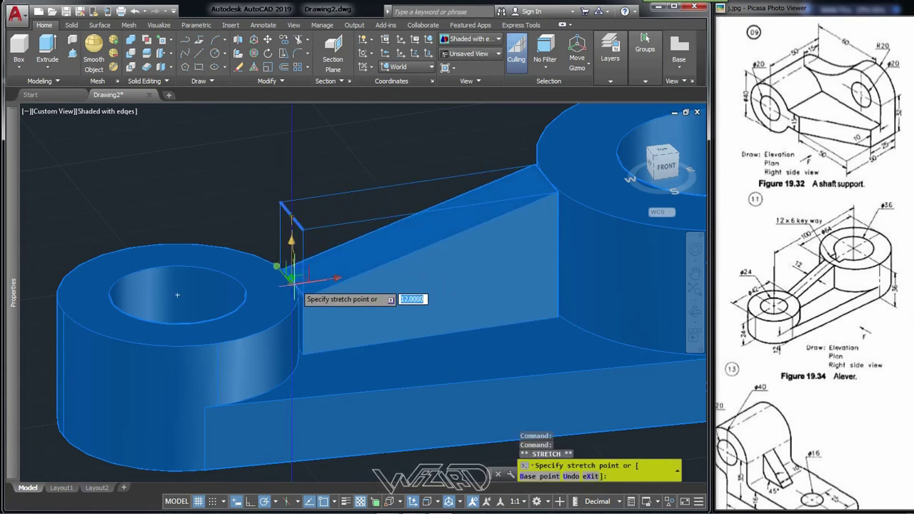
key(Return)
key(Escape)
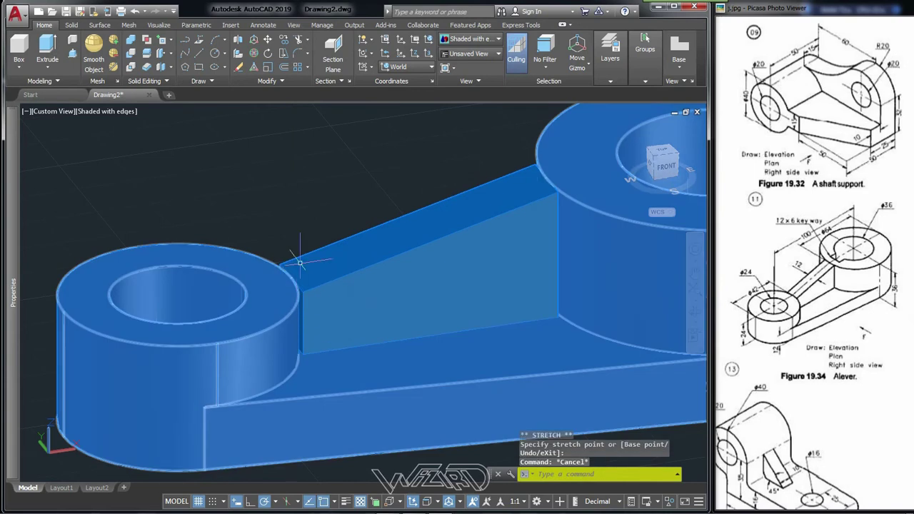
scroll(307, 309, up, 2)
scroll(308, 310, up, 2)
scroll(251, 215, down, 1)
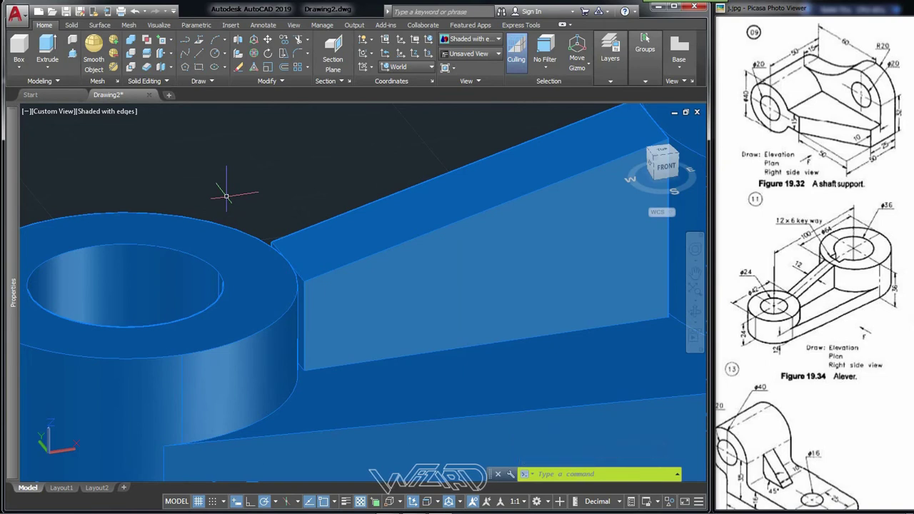
click(171, 60)
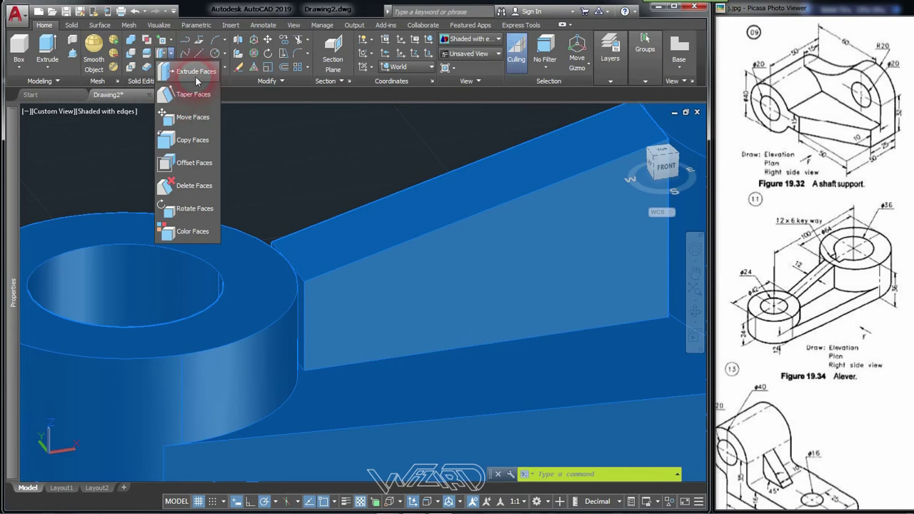
Extrude the web's end face into the small boss by a two-point distance with zero taper
click(195, 72)
scroll(293, 310, up, 2)
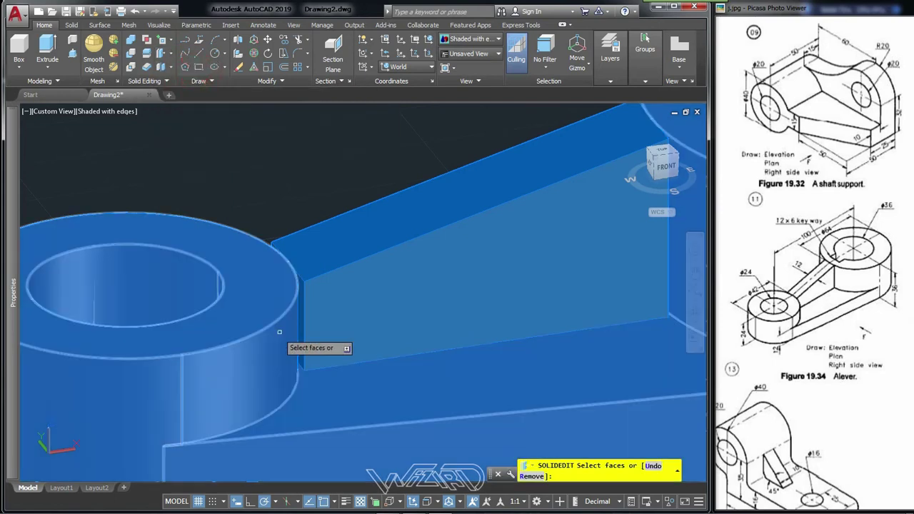
scroll(293, 310, up, 2)
click(306, 266)
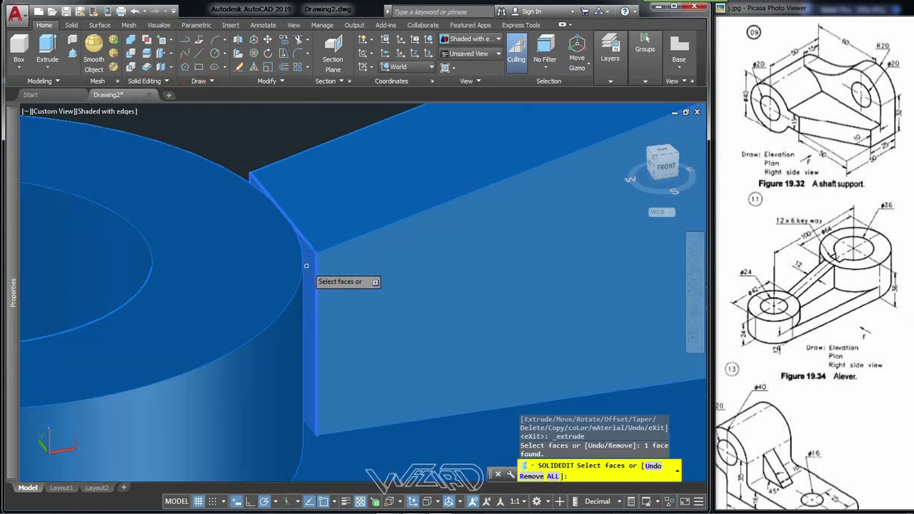
right_click(307, 265)
click(320, 271)
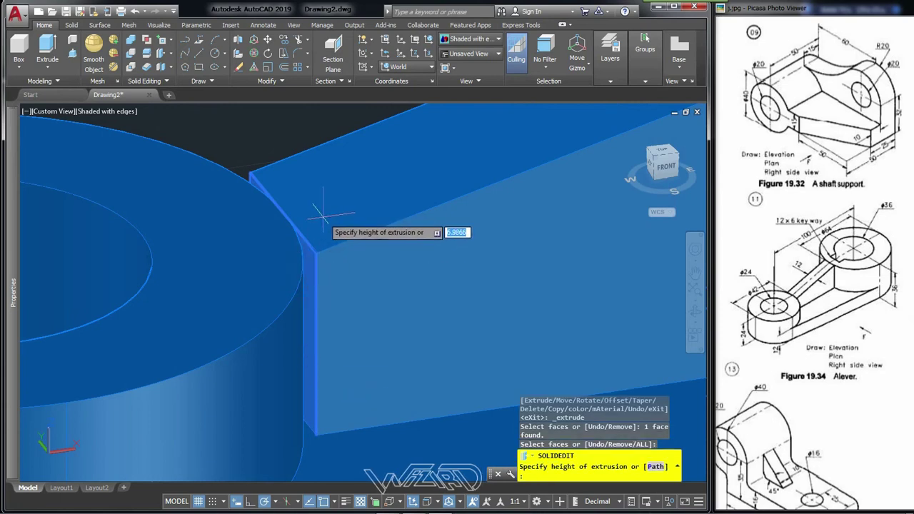
click(296, 210)
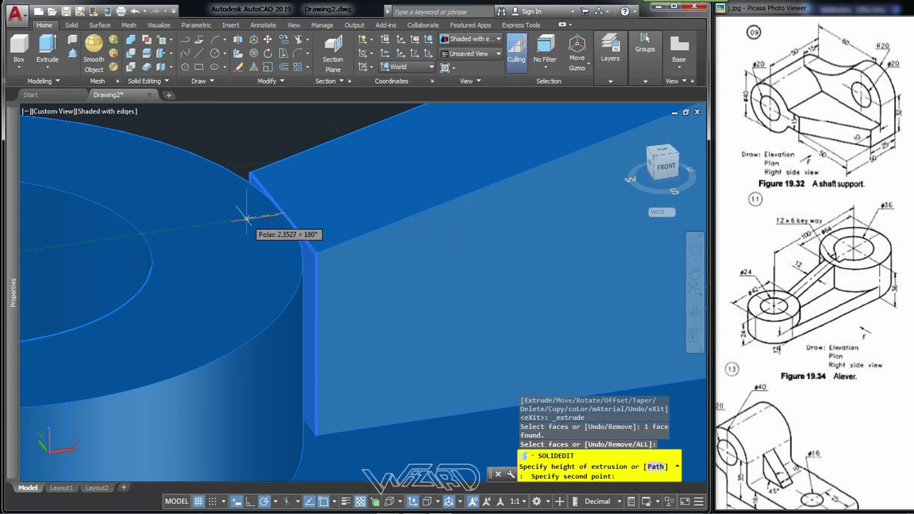
click(246, 217)
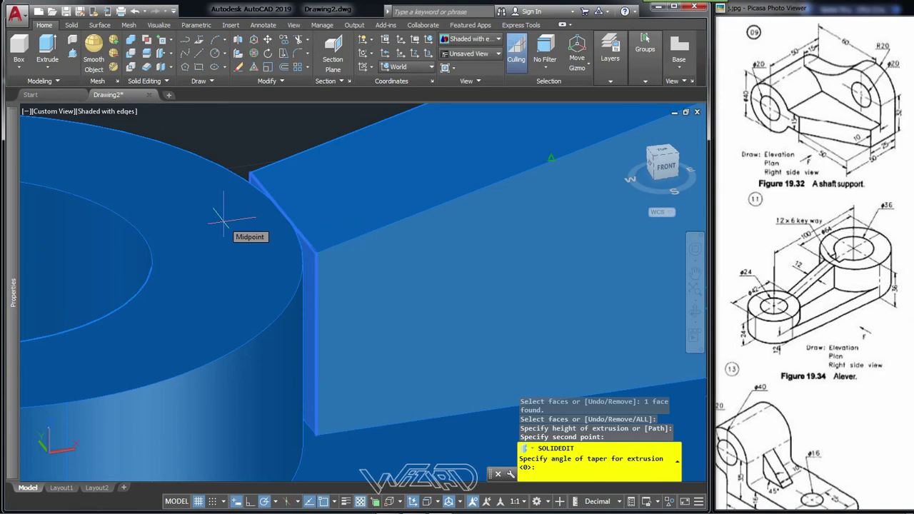
right_click(223, 220)
click(250, 236)
key(Return)
key(Return)
scroll(223, 291, down, 5)
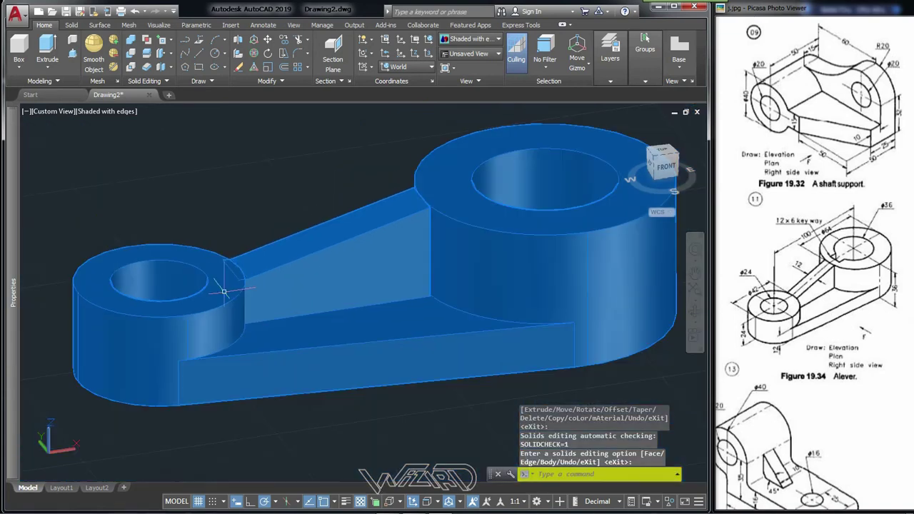
shift+middle_drag(223, 292, 397, 265)
key(Return)
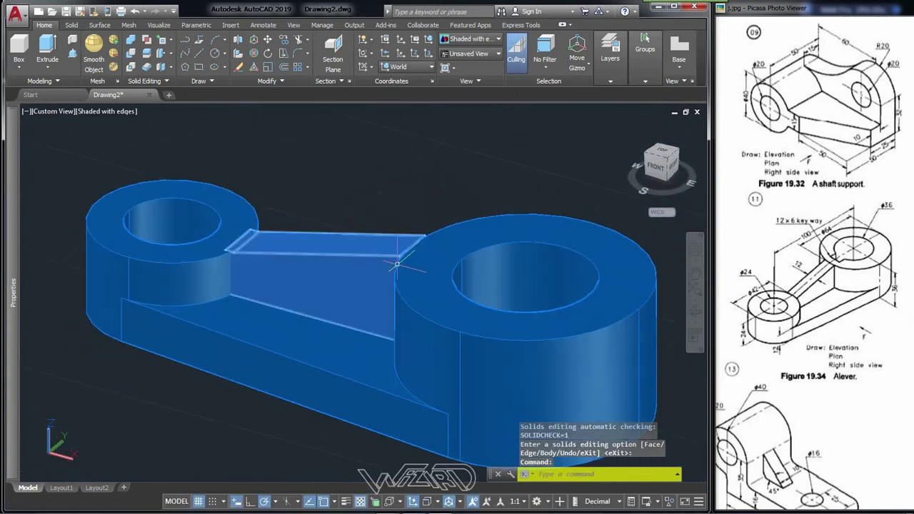
scroll(396, 264, up, 5)
Extrude the web's other end face 2 units into the large boss with zero taper
click(156, 56)
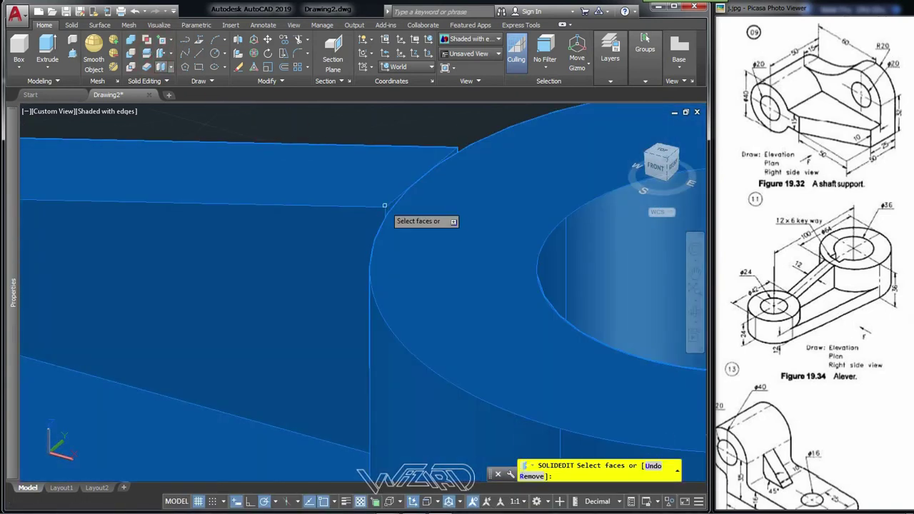
scroll(385, 210, up, 3)
scroll(396, 214, up, 2)
click(409, 181)
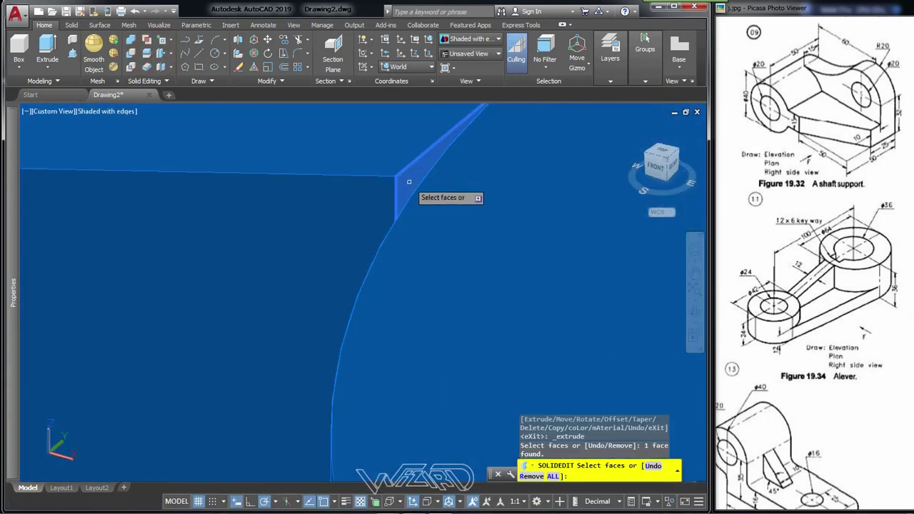
key(Return)
scroll(411, 215, down, 2)
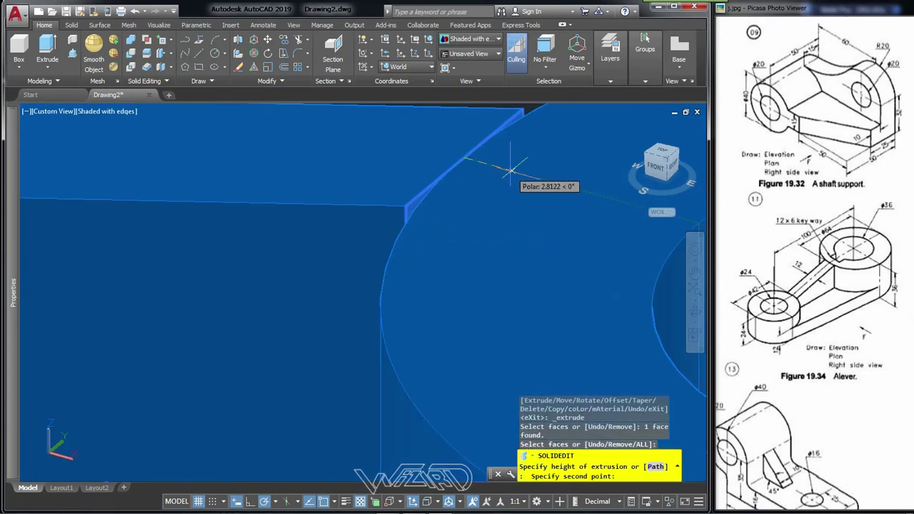
text(2)
key(Return)
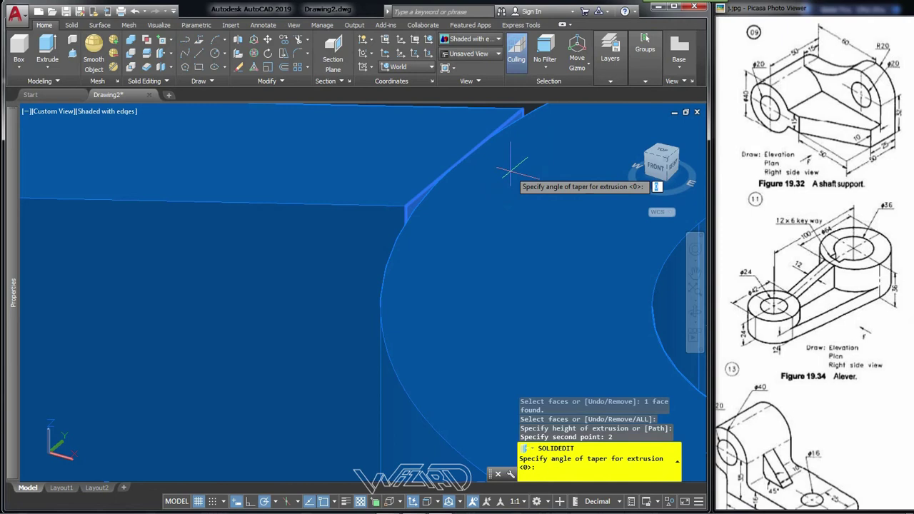
right_click(509, 172)
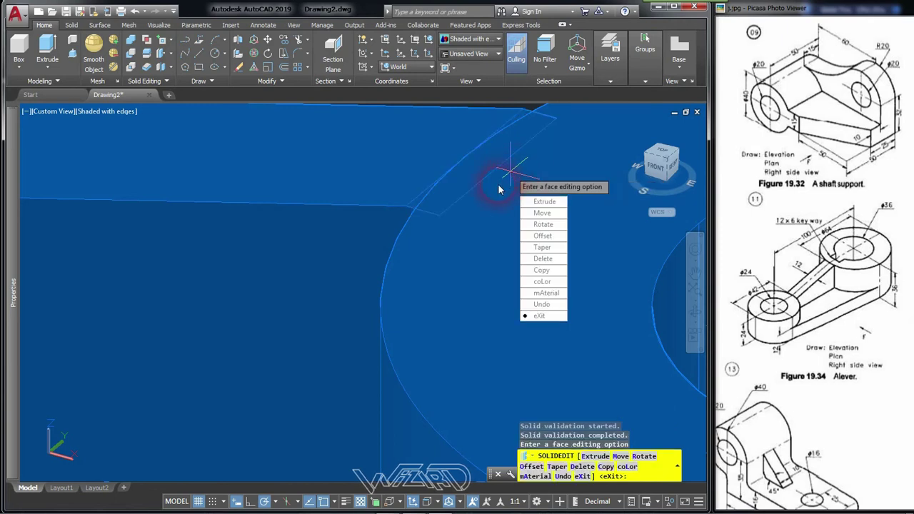
key(Return)
key(Return)
scroll(387, 271, down, 5)
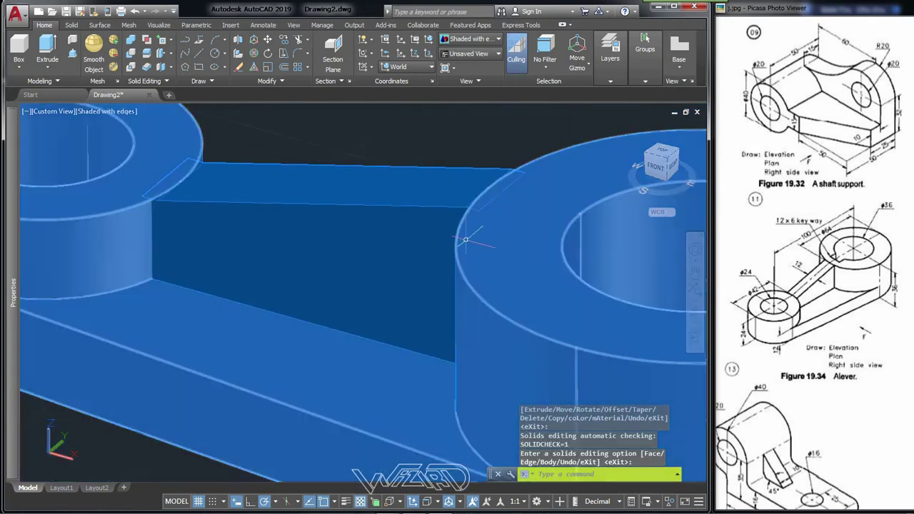
key(Return)
middle_drag(289, 290, 421, 275)
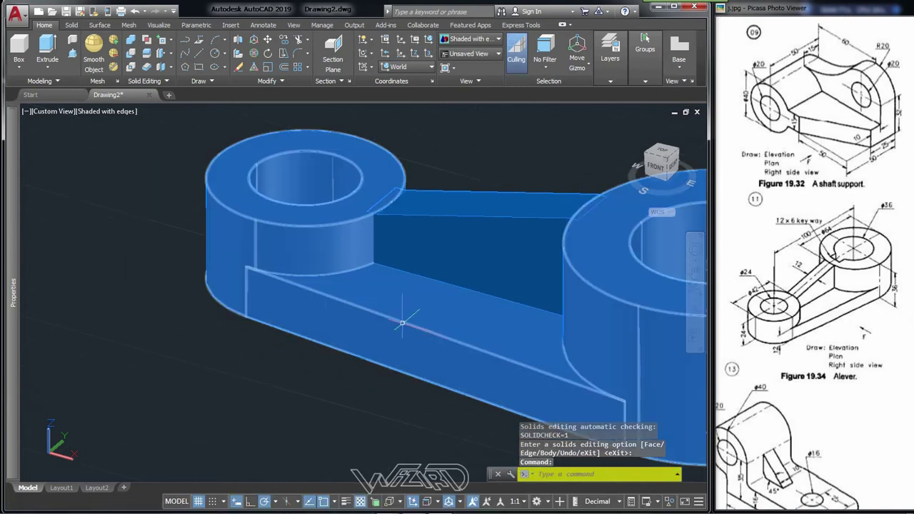
Union all six lever solids into a single body with UNION
shift+middle_drag(402, 323, 459, 326)
scroll(363, 315, down, 4)
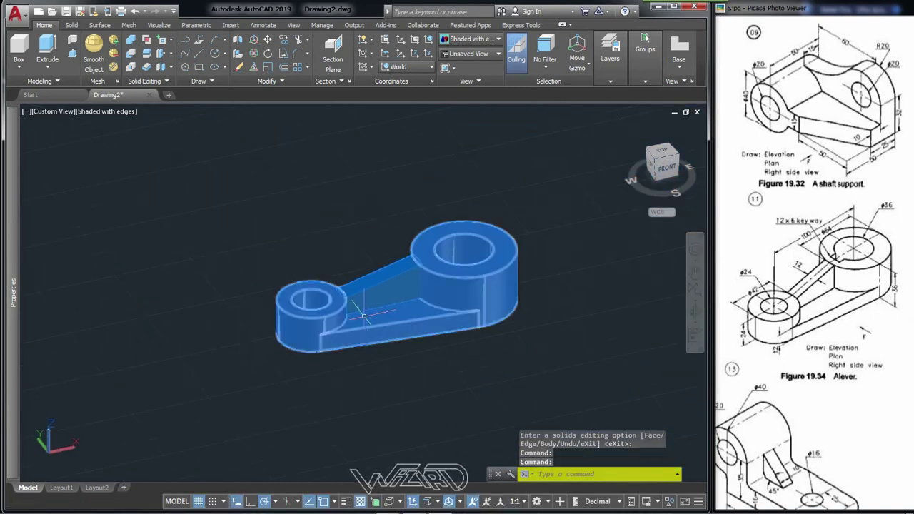
scroll(481, 250, up, 2)
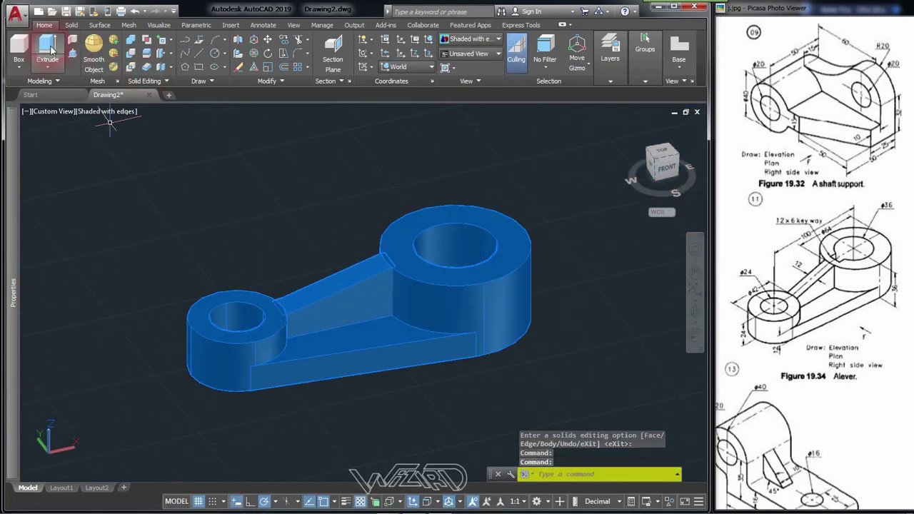
click(114, 39)
click(497, 313)
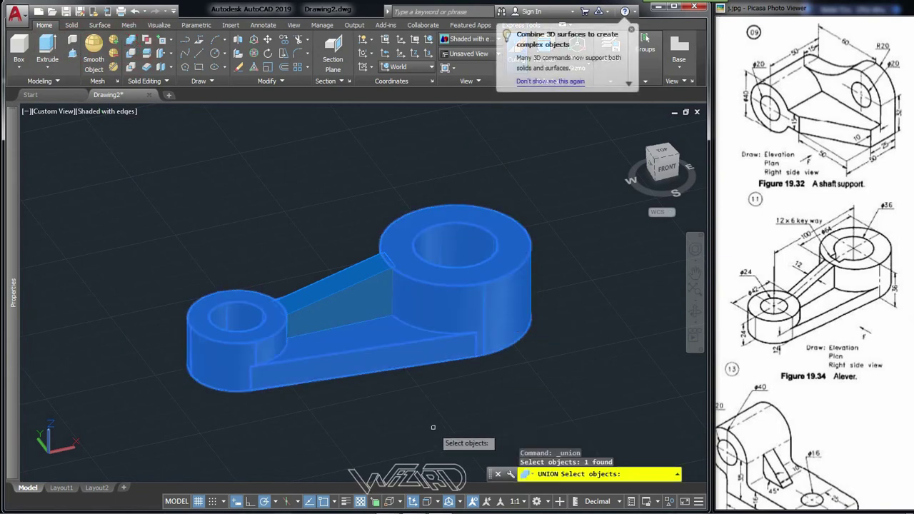
click(432, 427)
click(310, 265)
scroll(361, 298, up, 2)
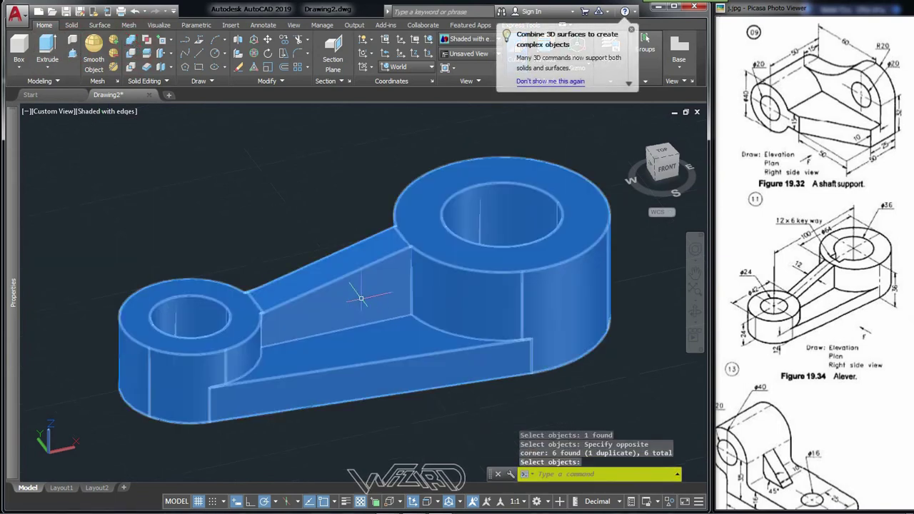
key(Return)
click(632, 33)
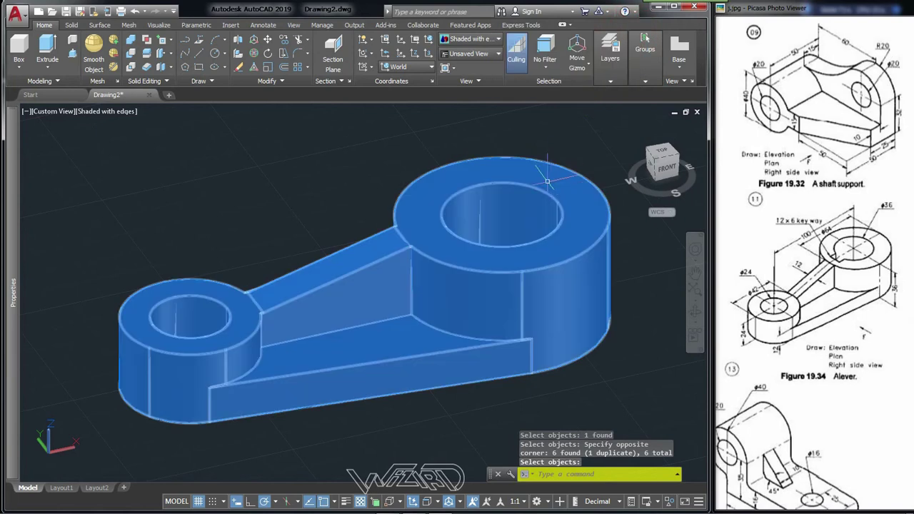
Put the merged lever on layer 2 so it displays in yellow
click(556, 183)
click(645, 80)
click(610, 81)
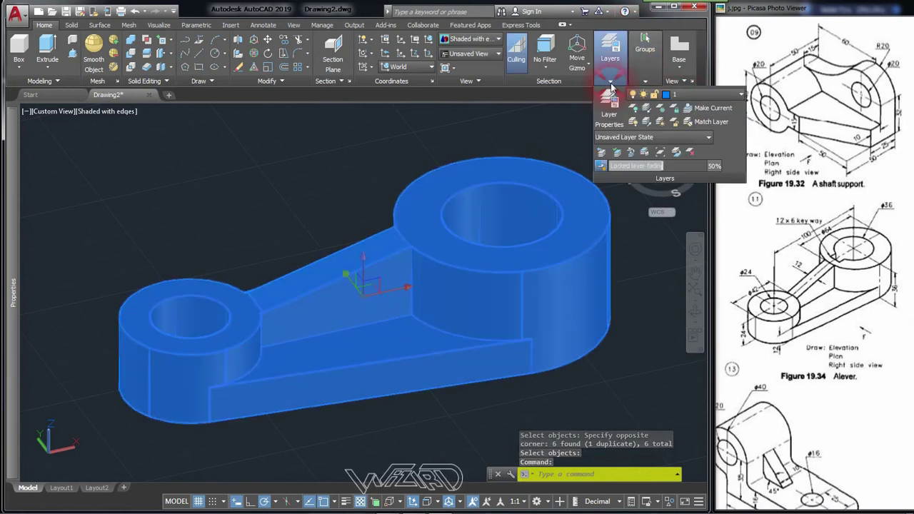
click(703, 98)
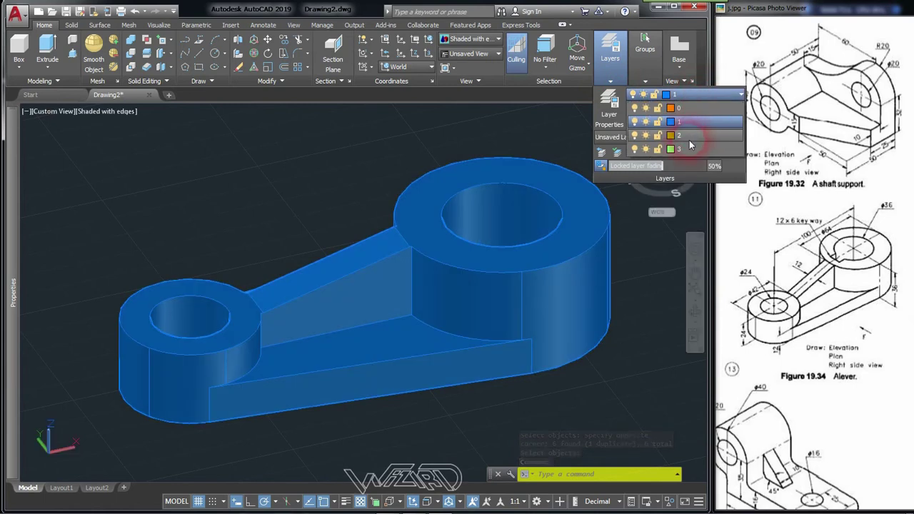
click(687, 145)
scroll(603, 332, down, 4)
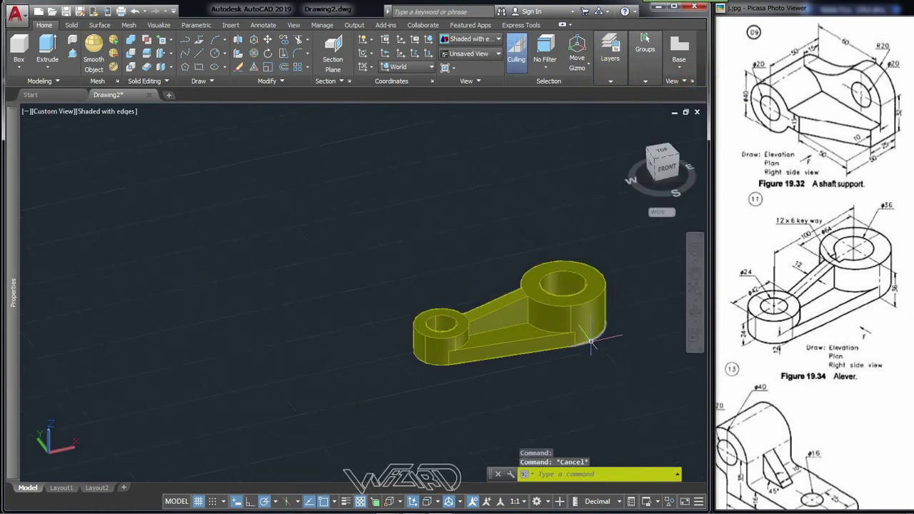
Move the lever up and to the left of the drawing
scroll(547, 322, up, 2)
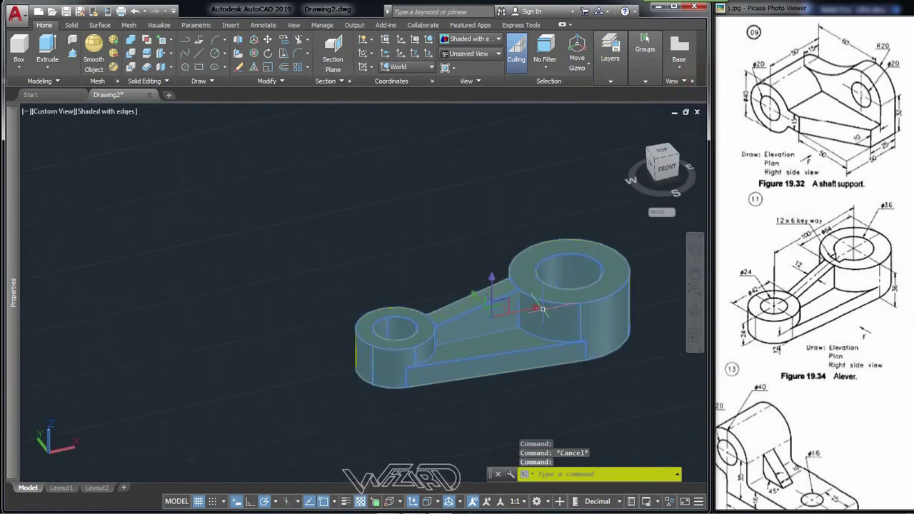
click(473, 302)
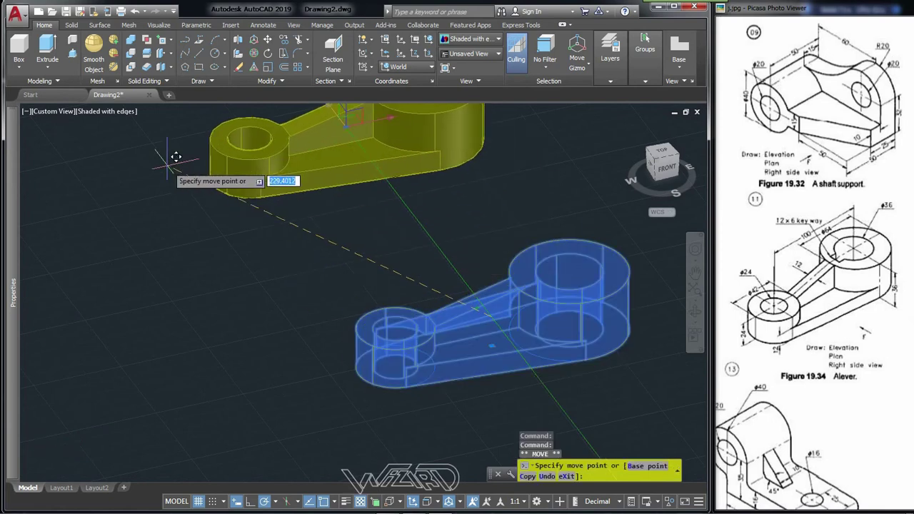
click(143, 144)
scroll(315, 284, down, 2)
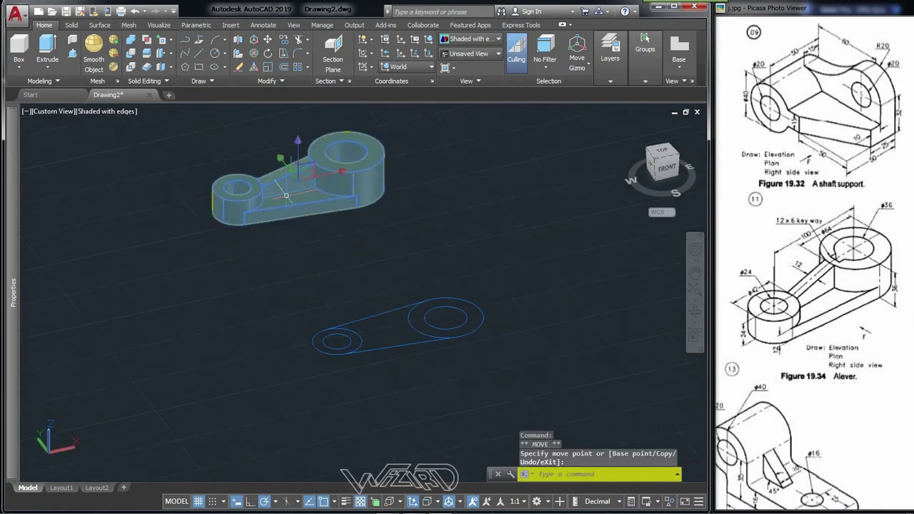
click(268, 132)
key(Escape)
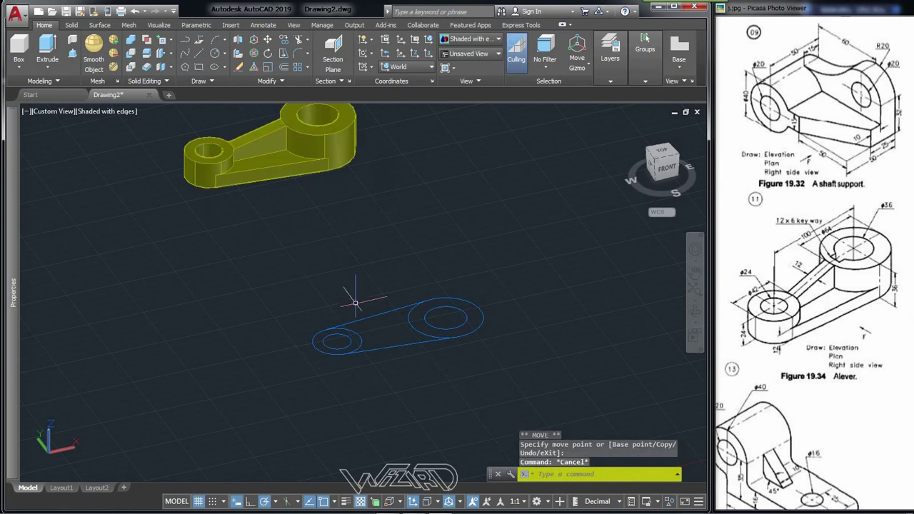
Erase the leftover blue lever outline
click(514, 376)
click(223, 263)
key(Delete)
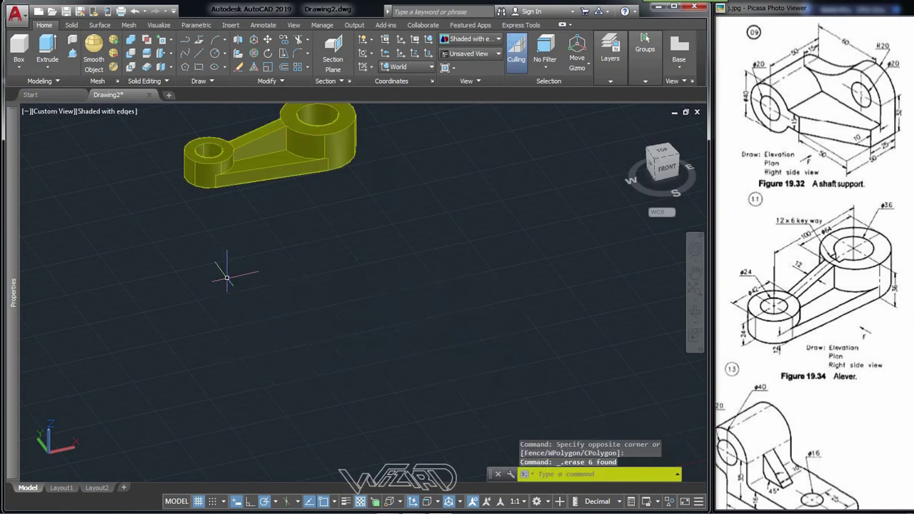
scroll(293, 369, down, 2)
Hide the lever solid with Isolate > Hide Objects
shift+middle_drag(292, 369, 351, 343)
click(232, 273)
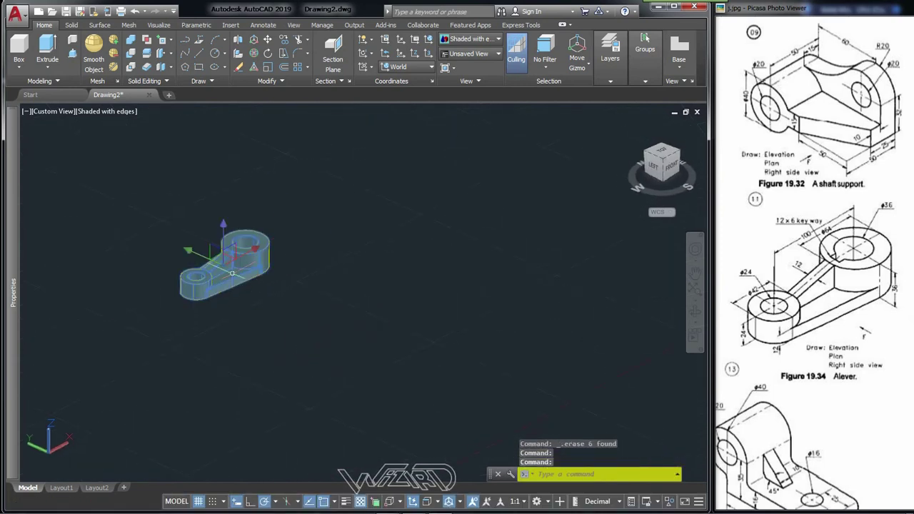
right_click(283, 195)
mouse_move(343, 252)
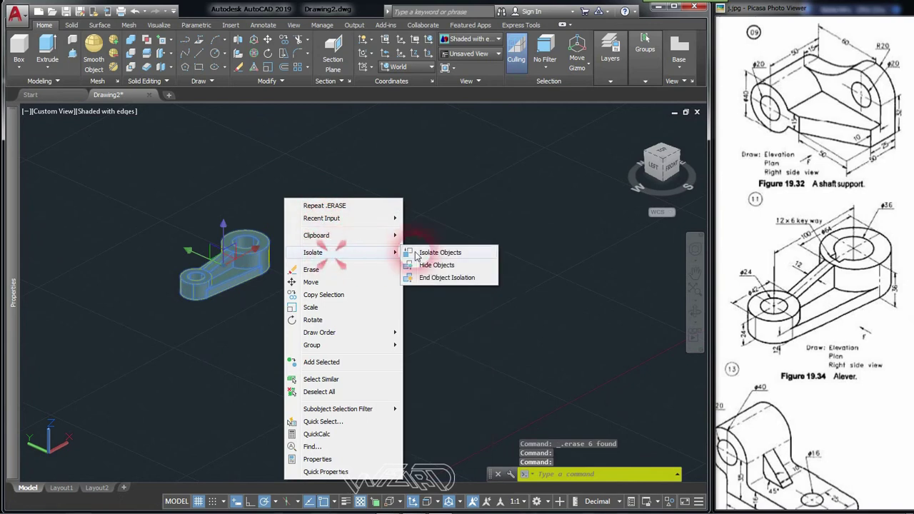
click(433, 264)
scroll(785, 300, down, 3)
Bring the Figure 19.37 bracket reference into view beside the empty drawing
drag(877, 368, 821, 371)
scroll(821, 372, up, 3)
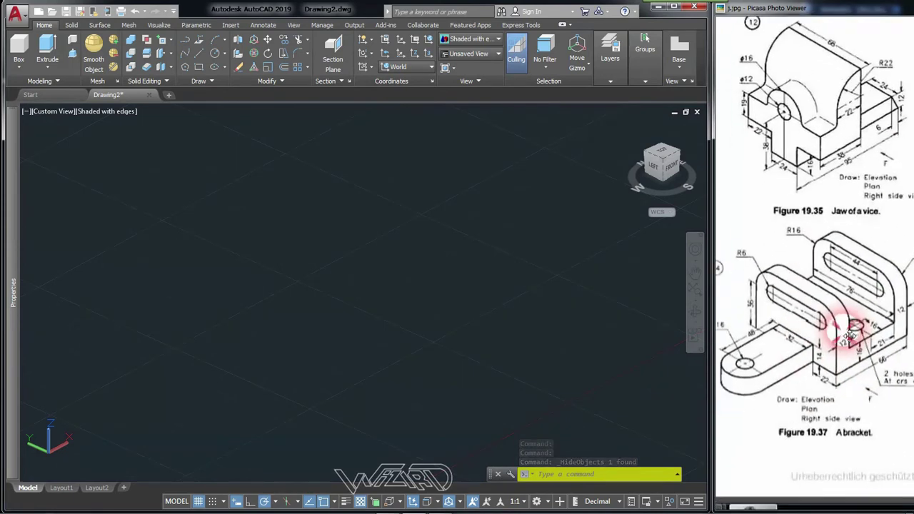
click(393, 377)
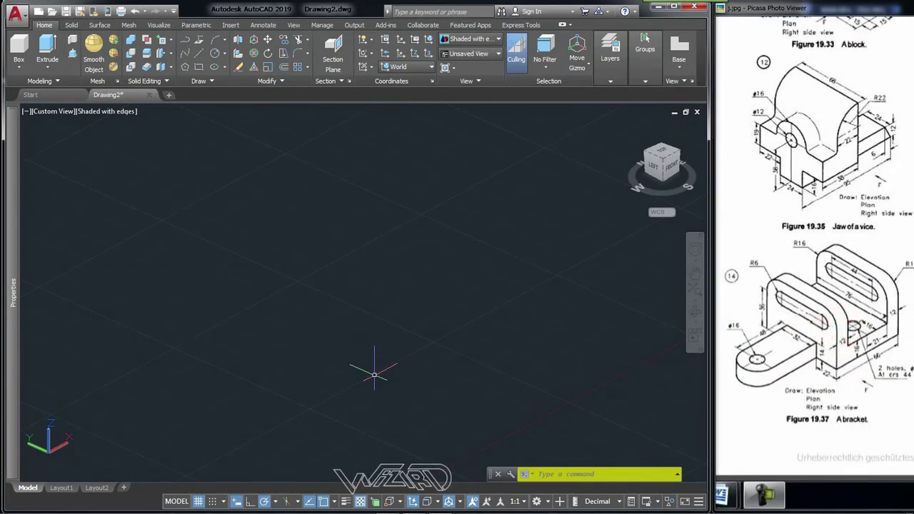
middle_drag(448, 374, 400, 368)
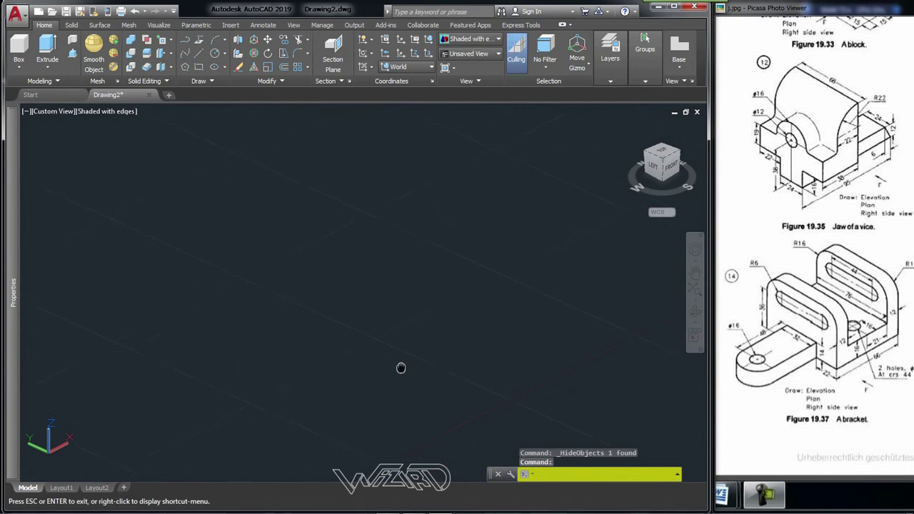
middle_drag(335, 359, 293, 356)
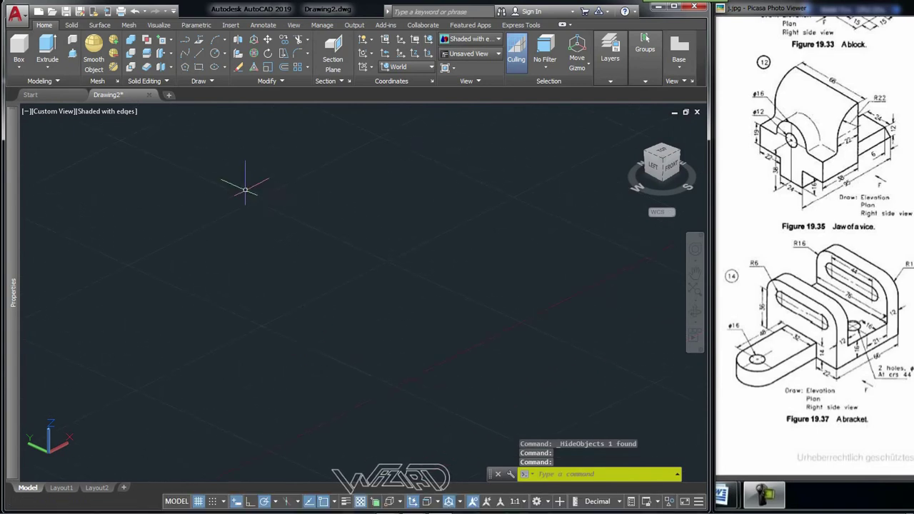
drag(826, 266, 791, 249)
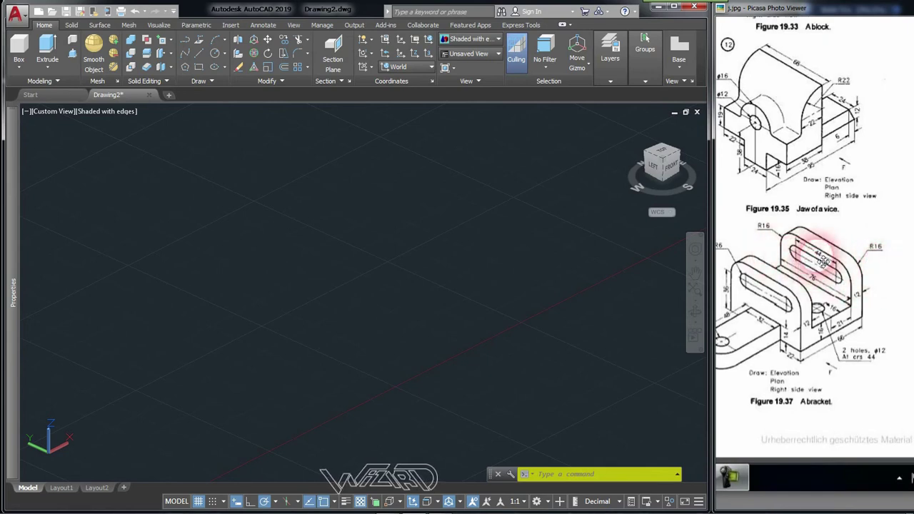
click(383, 322)
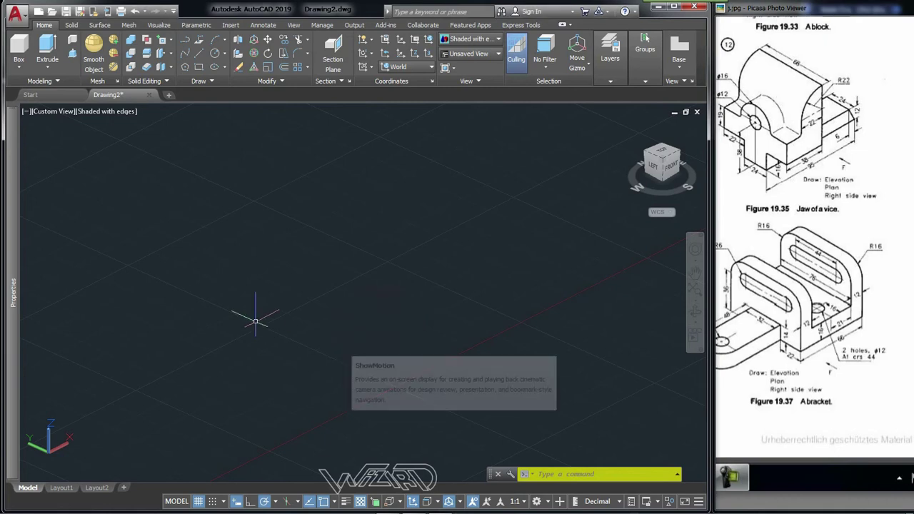
Draw a box solid from a picked corner, 66 by 76 in plan and 52 high
click(22, 50)
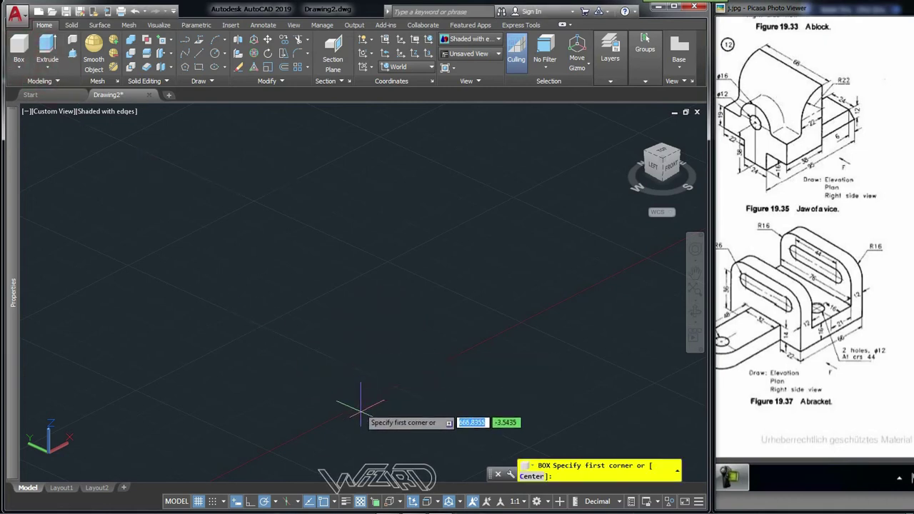
click(361, 411)
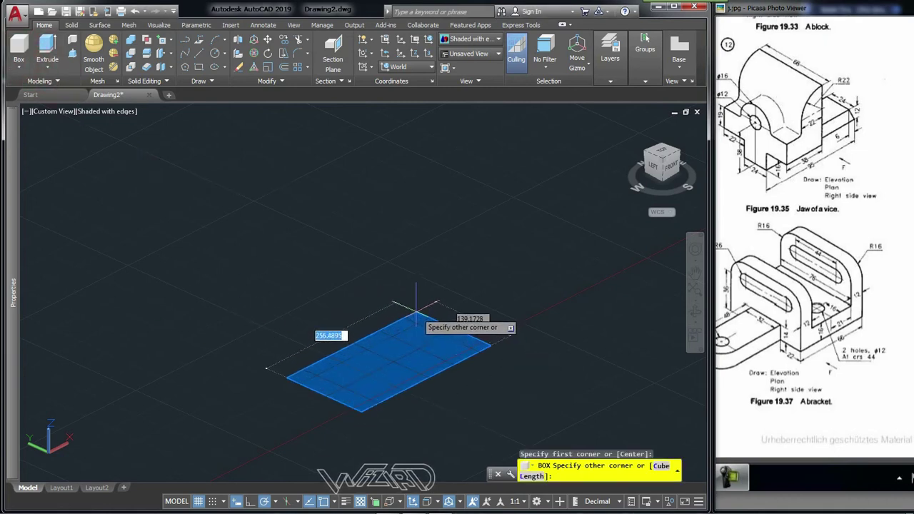
key(Tab)
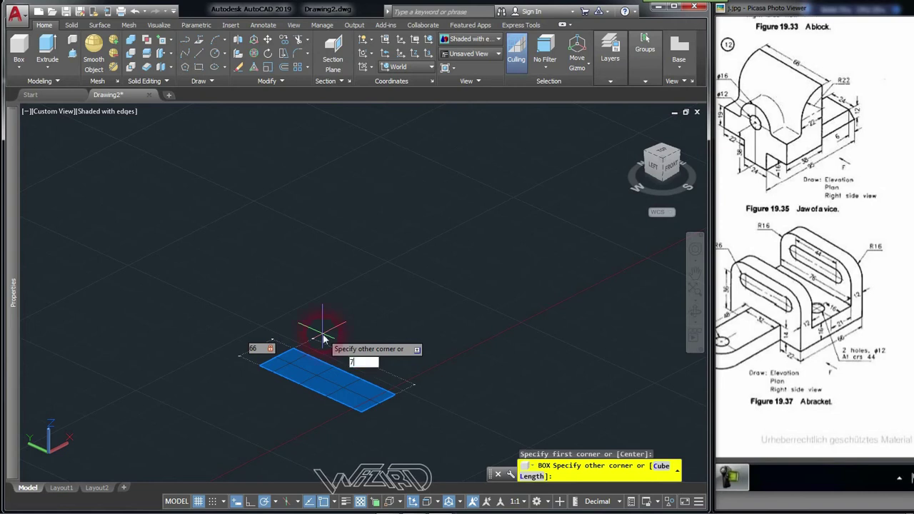
text(6)
key(Return)
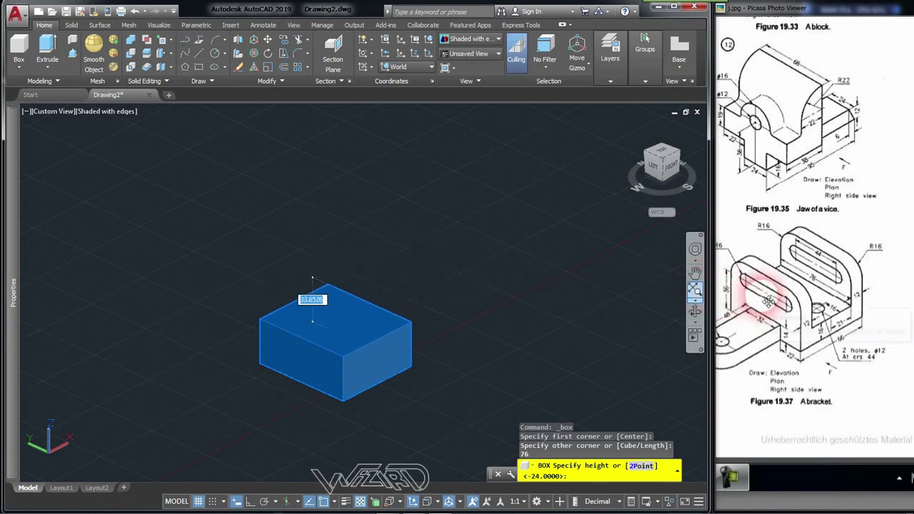
scroll(769, 293, up, 1)
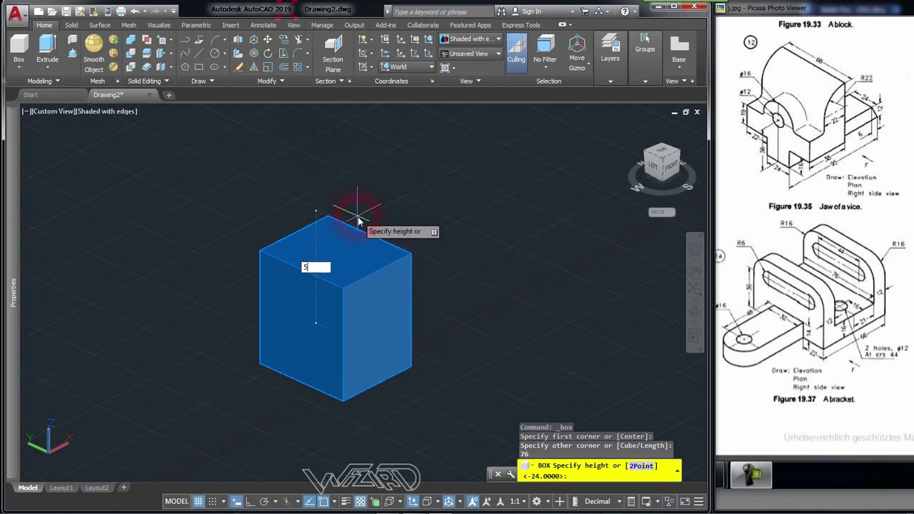
text(2)
key(Return)
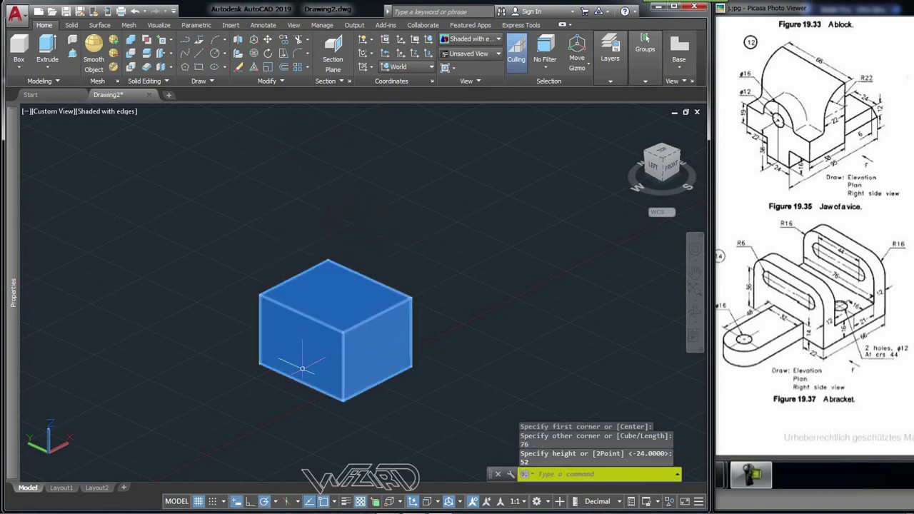
scroll(307, 358, up, 2)
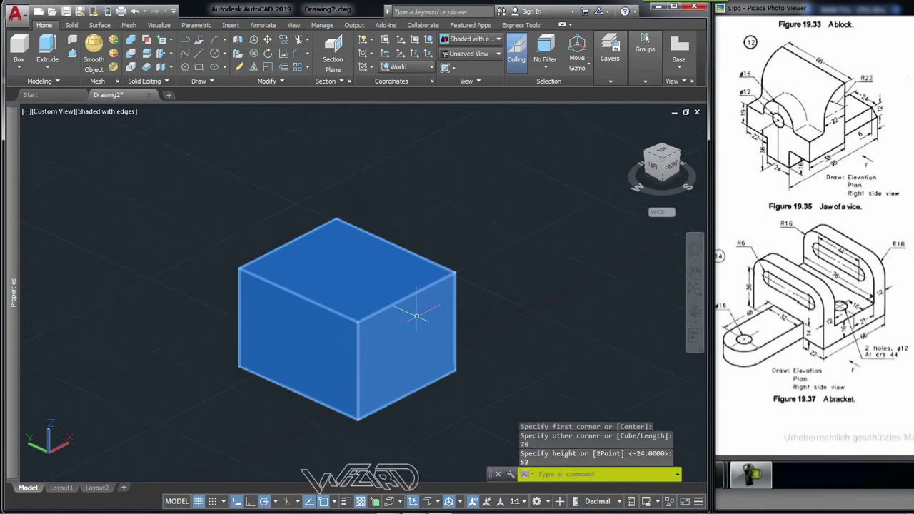
With Dynamic UCS off, place a second box's corner 12 and 16 from the first box's bottom corner
click(20, 65)
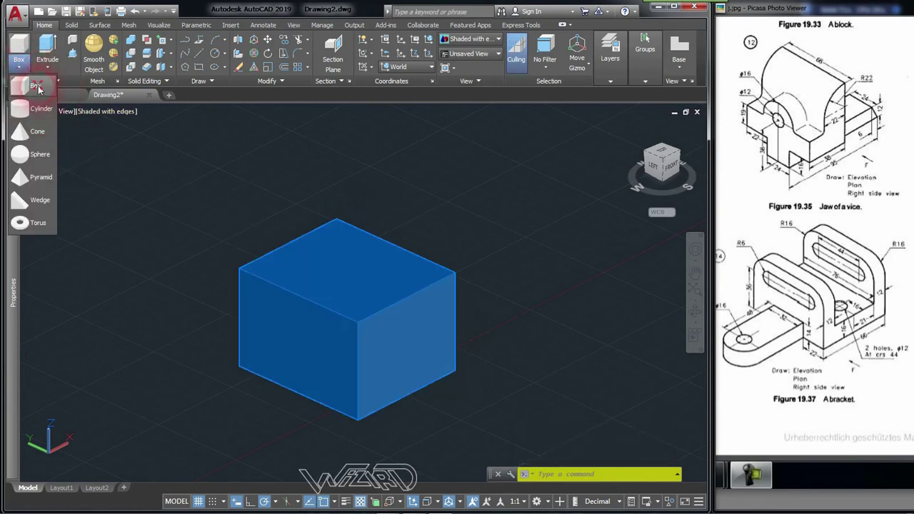
click(39, 89)
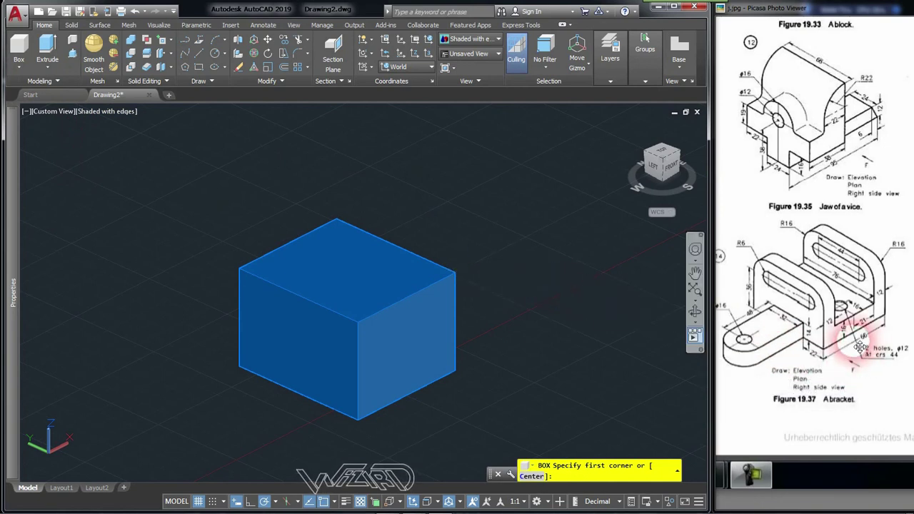
scroll(856, 335, up, 2)
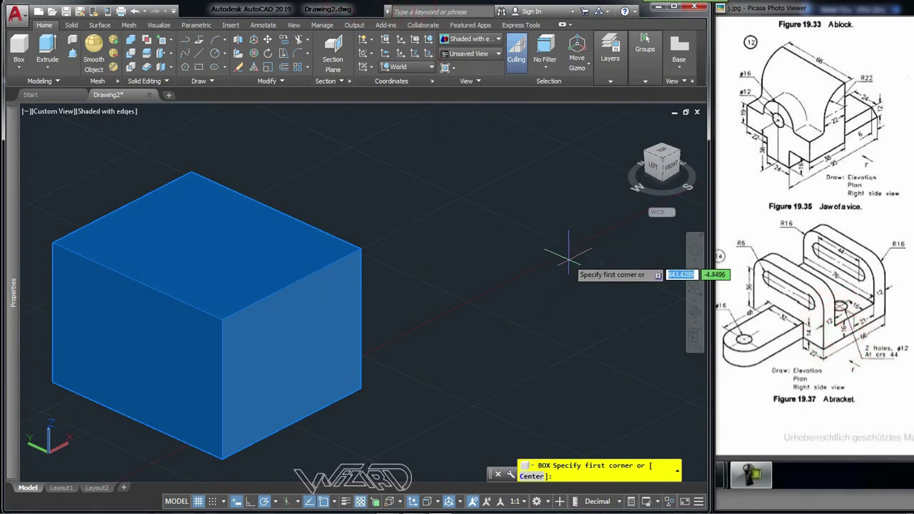
scroll(614, 257, down, 2)
scroll(355, 335, up, 2)
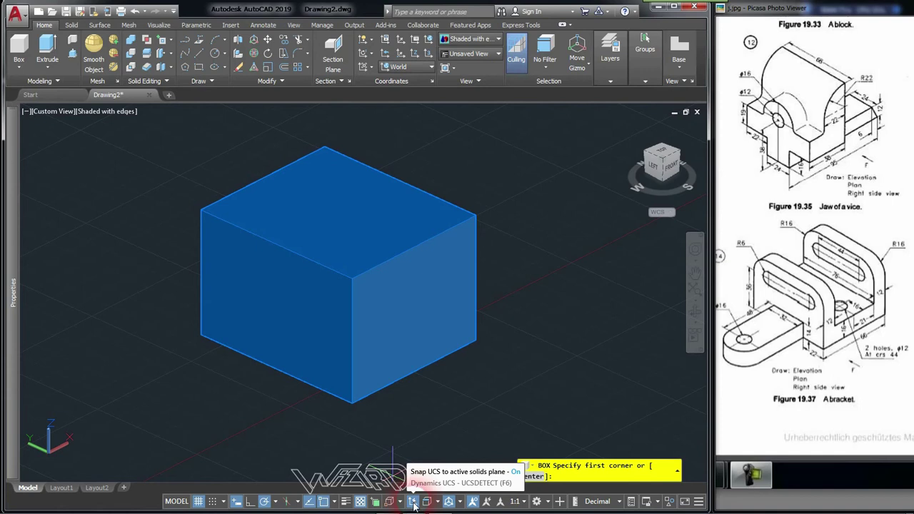
click(413, 502)
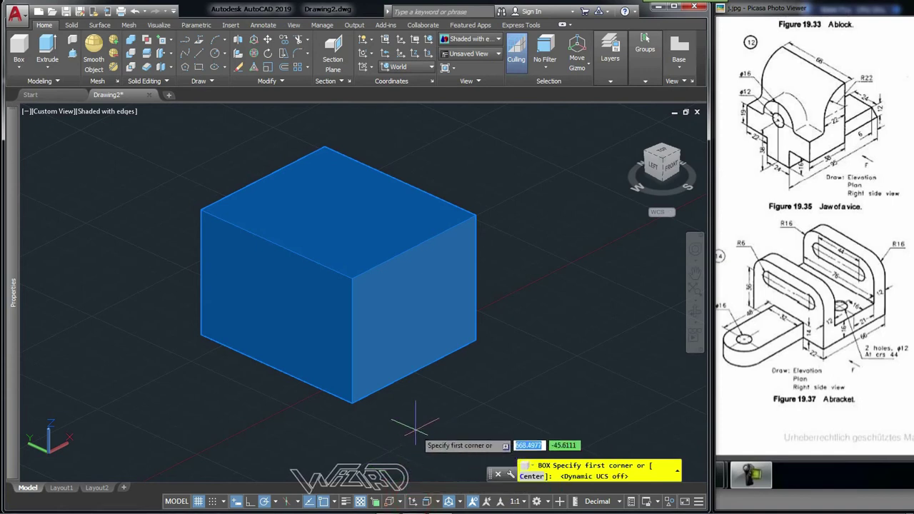
shift+right_click(417, 434)
click(466, 148)
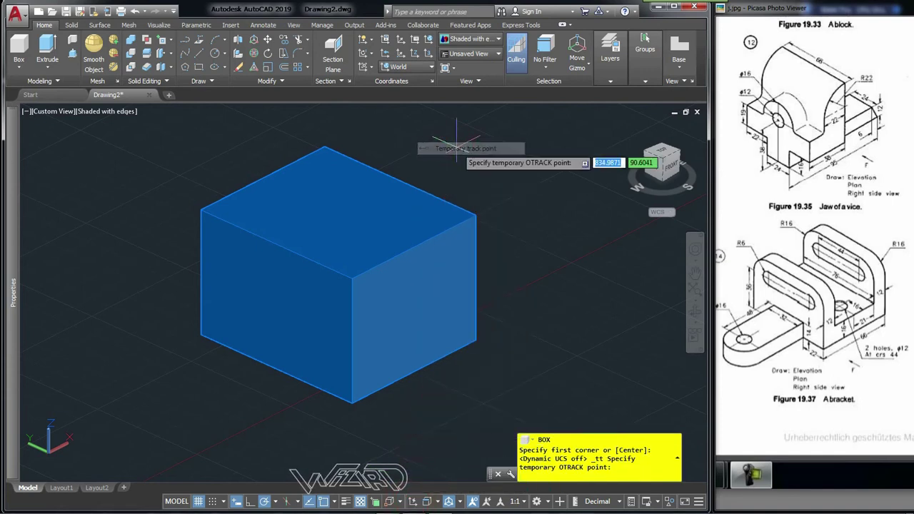
click(352, 403)
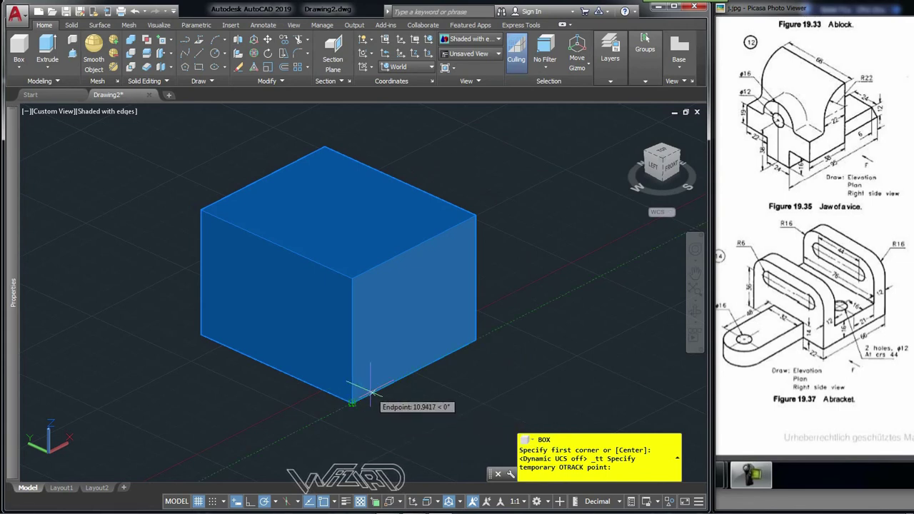
text(12)
key(Return)
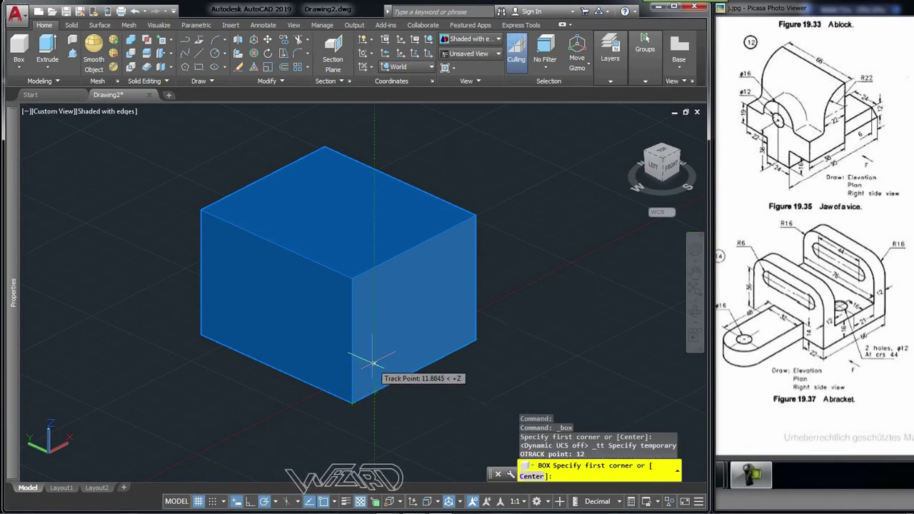
text(16)
key(Return)
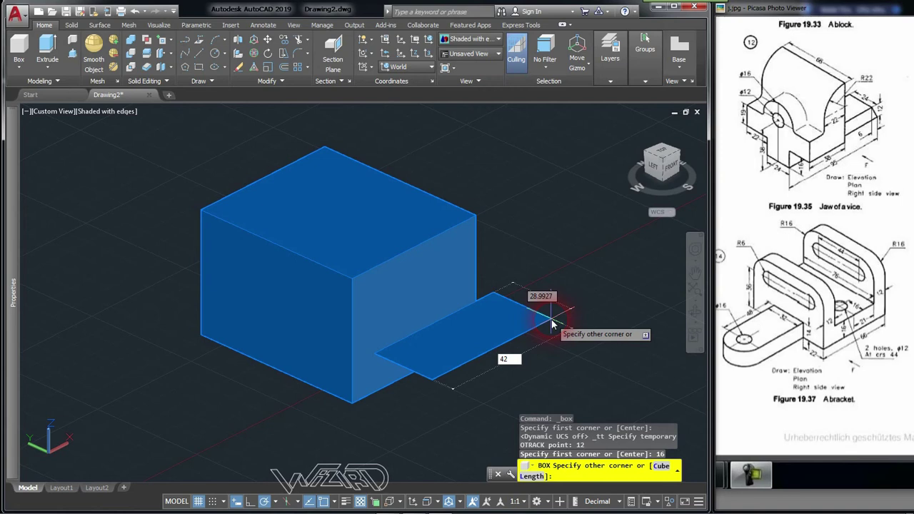
Make the second box 42 long, picking its width and height against the first box
key(Tab)
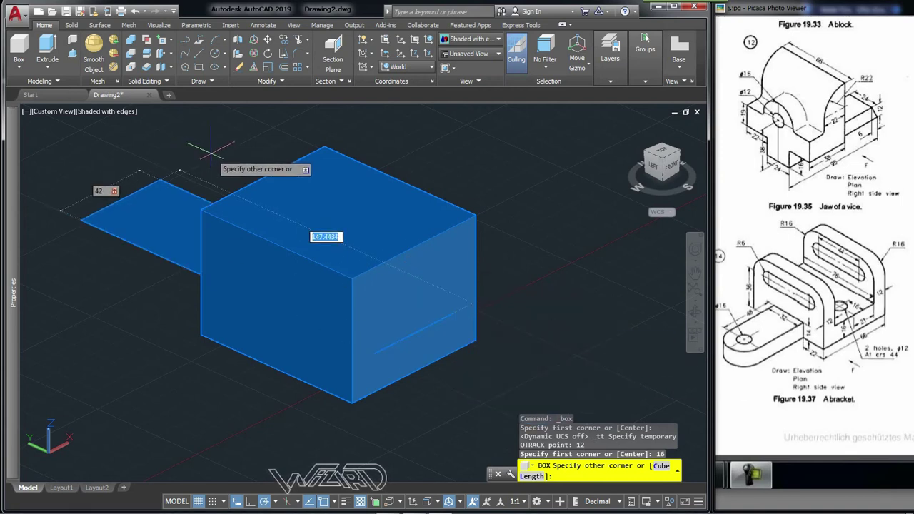
click(223, 154)
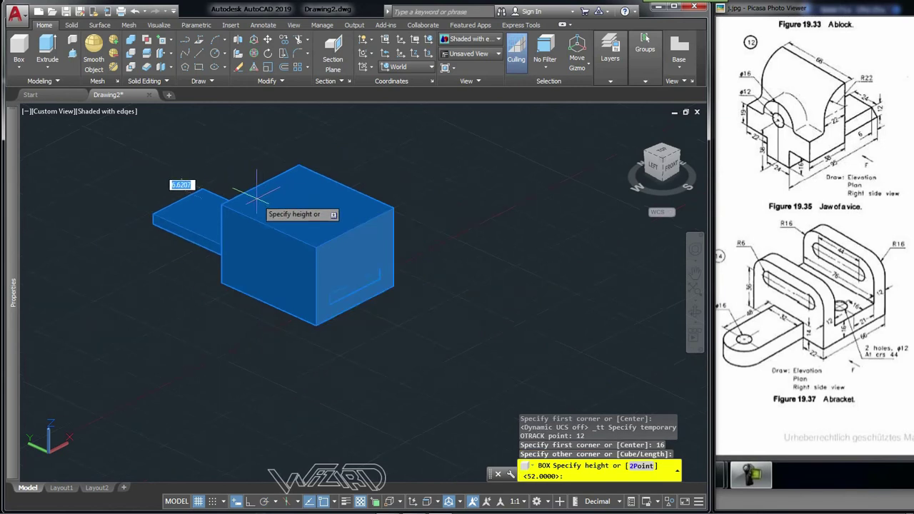
click(400, 116)
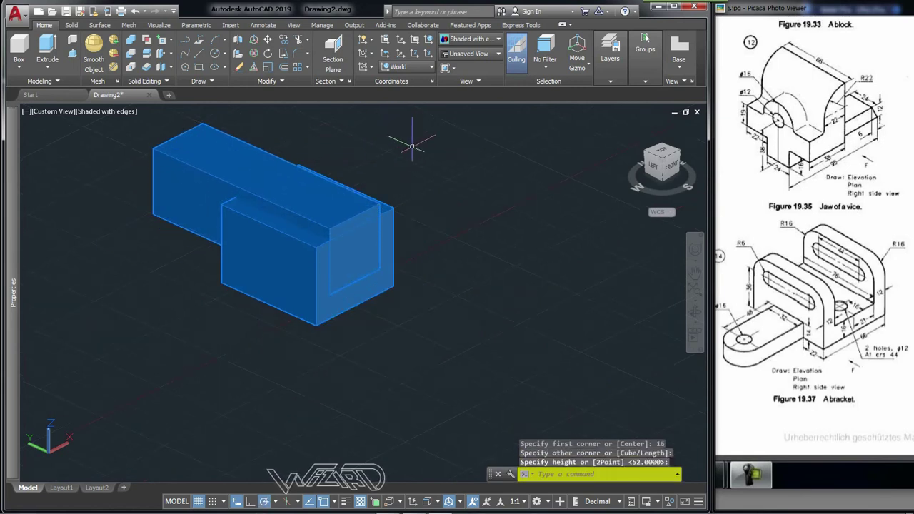
scroll(243, 175, down, 1)
scroll(231, 163, up, 3)
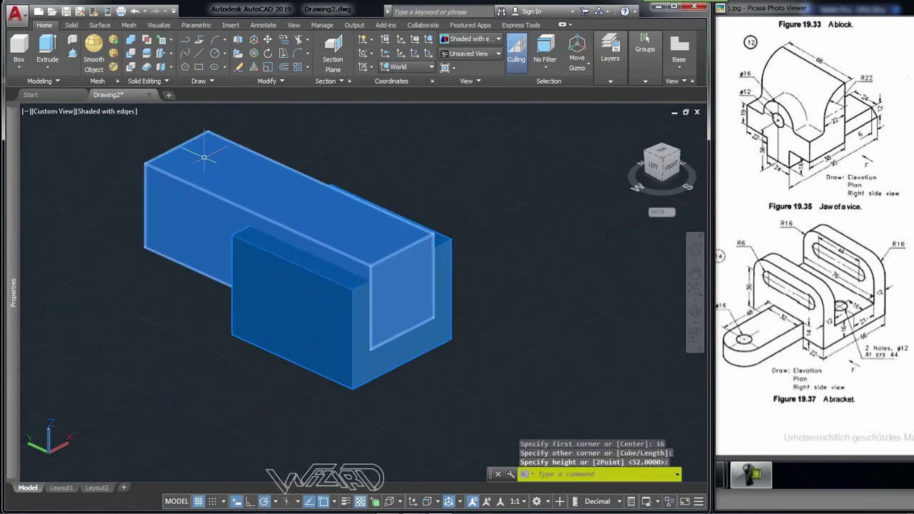
Subtract the overlapping box from the large box to leave a U-shaped channel with two walls
click(132, 54)
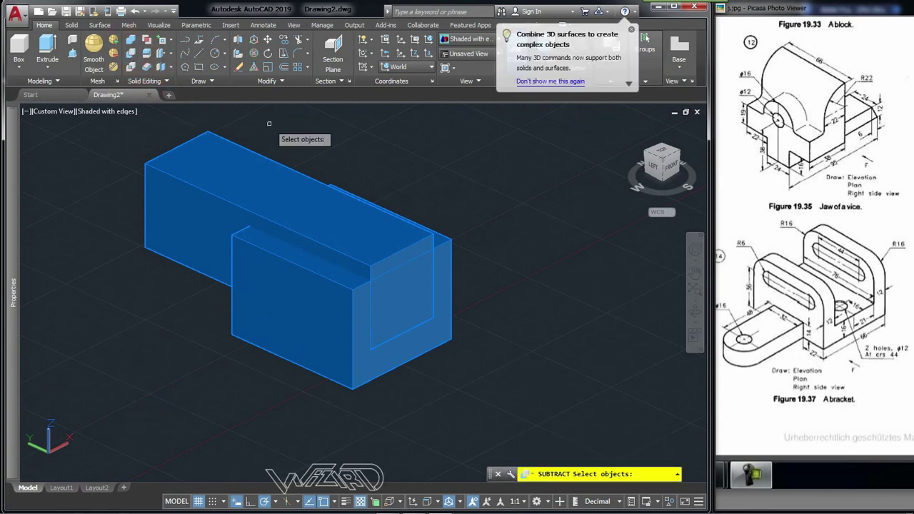
click(453, 314)
click(445, 320)
key(Return)
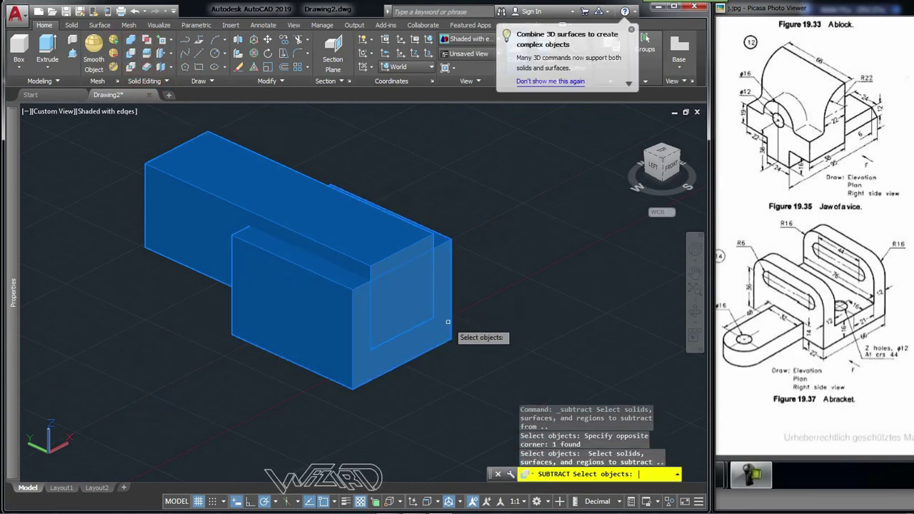
click(259, 151)
key(Return)
shift+middle_drag(464, 296, 514, 312)
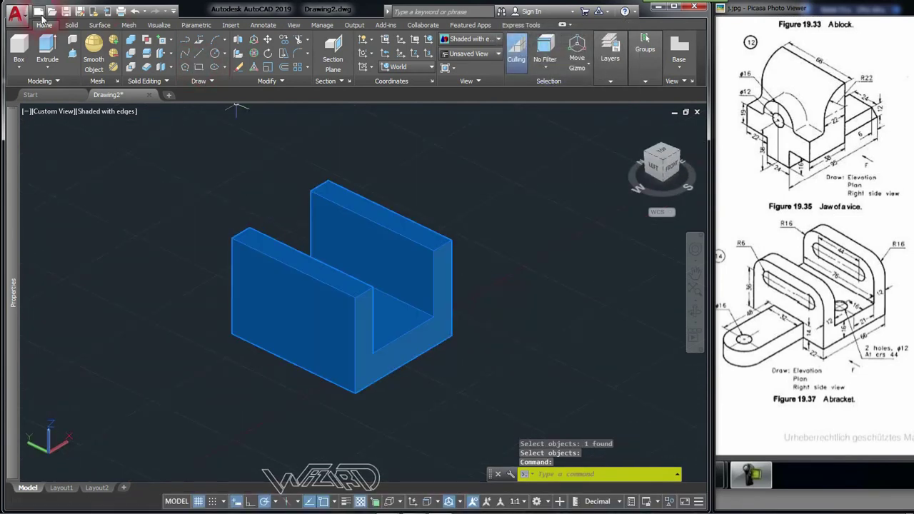
click(72, 25)
click(395, 49)
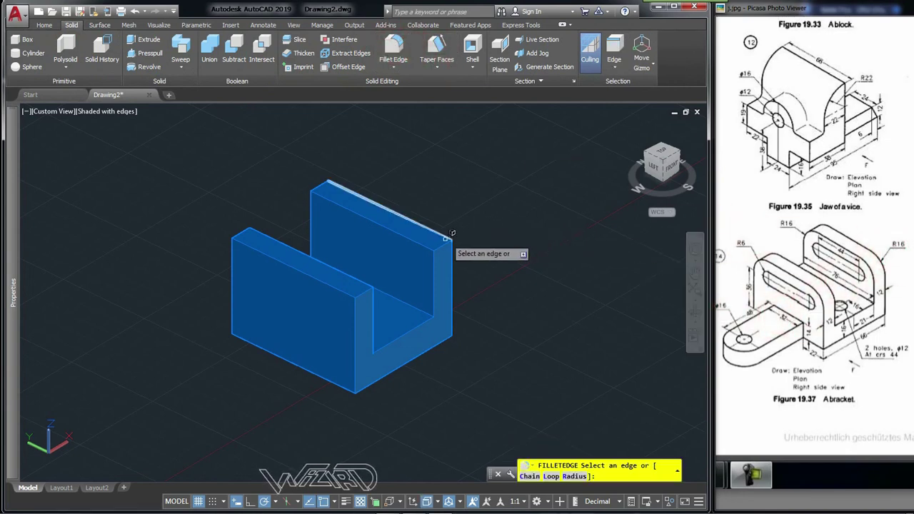
Fillet the four top edges of the back and left uprights with radius 16
click(428, 247)
click(320, 185)
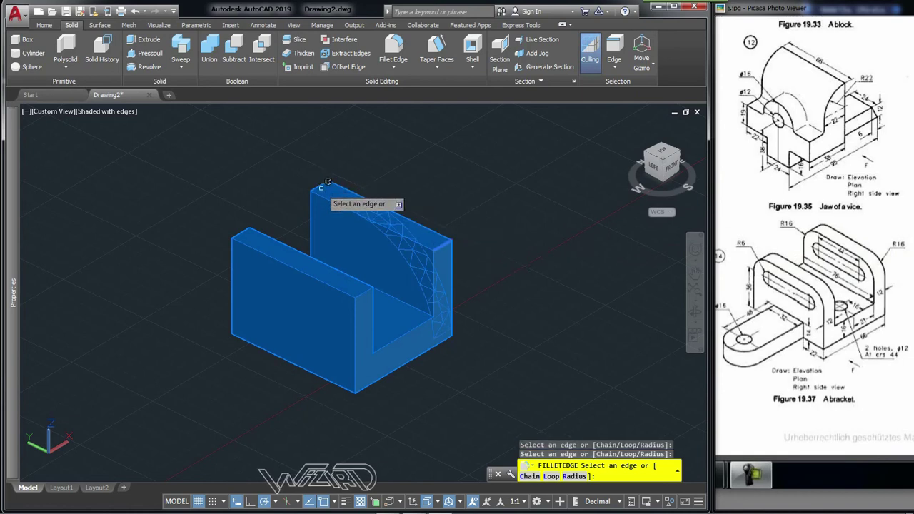
click(574, 476)
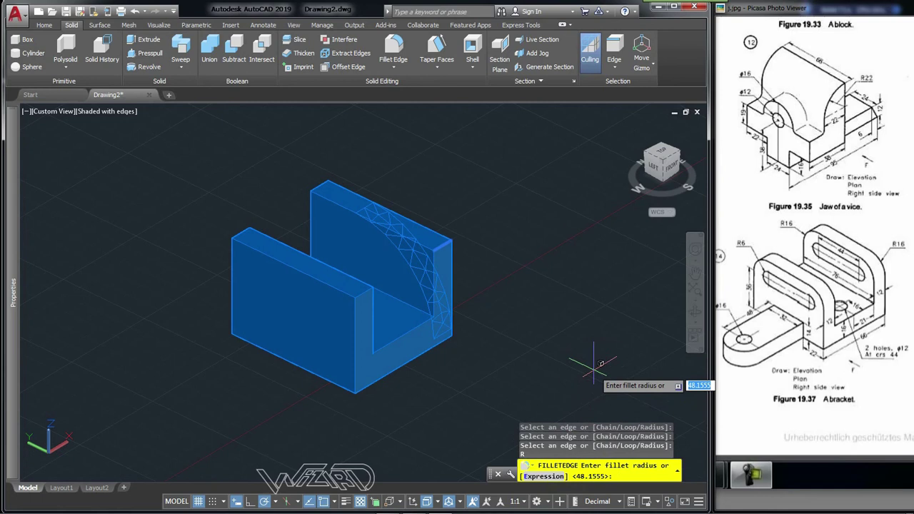
text(16)
key(Return)
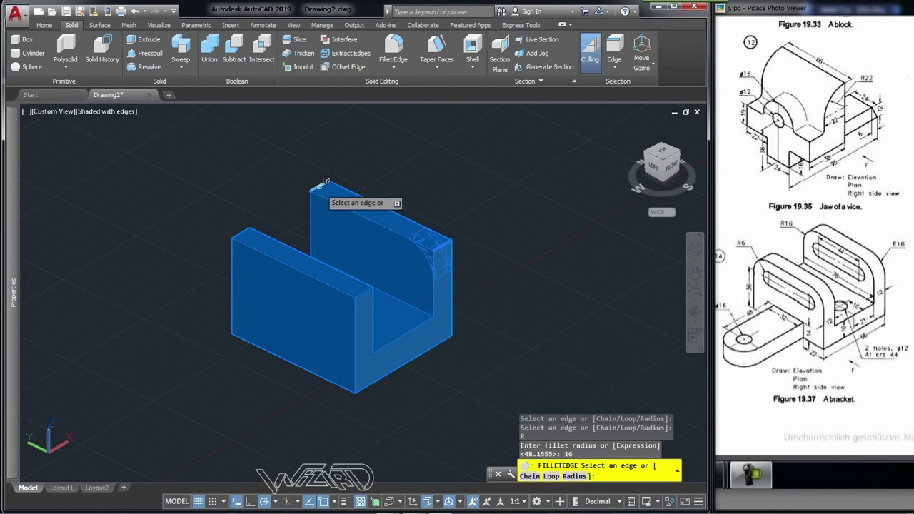
click(242, 230)
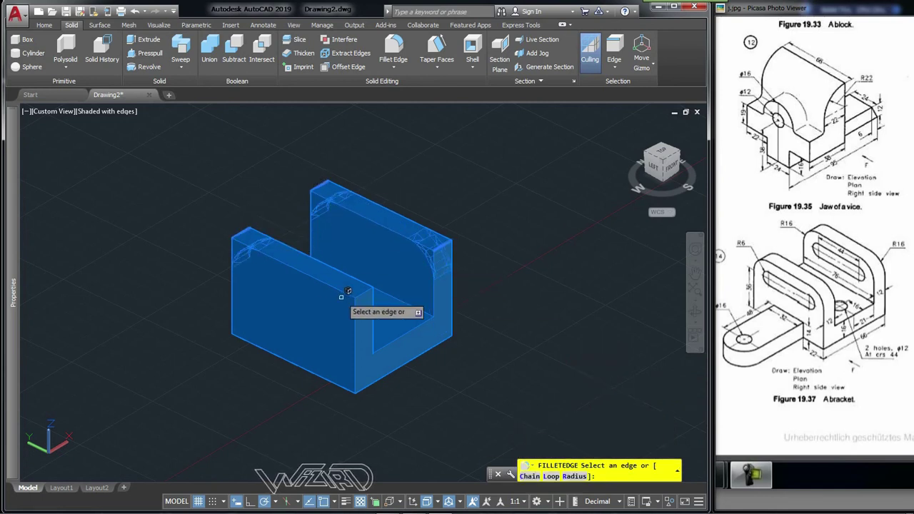
click(368, 288)
right_click(364, 289)
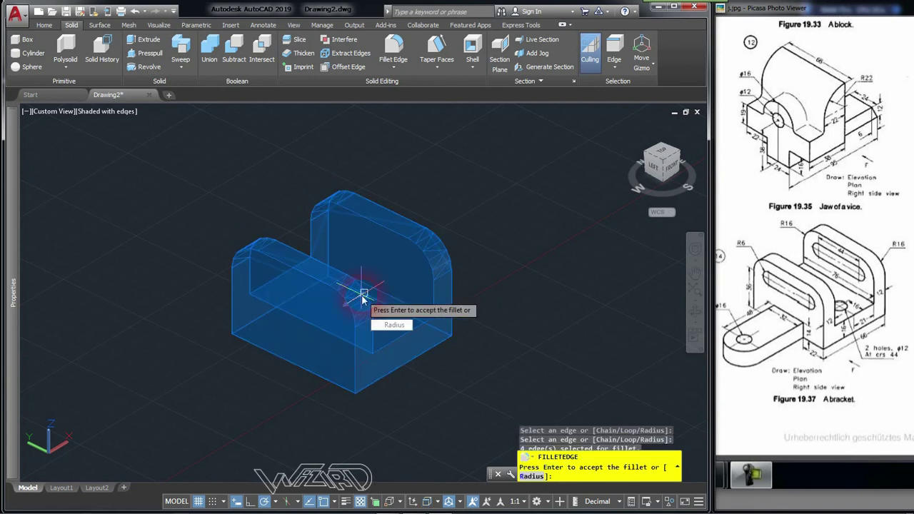
right_click(521, 289)
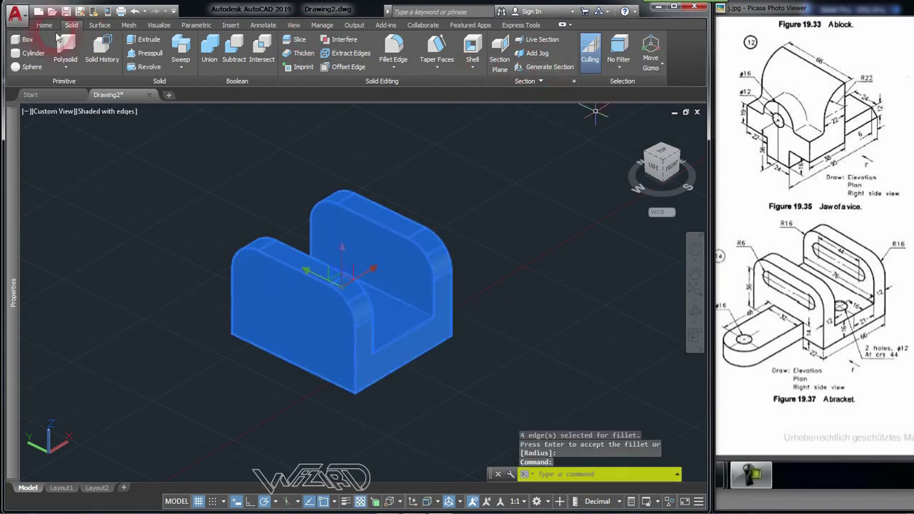
Move the filleted solid onto layer 3 so it displays green
click(43, 25)
click(633, 62)
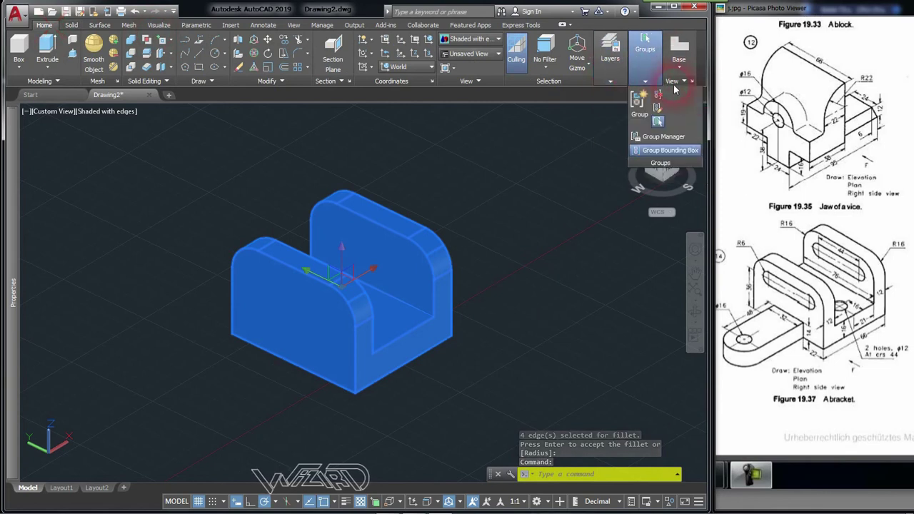
mouse_move(610, 81)
click(740, 93)
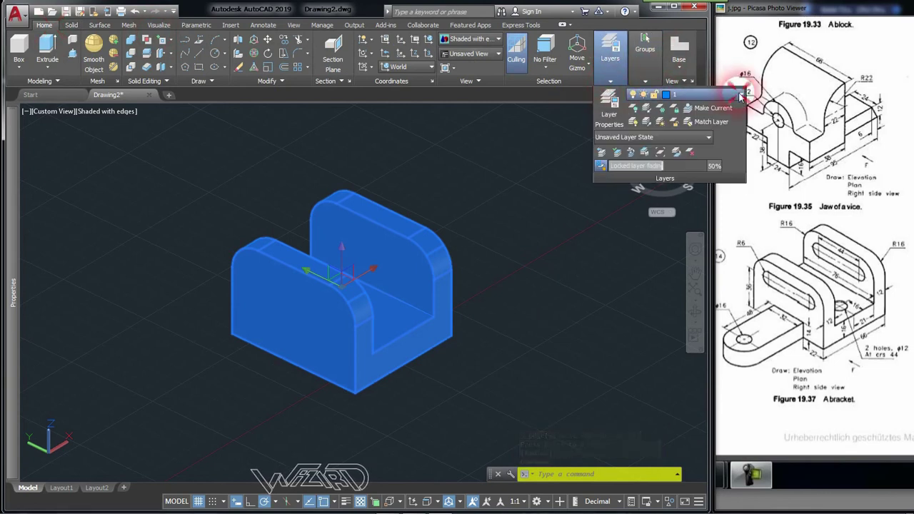
click(692, 149)
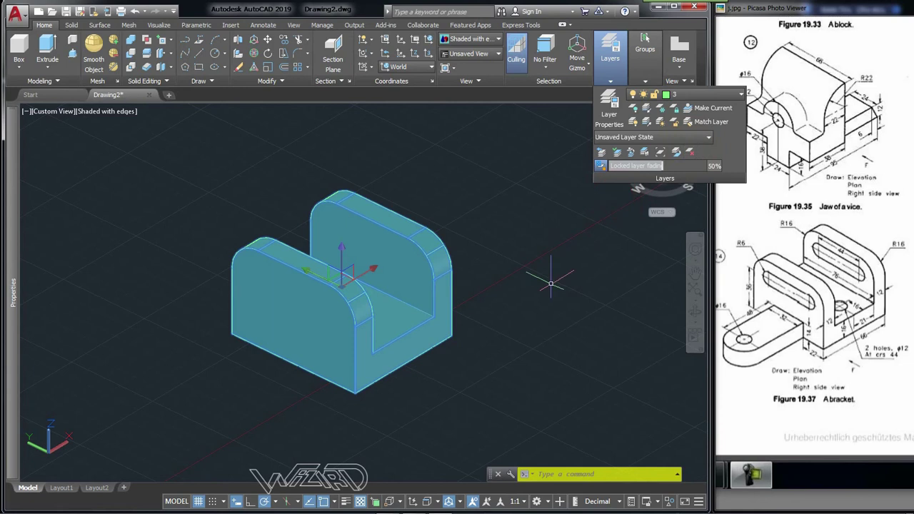
key(Escape)
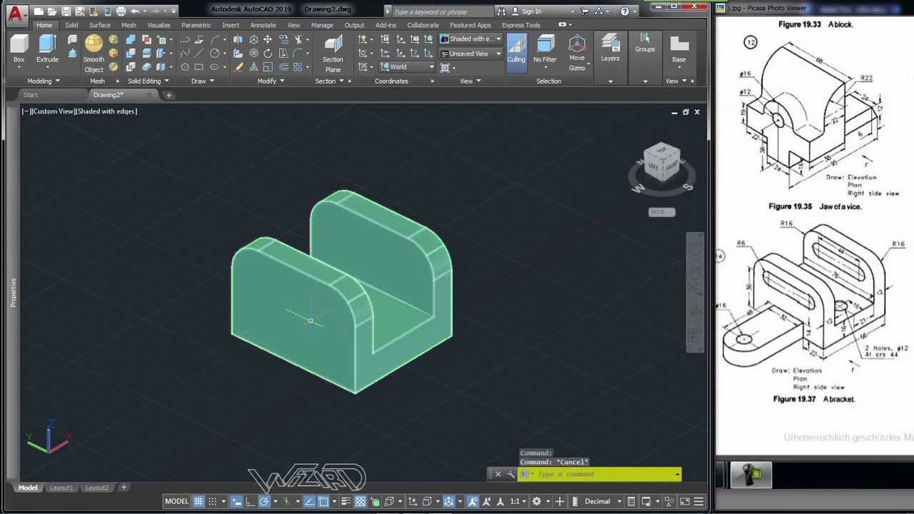
click(20, 68)
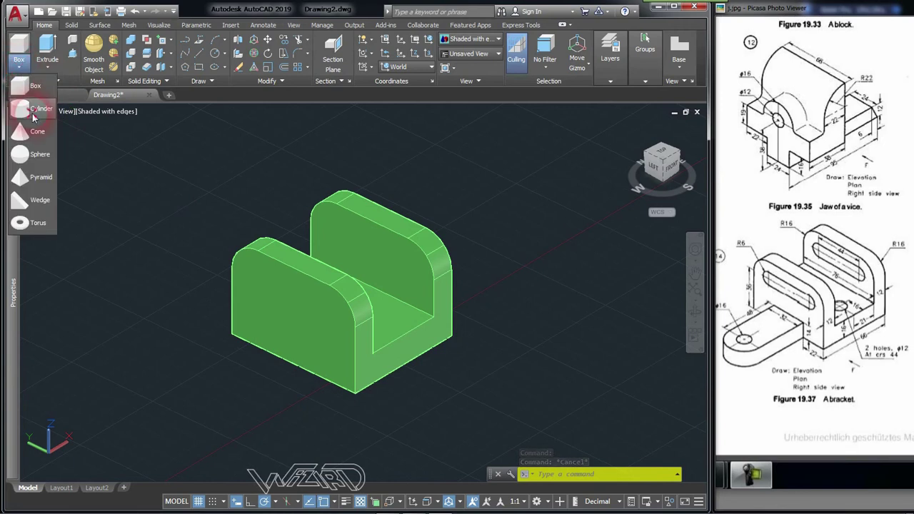
With Dynamic UCS on, draw a radius-6 cylinder centred on the upright's face
click(25, 99)
scroll(349, 293, up, 4)
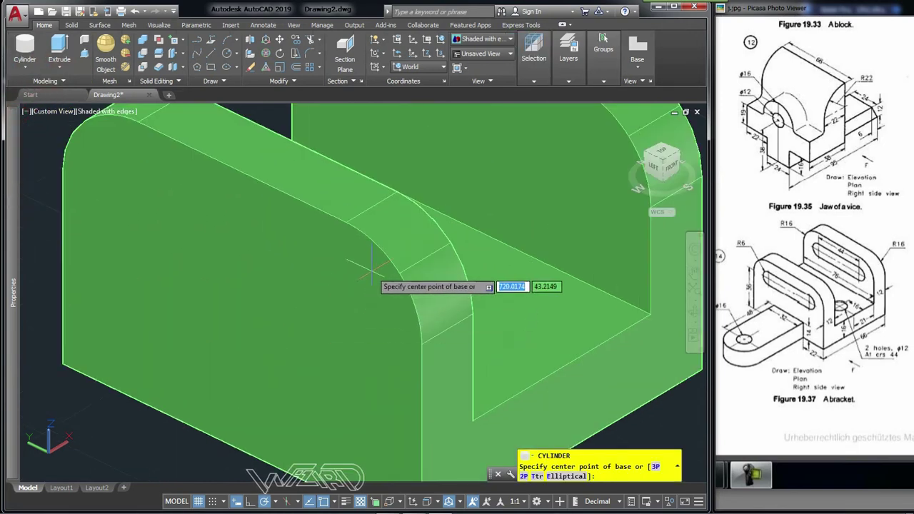
scroll(382, 284, down, 2)
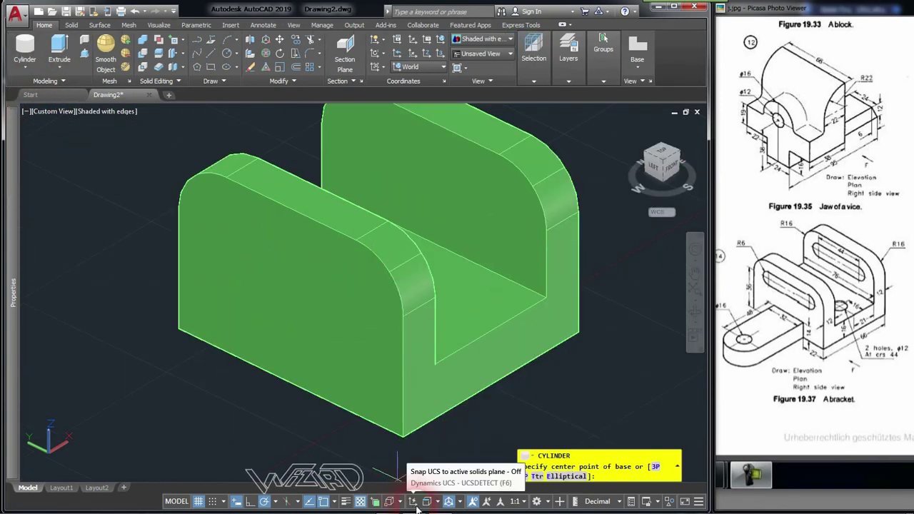
click(412, 501)
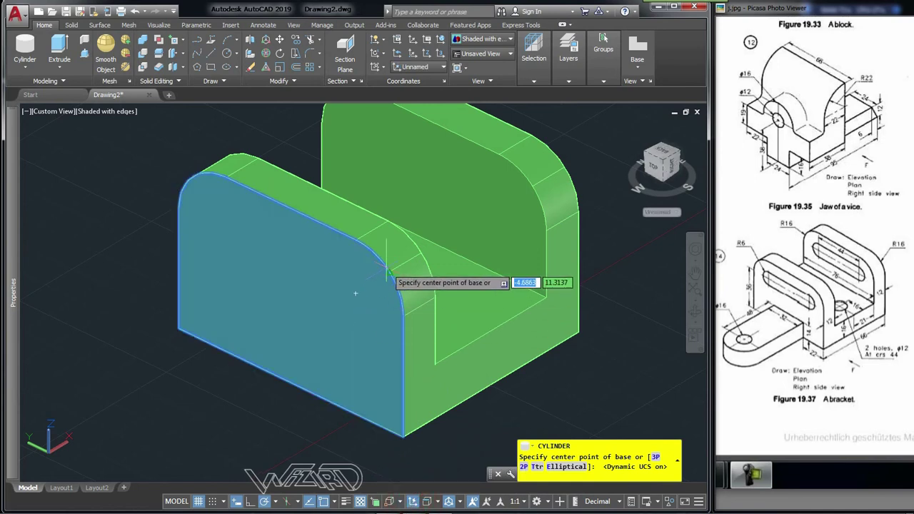
click(355, 293)
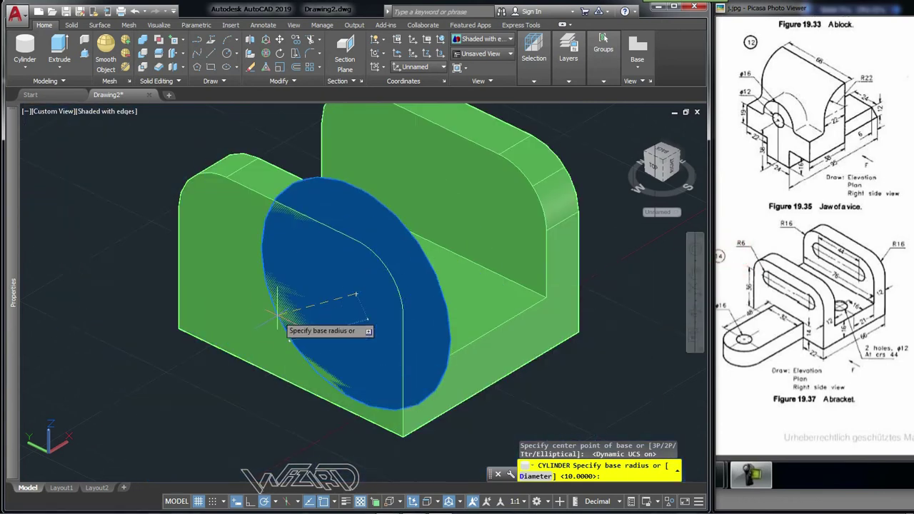
text(6)
key(Return)
scroll(285, 328, down, 3)
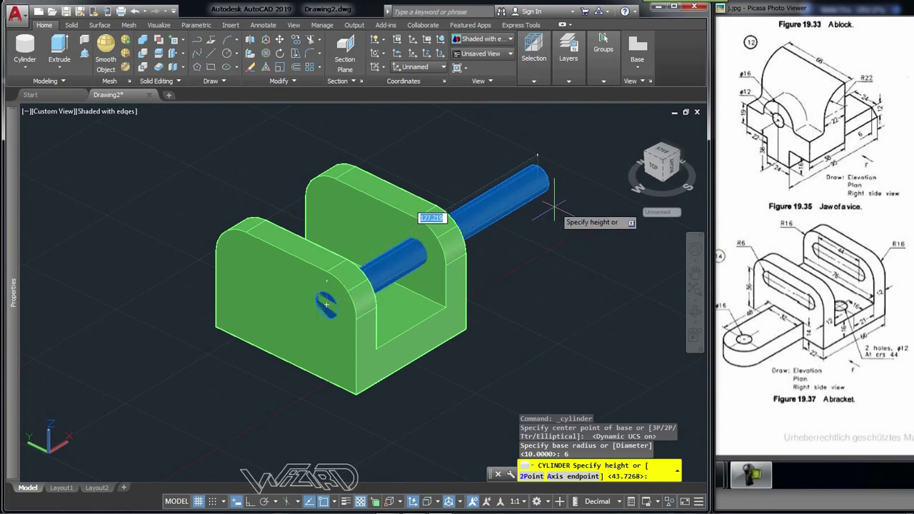
Copy the cylinder from the hole centre to the other end of the uprights
text(o)
key(Return)
click(603, 245)
click(456, 165)
key(Return)
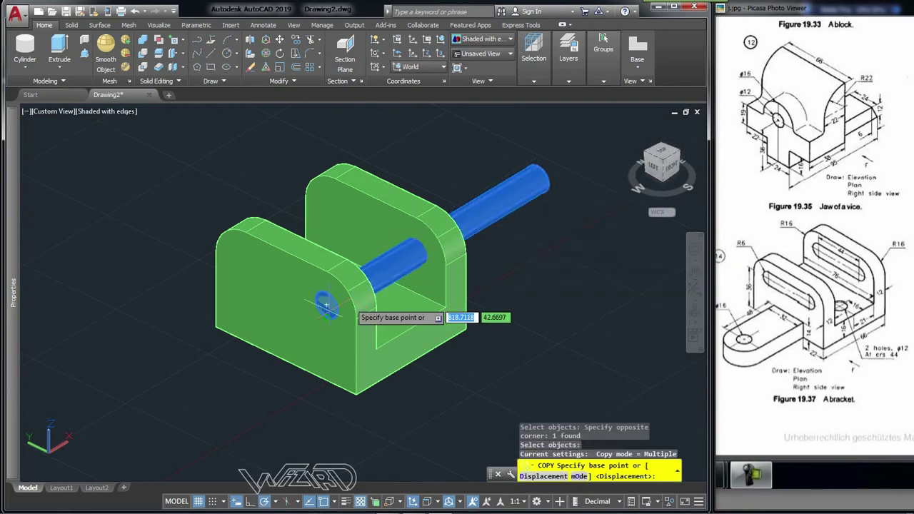
click(325, 305)
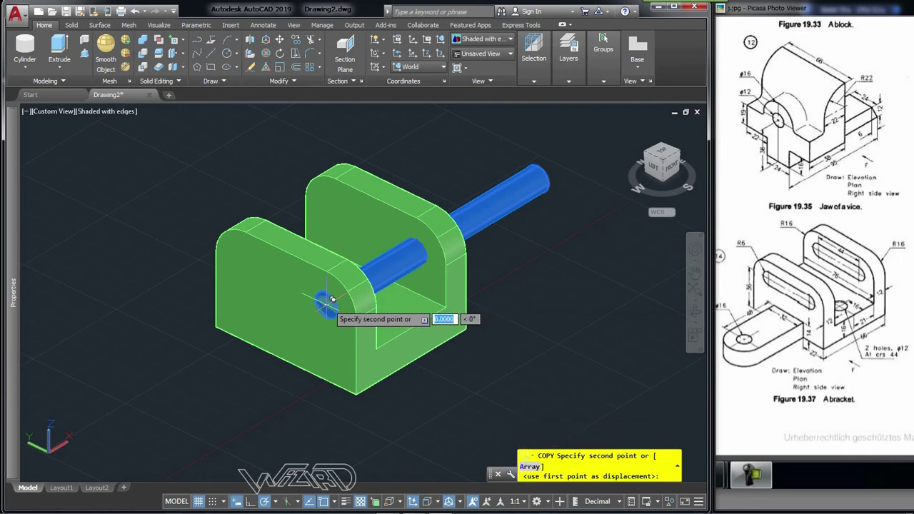
click(242, 262)
key(Return)
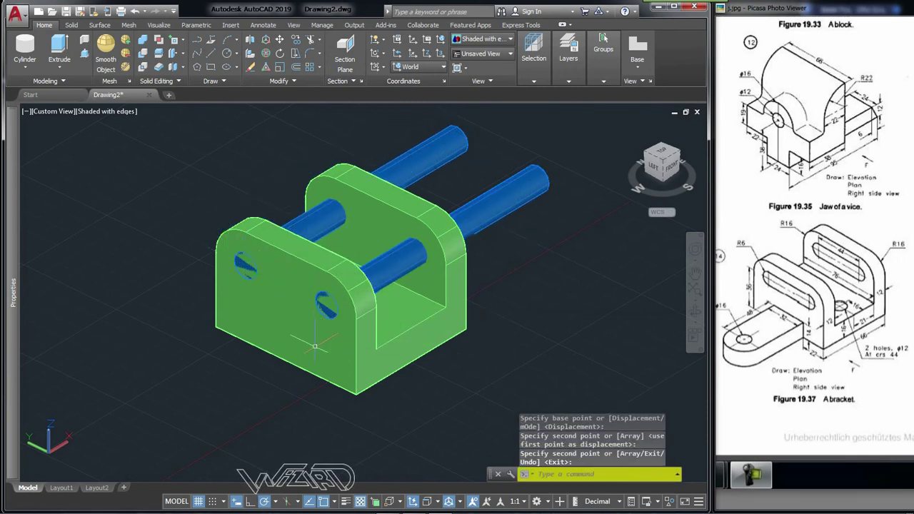
Subtract both cylinders from the green bracket to cut the holes
click(146, 55)
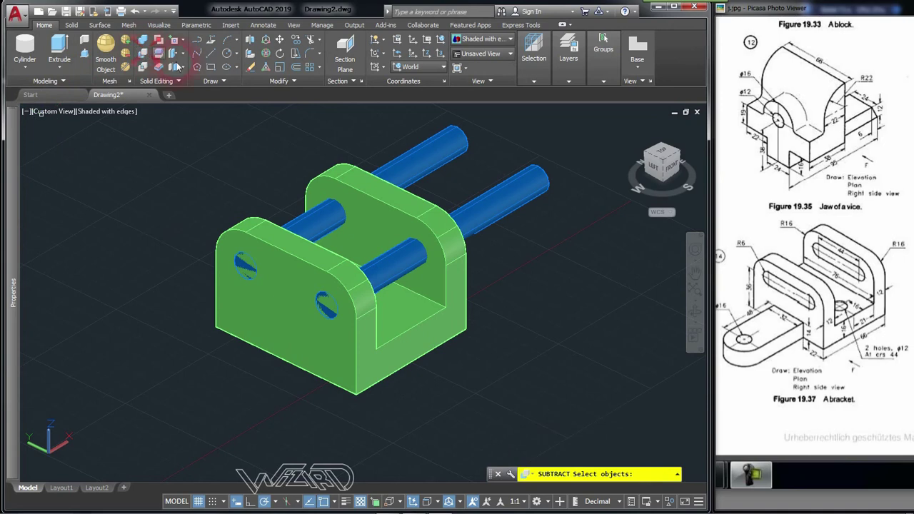
click(327, 174)
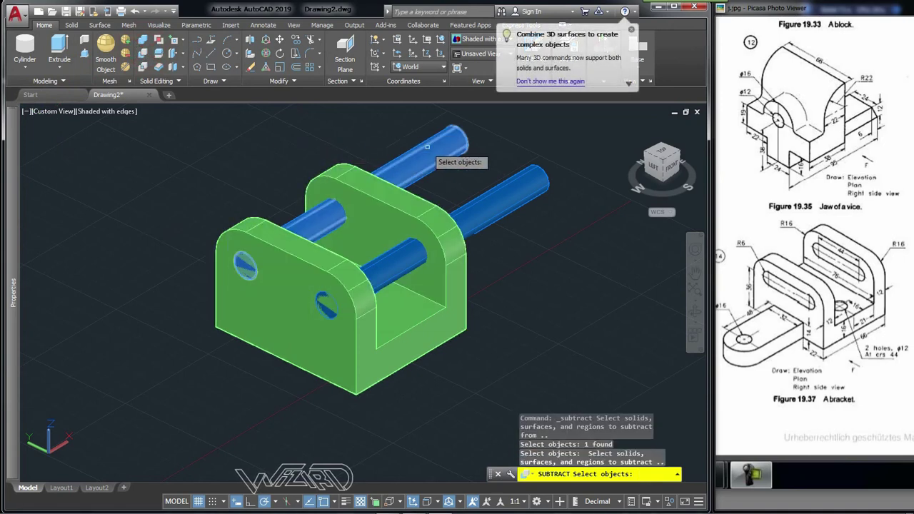
click(442, 142)
click(493, 197)
key(Return)
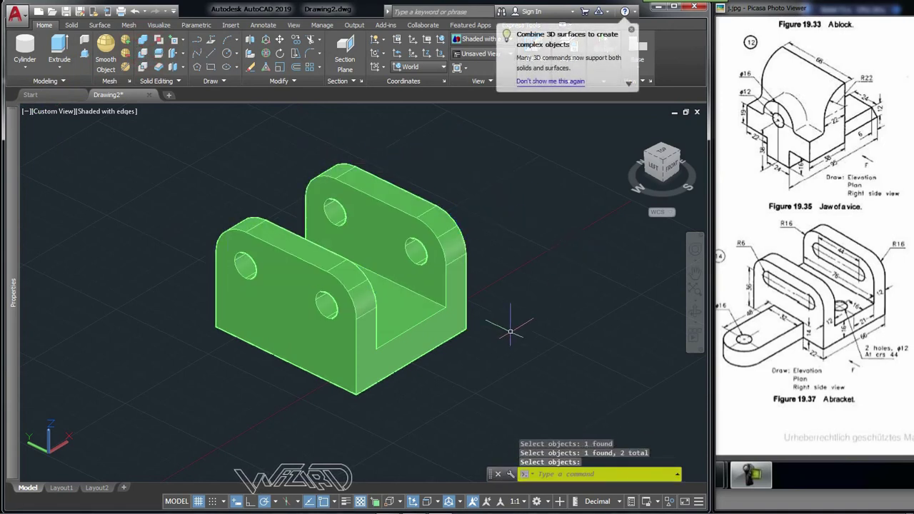
scroll(306, 307, up, 2)
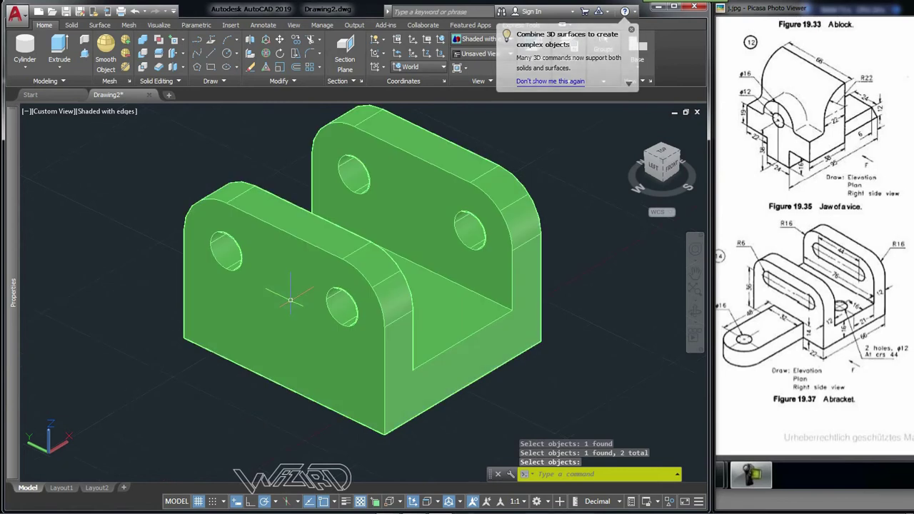
key(Return)
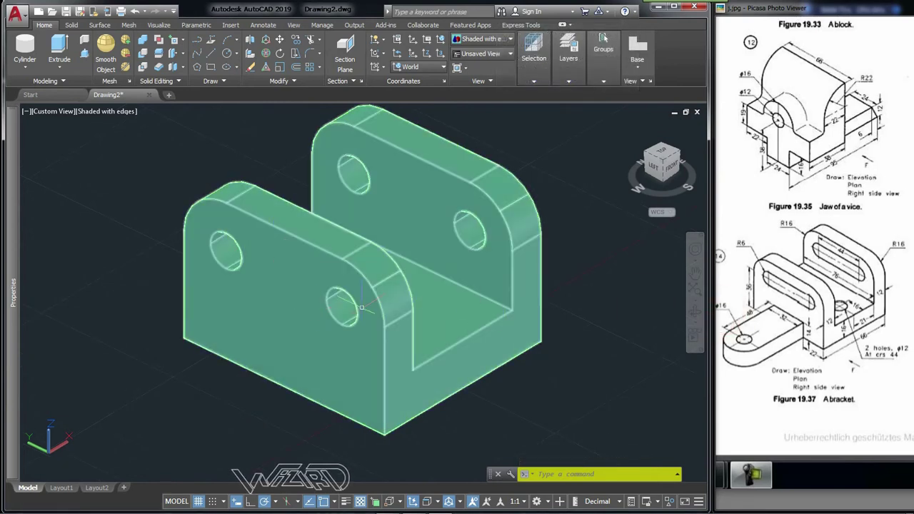
Draw a box spanning the hole pair, snapping its corners to hole quadrants
click(26, 67)
click(31, 90)
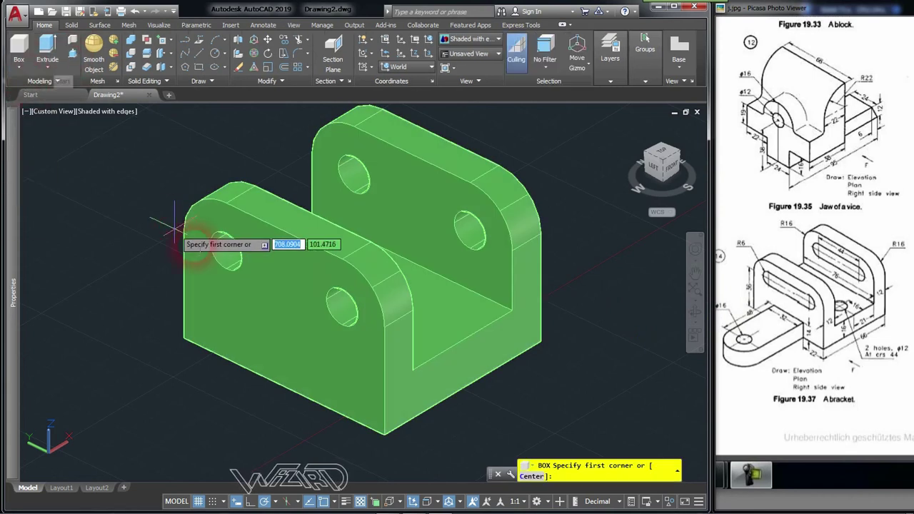
scroll(228, 243, up, 4)
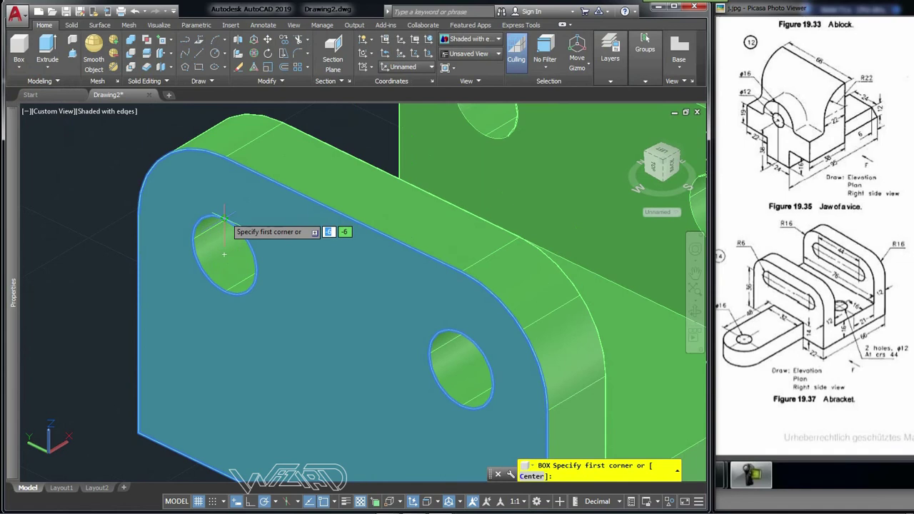
scroll(224, 214, down, 5)
click(128, 218)
mouse_move(464, 314)
shift+middle_down()
mouse_move(369, 257)
mouse_move(314, 261)
shift+middle_up()
scroll(315, 264, up, 3)
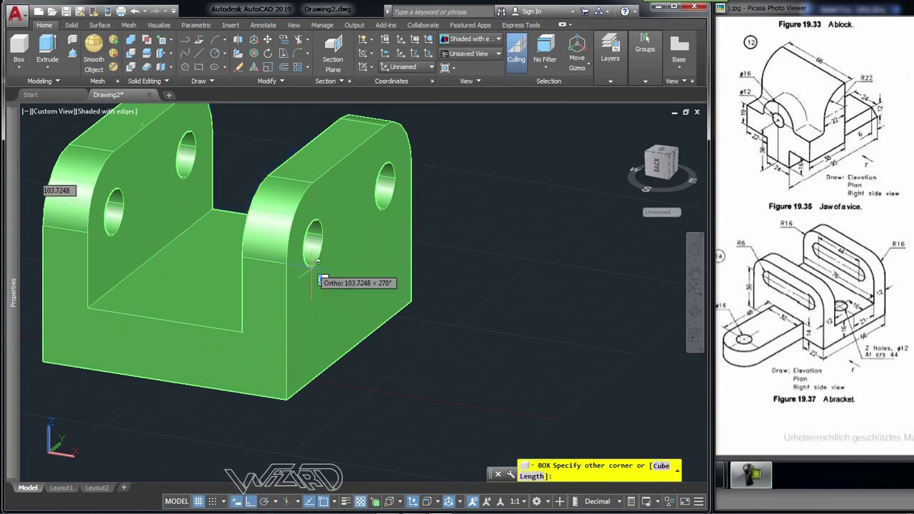
shift+right_click(315, 291)
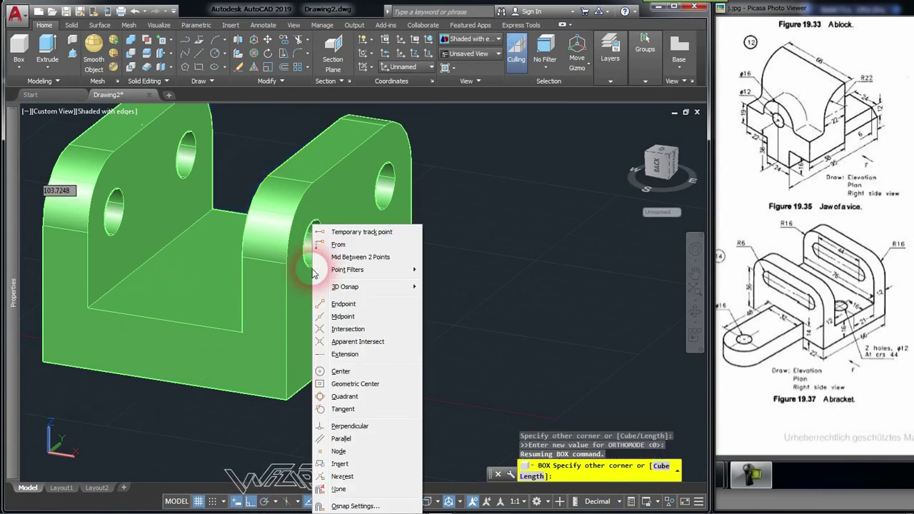
click(344, 396)
mouse_move(314, 258)
shift+middle_down()
mouse_move(194, 359)
mouse_move(332, 326)
mouse_move(285, 347)
shift+middle_up()
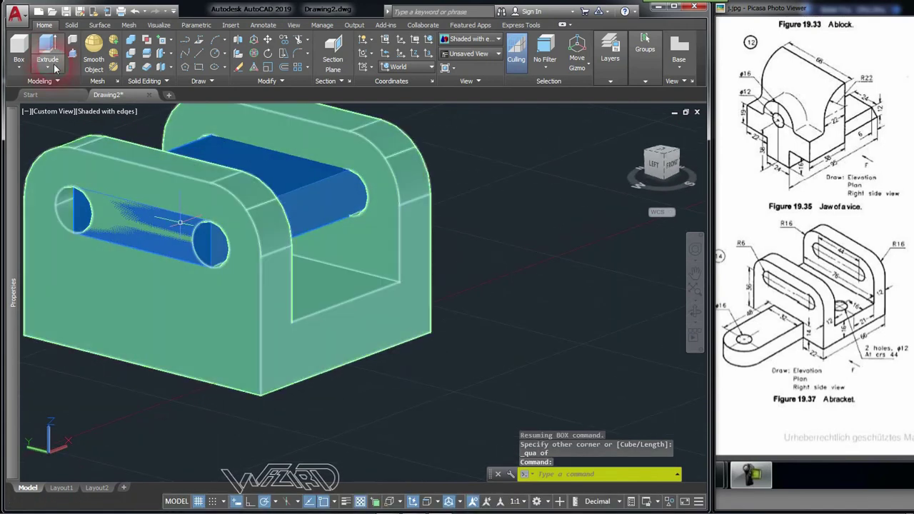
Subtract the box from the bracket to leave rounded slots
click(132, 57)
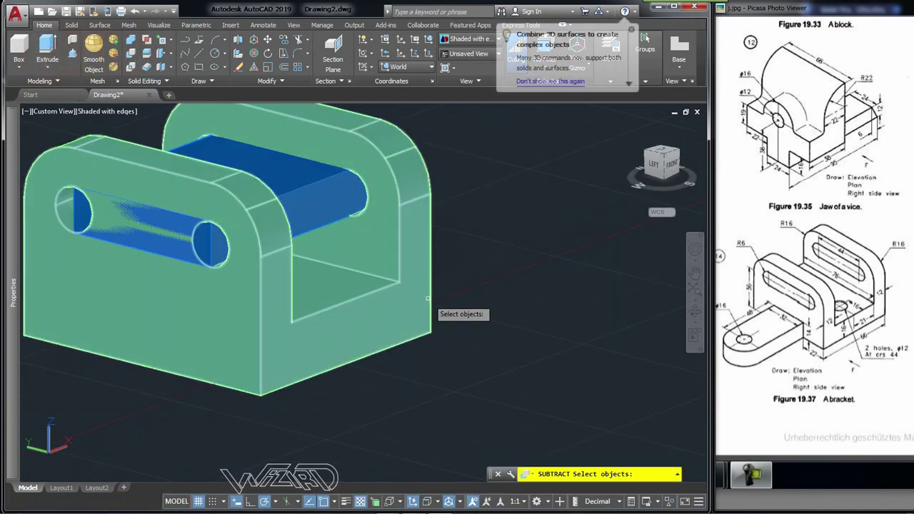
click(427, 298)
key(Return)
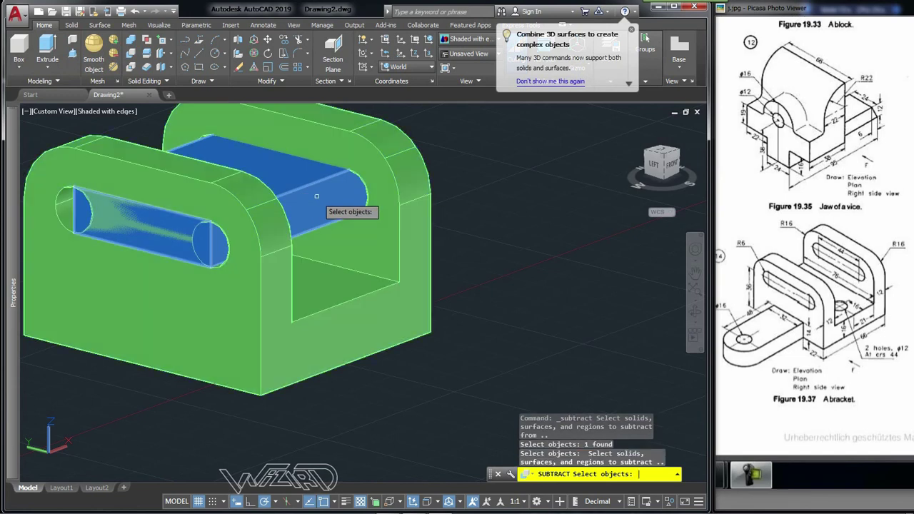
click(304, 204)
key(Return)
scroll(543, 302, down, 2)
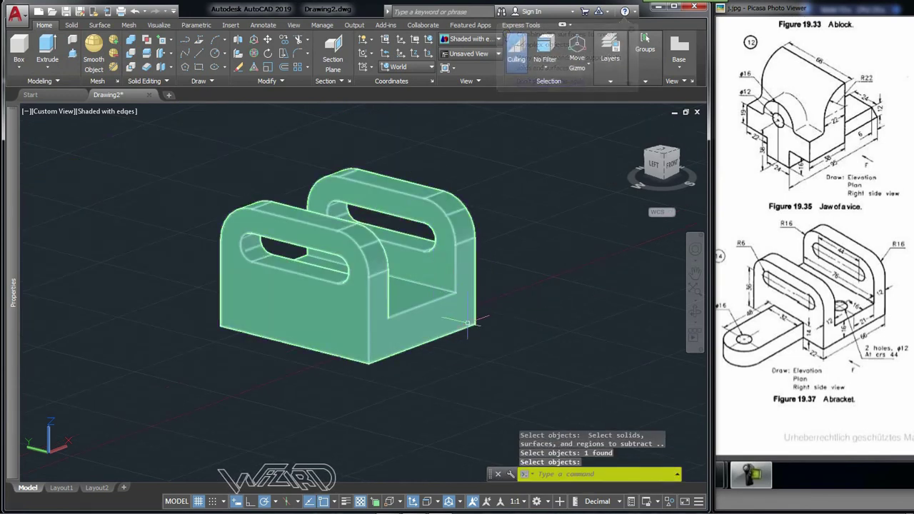
mouse_move(444, 328)
shift+middle_down()
mouse_move(455, 337)
mouse_move(645, 339)
shift+middle_up()
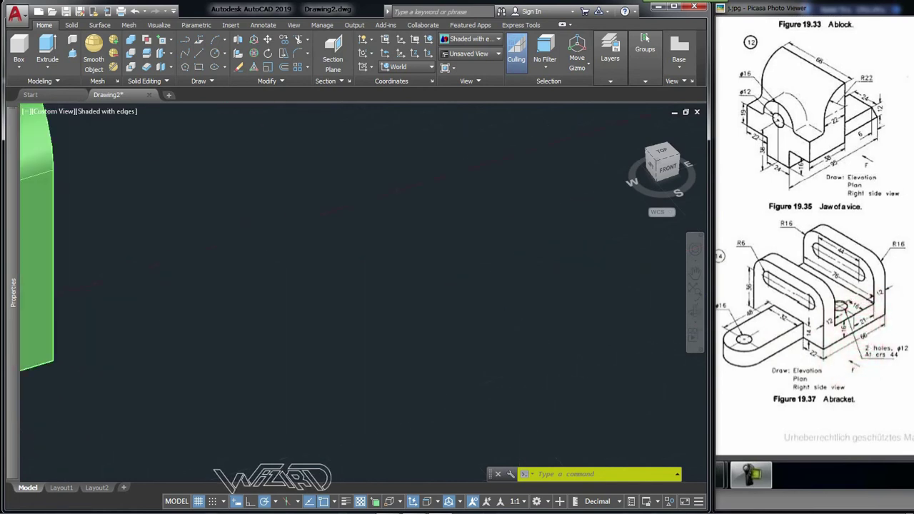
scroll(849, 318, up, 3)
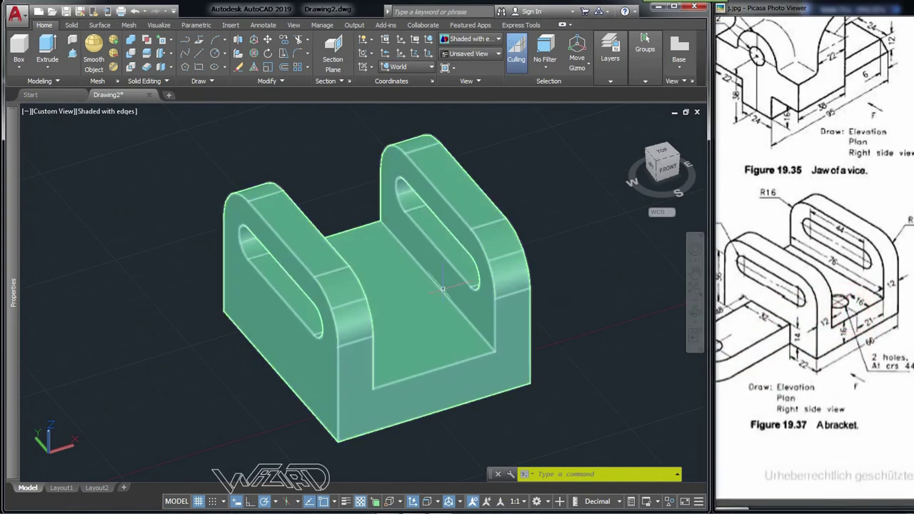
click(20, 66)
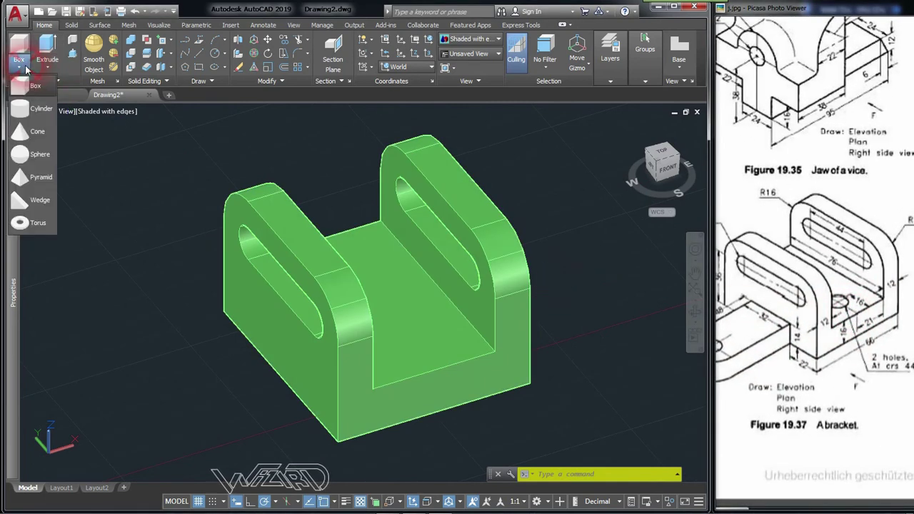
Start a cylinder and a distance measurement on the base, cancelling both
click(32, 112)
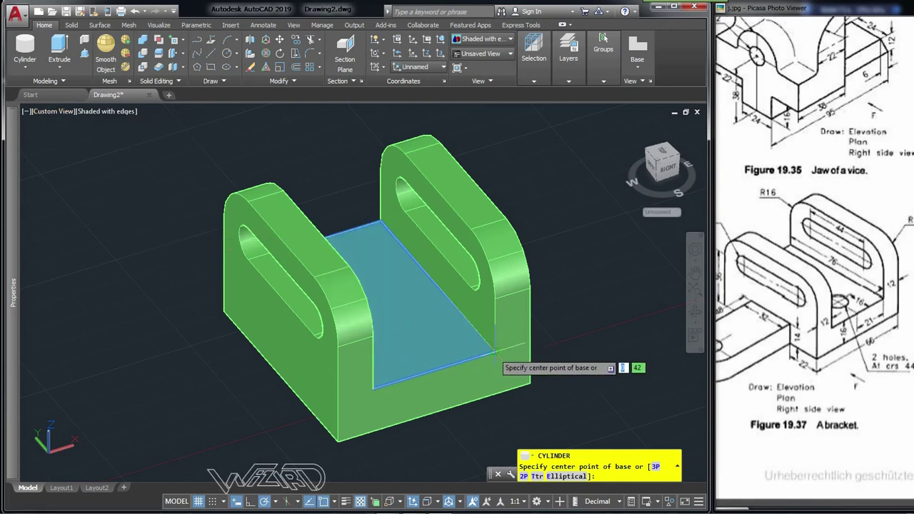
key(Escape)
text(di)
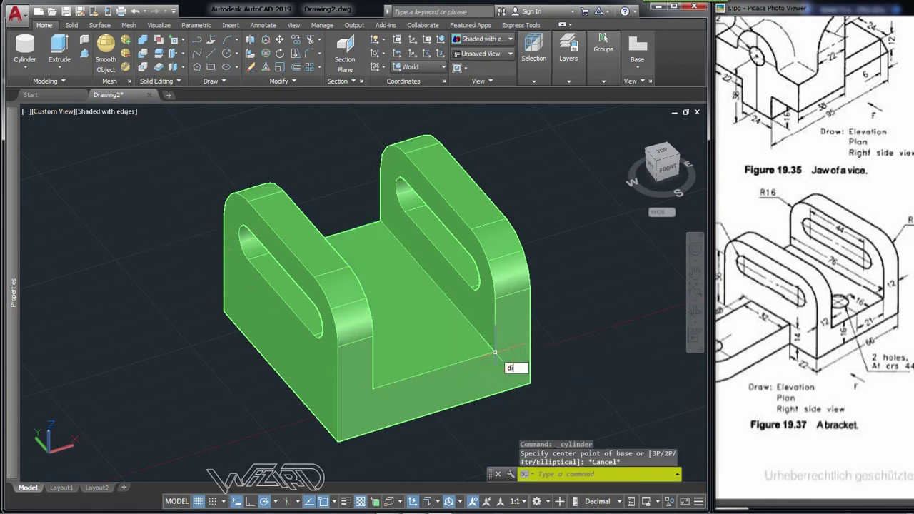
key(Return)
click(508, 366)
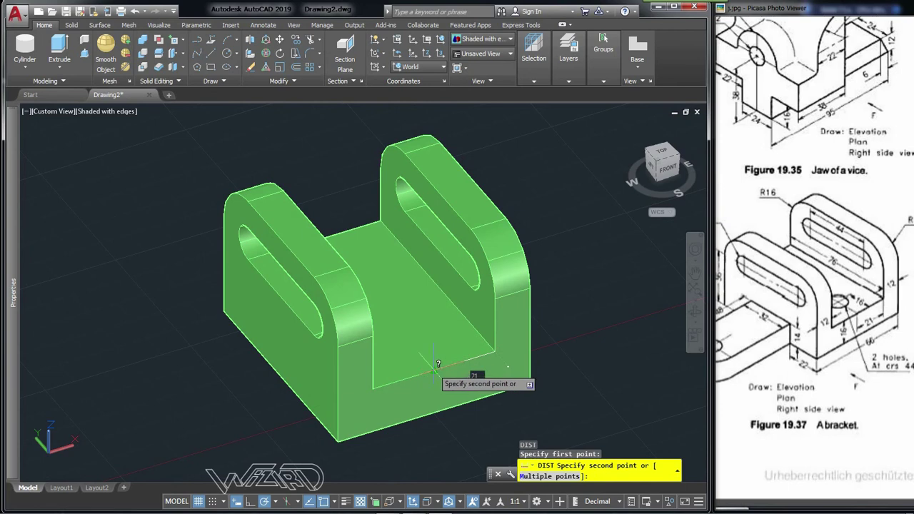
key(Escape)
Start a cylinder with its centre tracked 16 units along the base edge
click(25, 49)
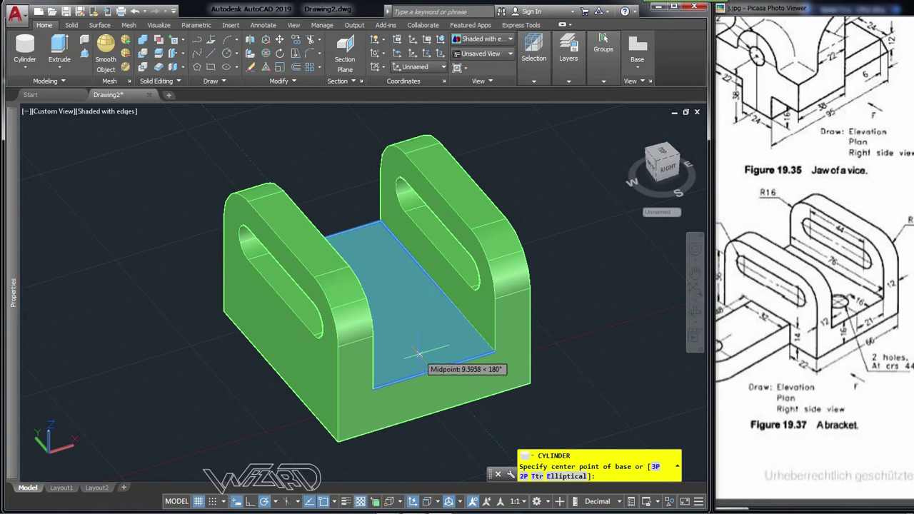
text(16)
key(Return)
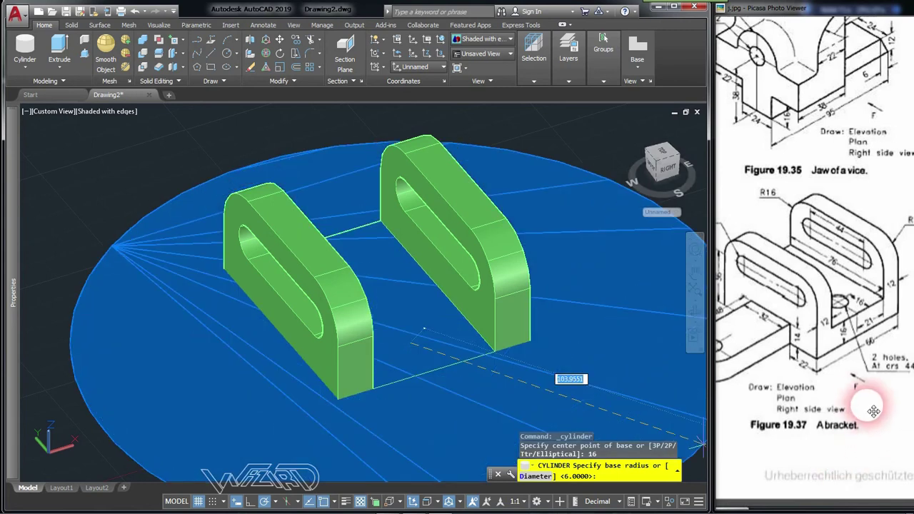
drag(877, 407, 887, 397)
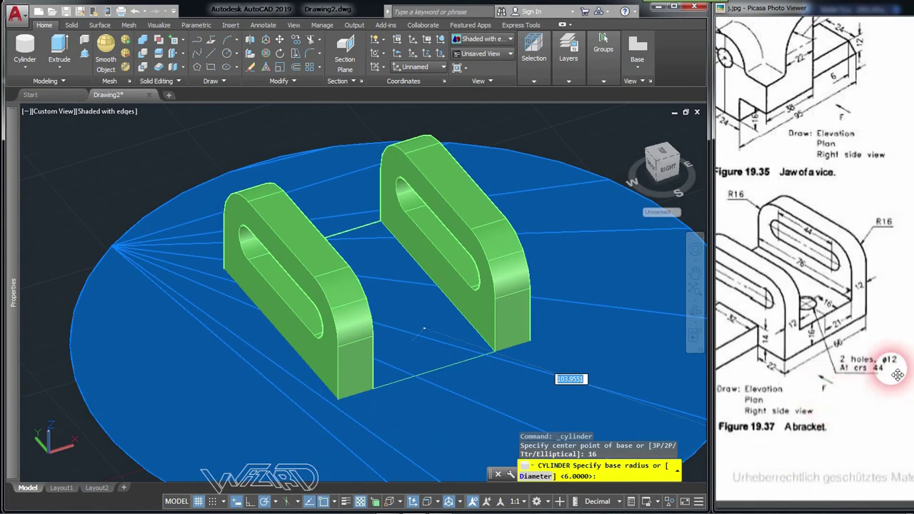
click(349, 8)
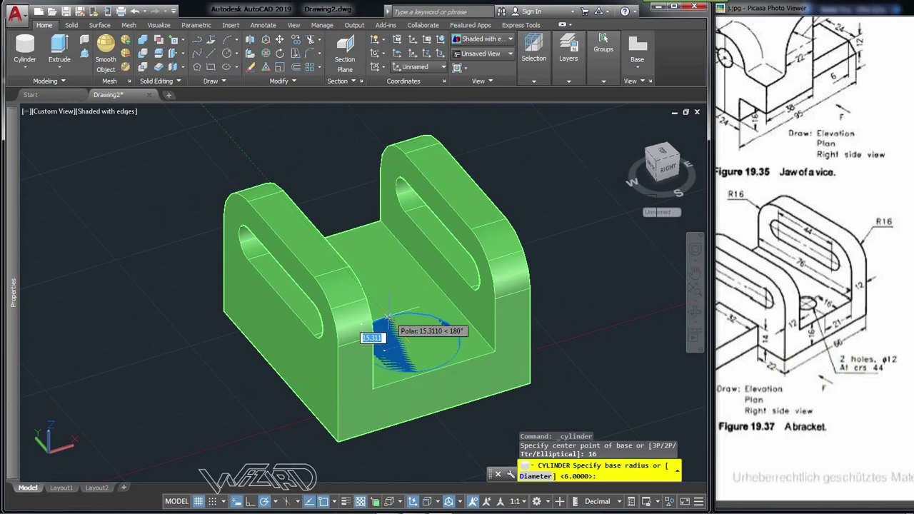
key(Return)
Give the cylinder radius 6 and accept the default -66 height running downward
shift+middle_drag(389, 318, 414, 259)
click(476, 384)
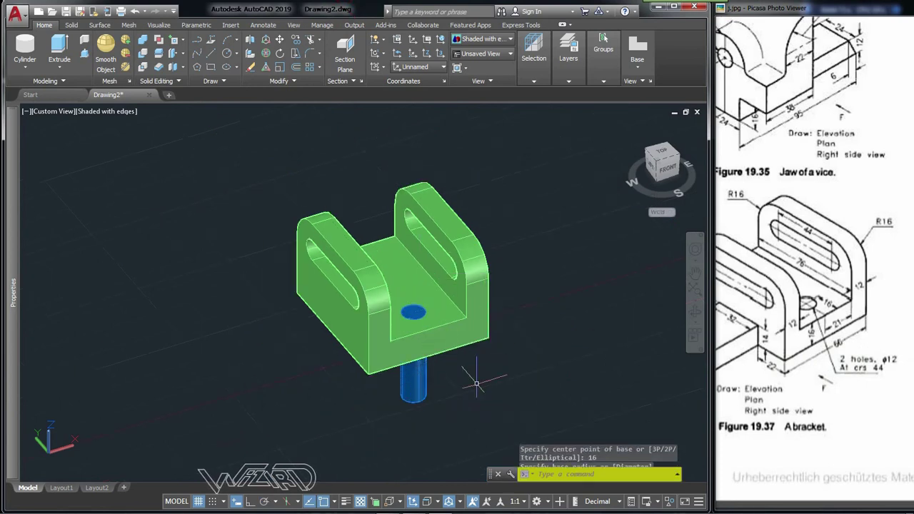
text(6)
key(Return)
shift+middle_drag(519, 345, 490, 363)
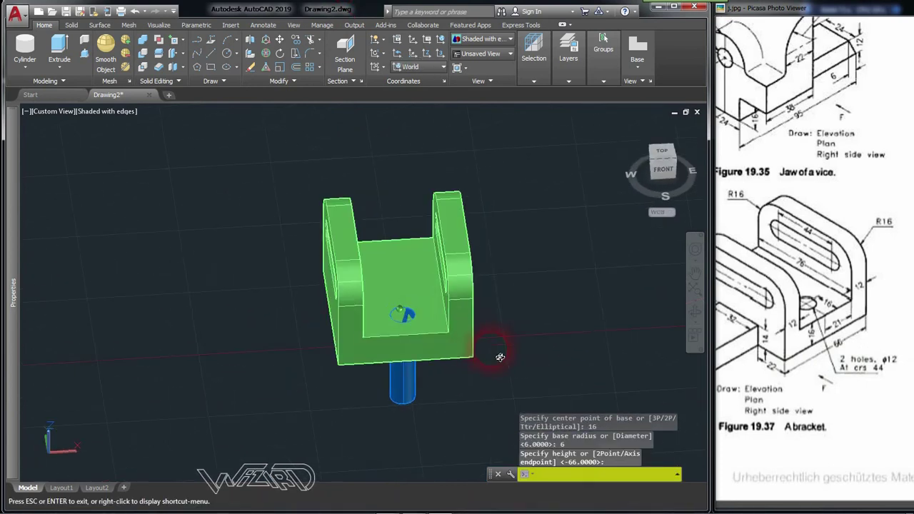
click(318, 205)
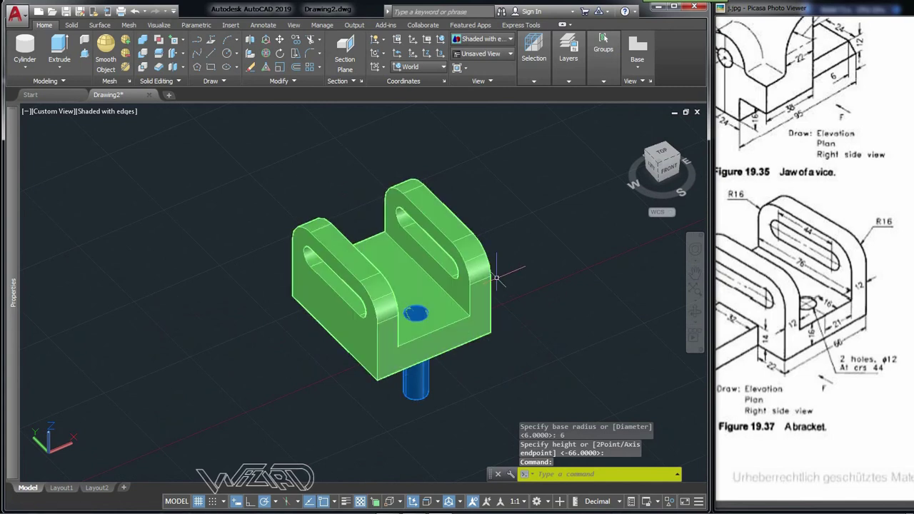
shift+middle_drag(516, 275, 422, 267)
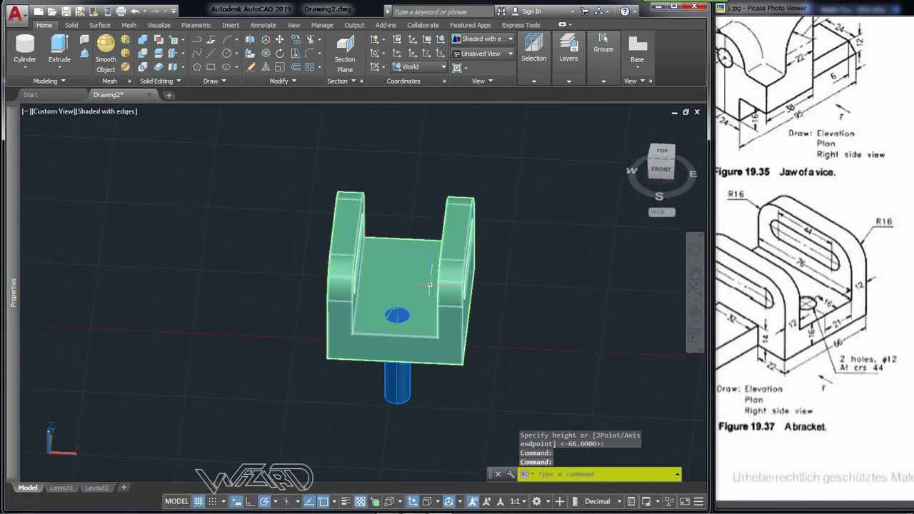
shift+middle_drag(391, 298, 445, 302)
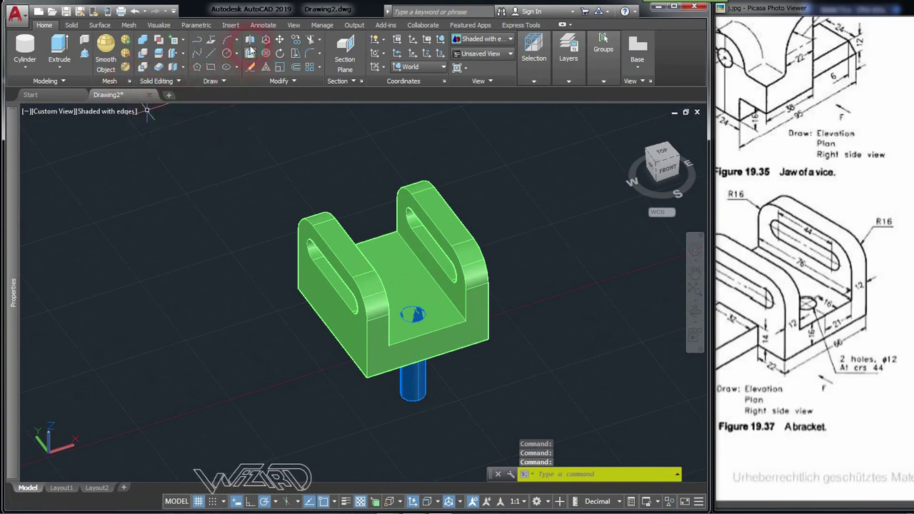
mouse_move(290, 312)
shift+middle_down()
mouse_move(306, 295)
mouse_move(441, 395)
shift+middle_up()
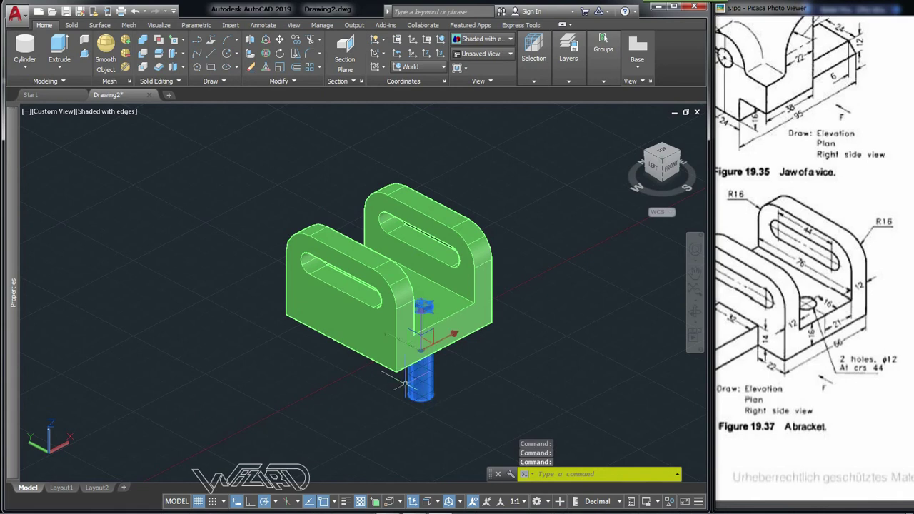
key(Escape)
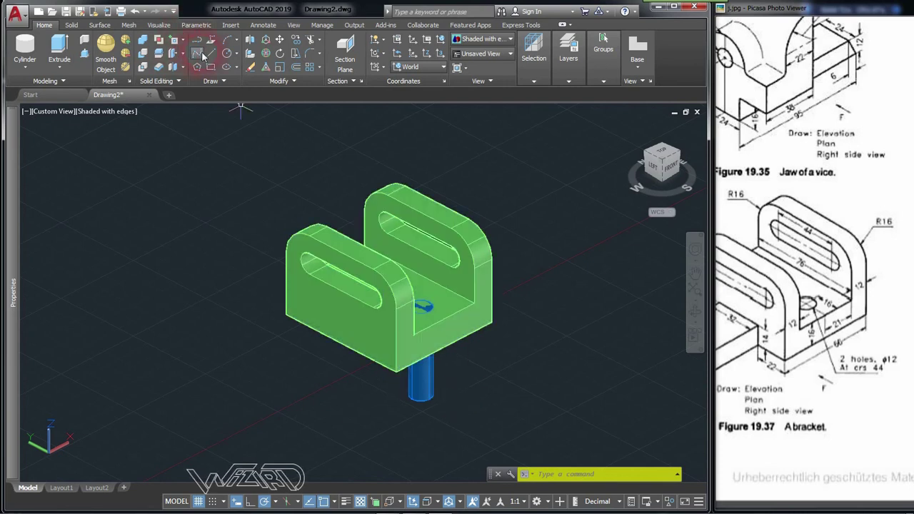
Mirror the base cylinder across a three-point plane with MIRROR3D, keeping the original
click(249, 42)
click(419, 378)
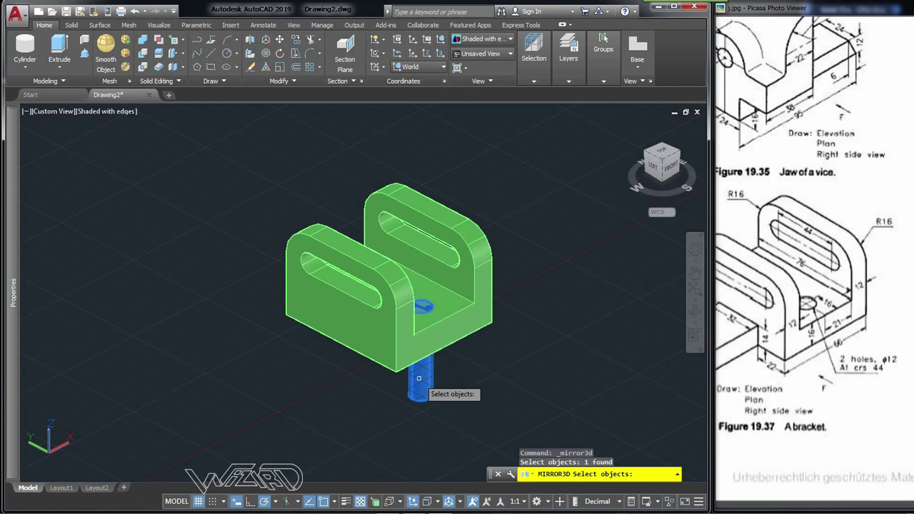
key(Return)
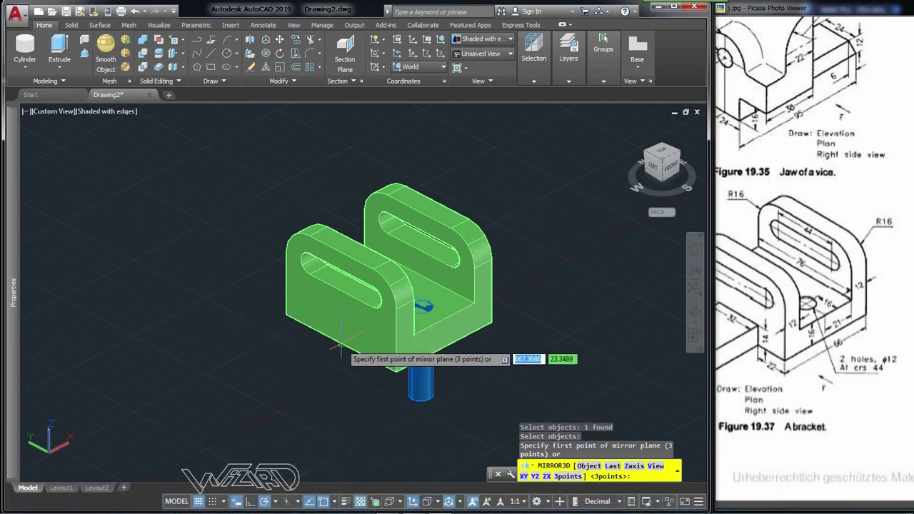
click(307, 350)
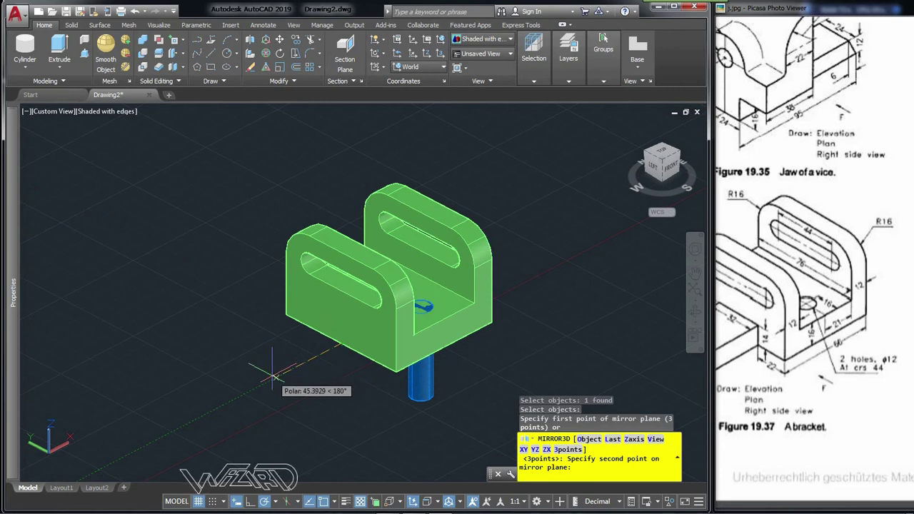
click(274, 375)
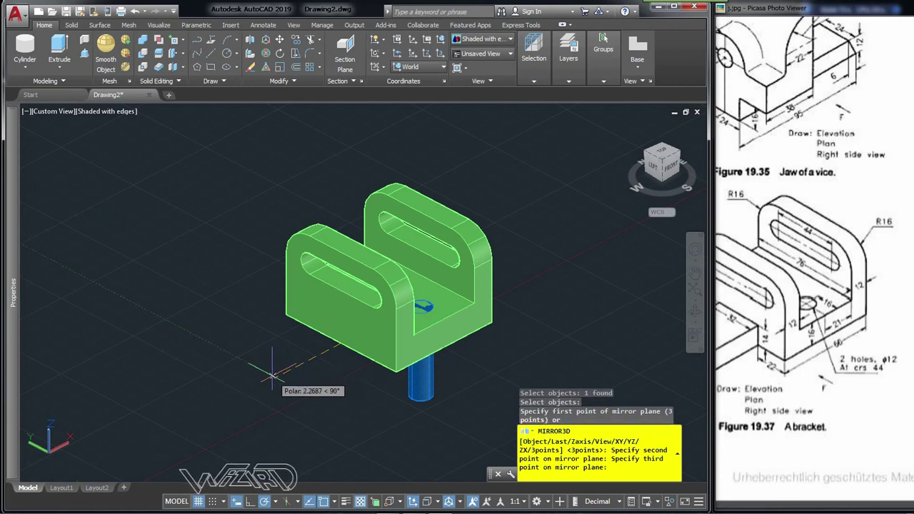
click(272, 211)
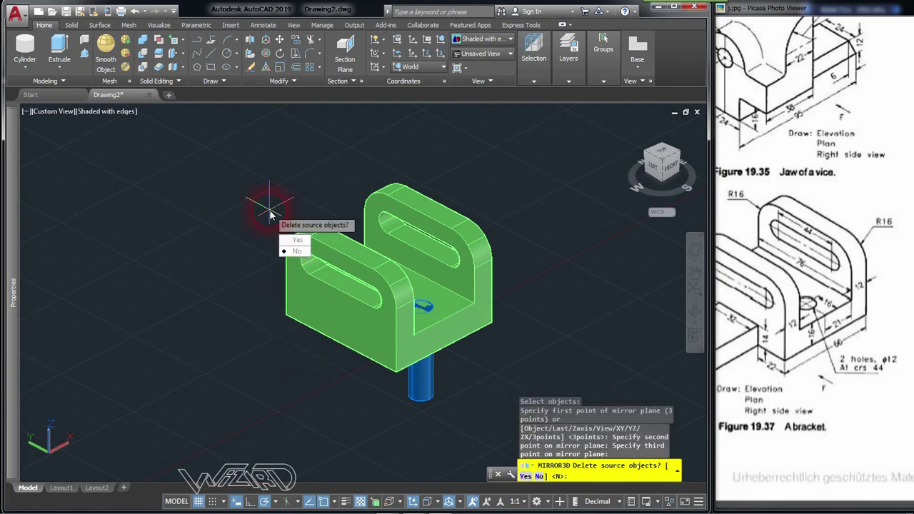
click(295, 252)
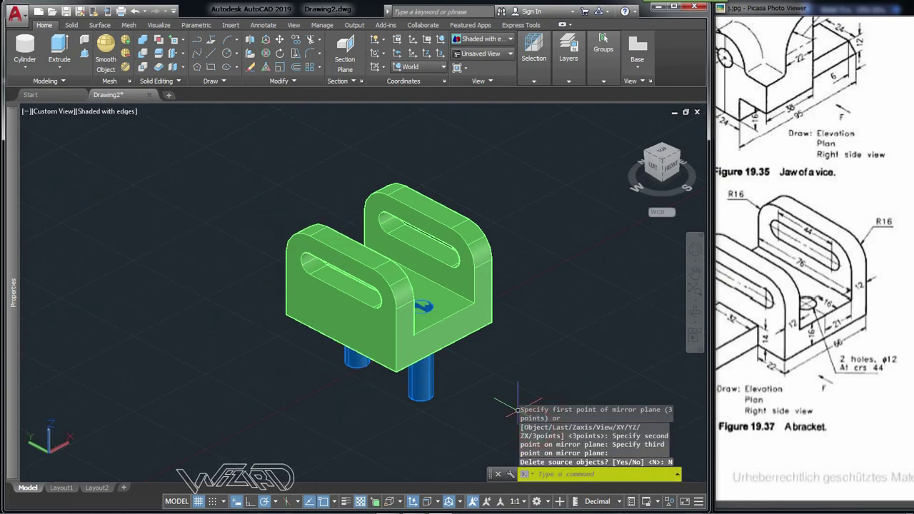
mouse_move(542, 357)
shift+middle_down()
mouse_move(474, 373)
mouse_move(490, 374)
mouse_move(510, 343)
shift+middle_up()
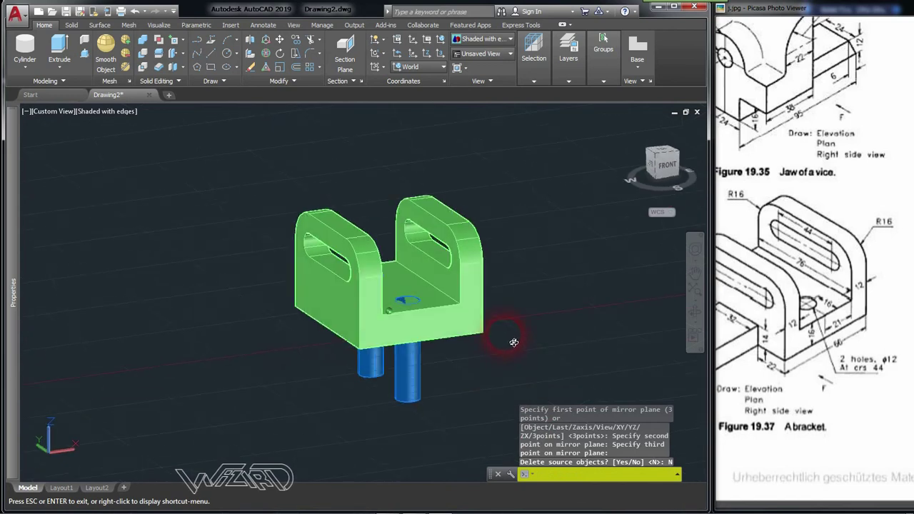
click(142, 53)
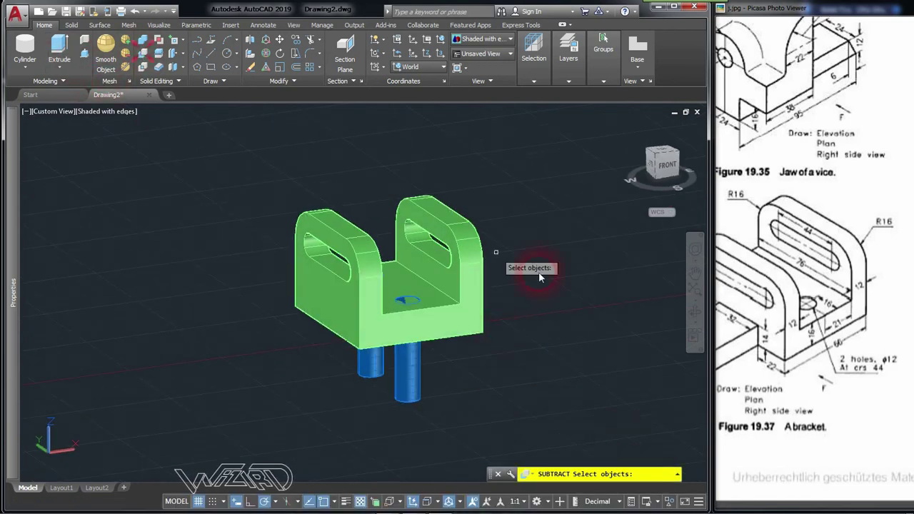
Subtract both cylinders from the bracket, leaving two holes in its base
click(472, 243)
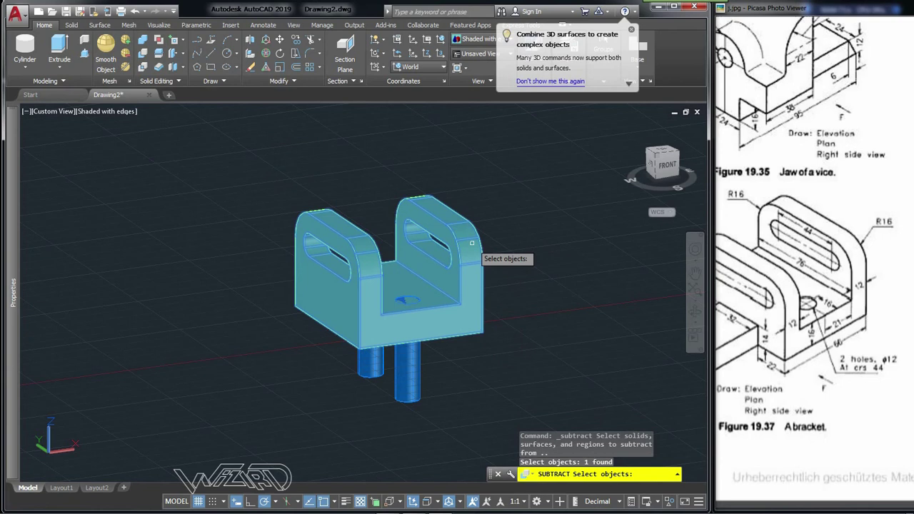
key(Return)
click(419, 374)
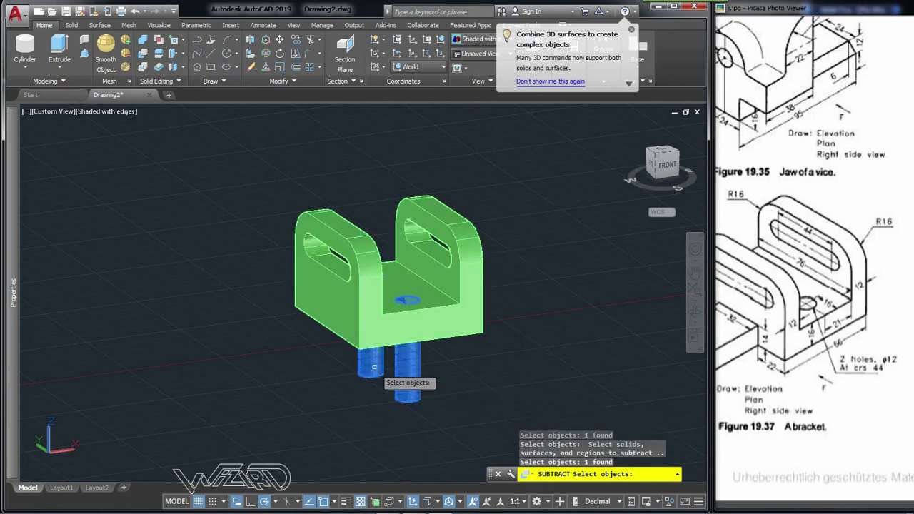
click(374, 366)
mouse_move(450, 385)
shift+middle_down()
mouse_move(363, 422)
mouse_move(497, 419)
mouse_move(467, 424)
mouse_move(476, 424)
shift+middle_up()
key(Return)
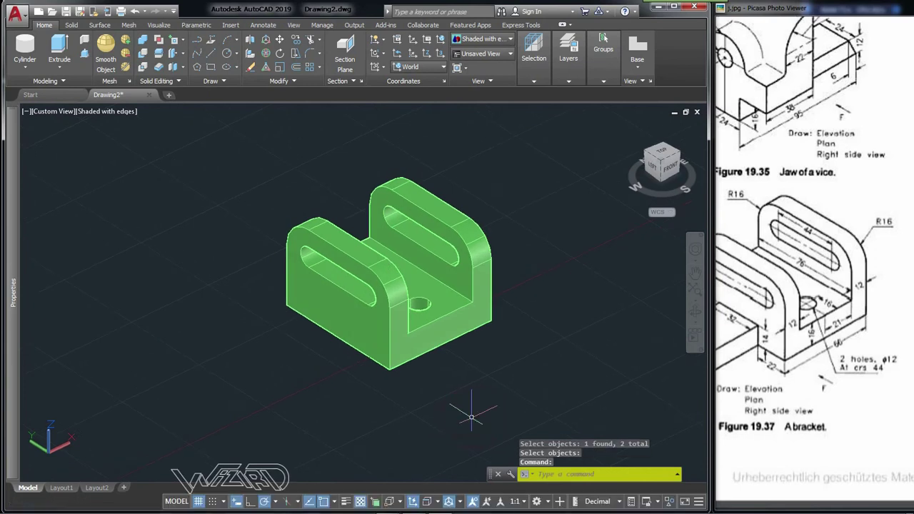
Zoom out and back in on the reference drawing in its viewer
click(807, 368)
scroll(806, 369, down, 2)
scroll(803, 353, down, 2)
scroll(803, 346, down, 2)
scroll(810, 343, down, 1)
scroll(834, 330, down, 2)
scroll(833, 330, up, 2)
scroll(771, 396, up, 2)
scroll(830, 353, up, 1)
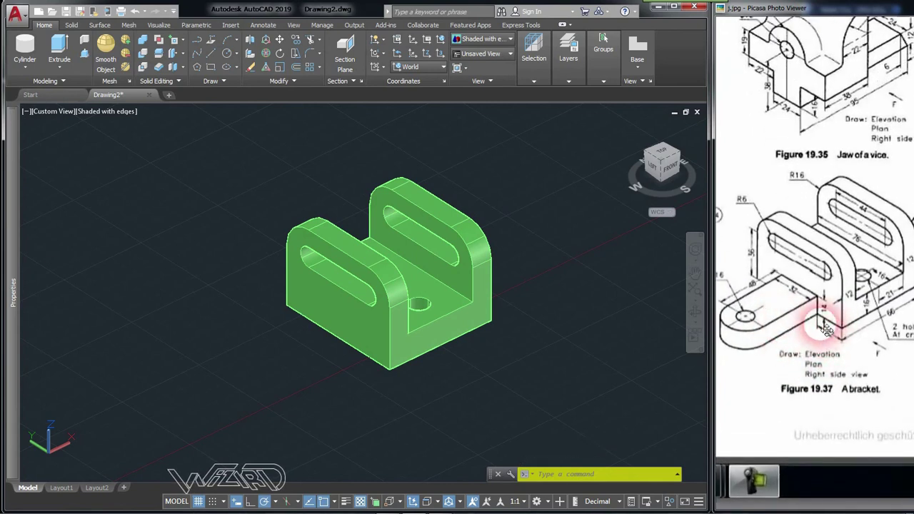
Start a box for the base lug, its first corner 22 units from the base corner
click(25, 62)
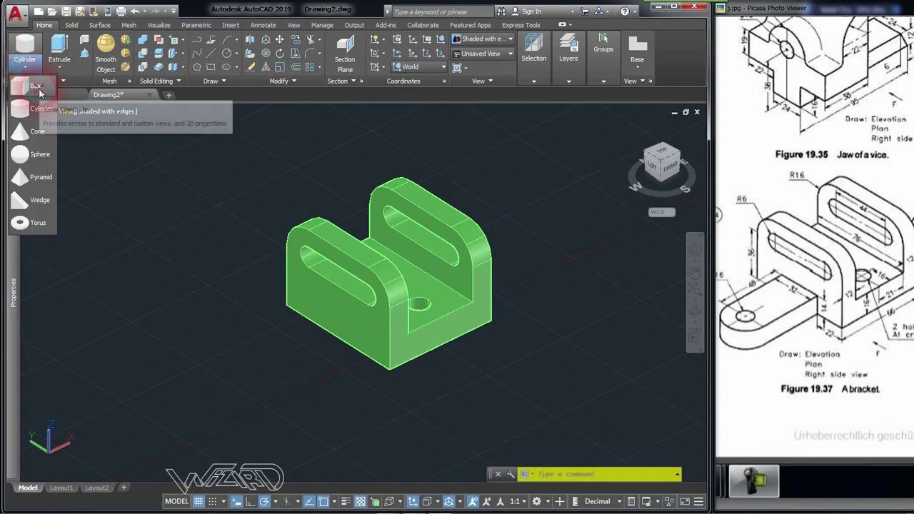
click(38, 88)
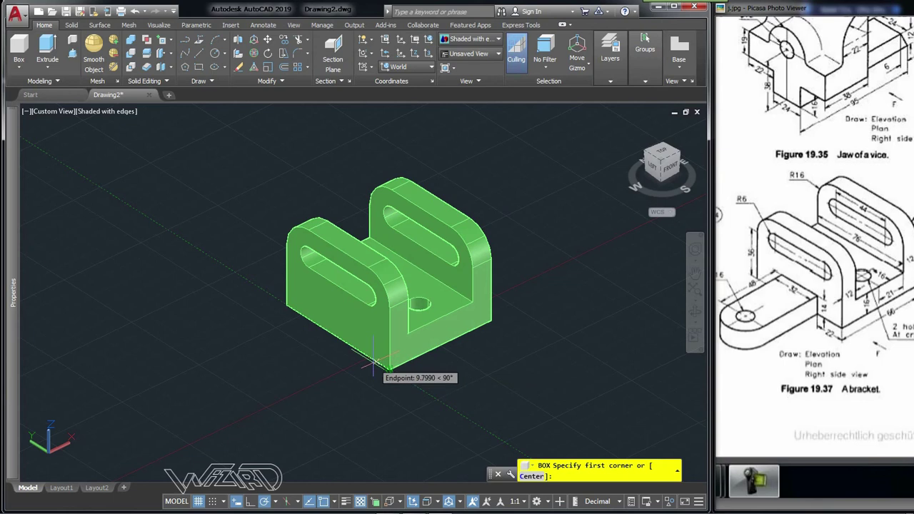
text(22)
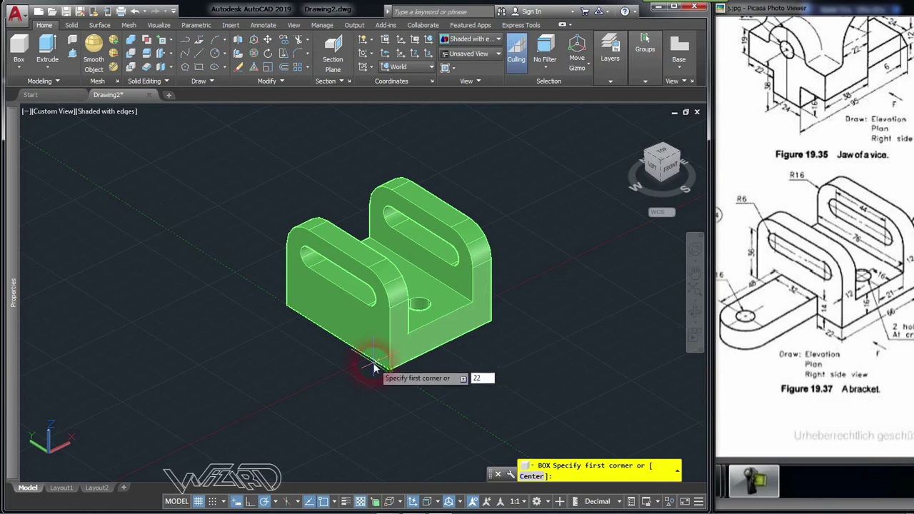
key(Return)
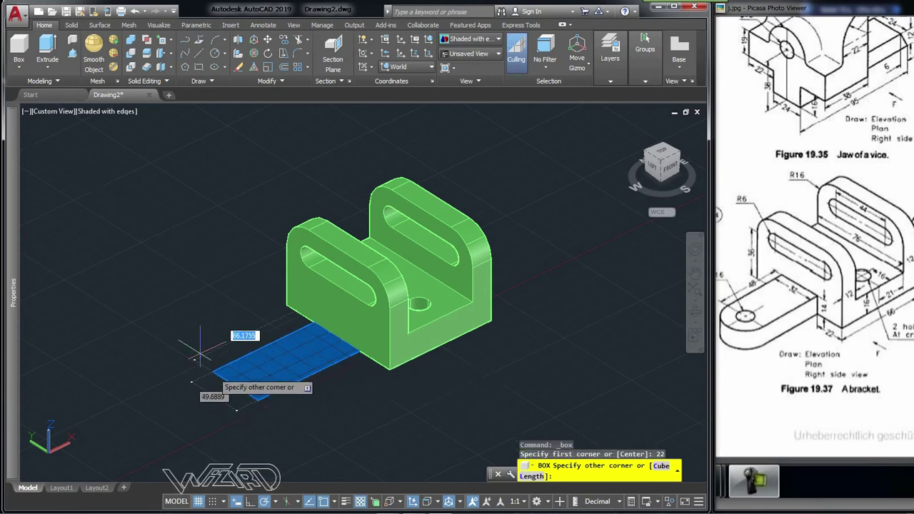
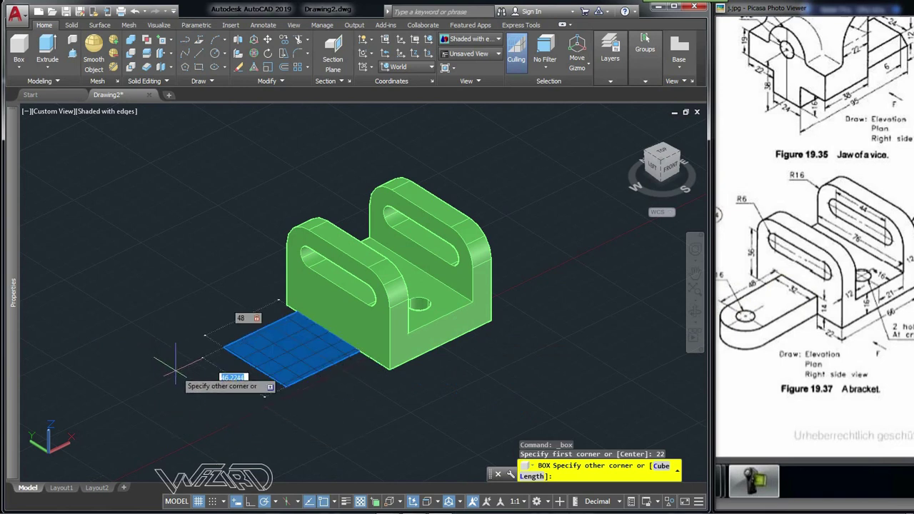
Finish the box with width 32 and height 14
key(Return)
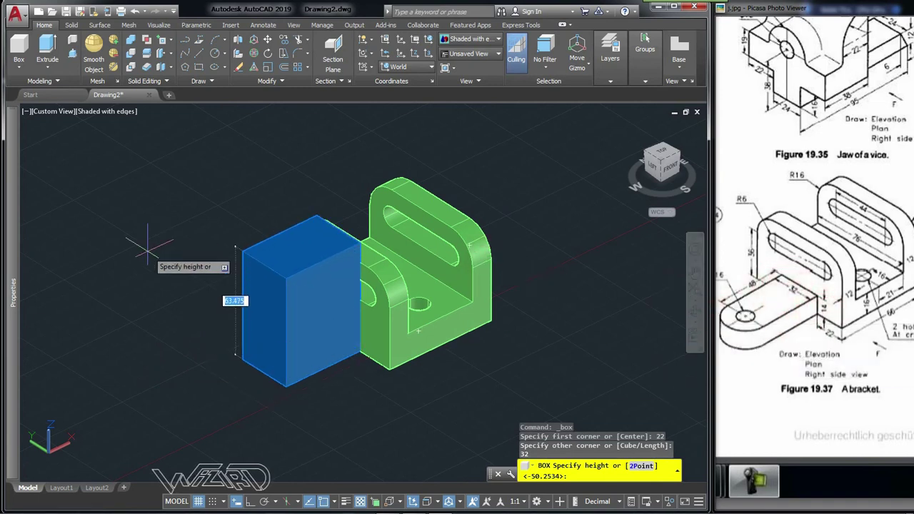
text(14)
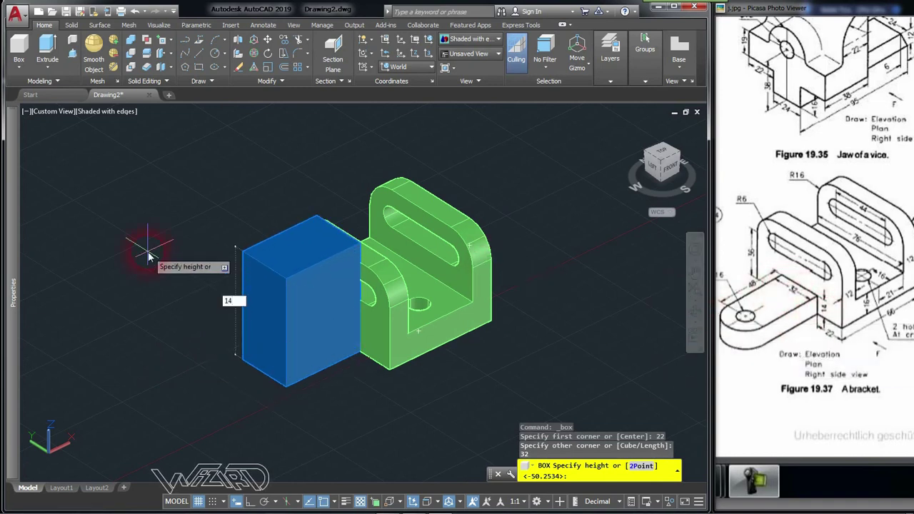
key(Return)
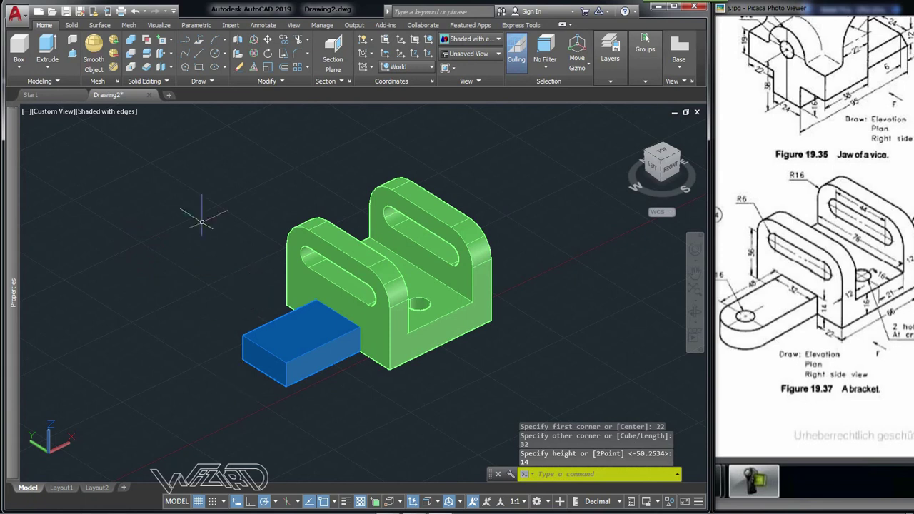
Add a cylinder of radius 6 and height 14 at the box's outer end
click(22, 65)
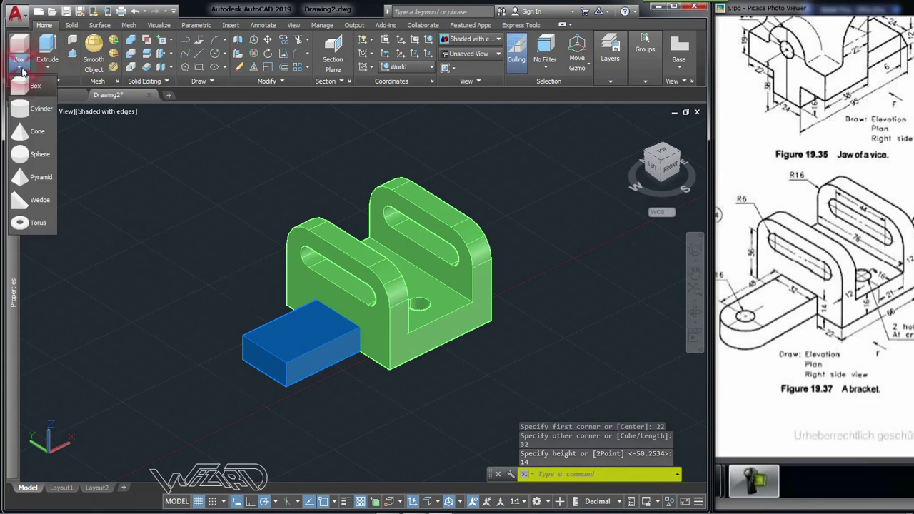
click(30, 106)
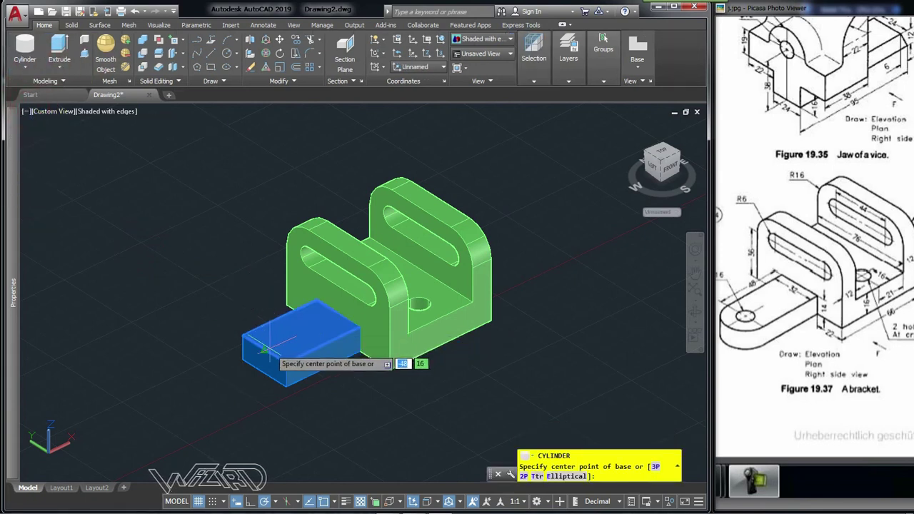
click(270, 340)
click(237, 330)
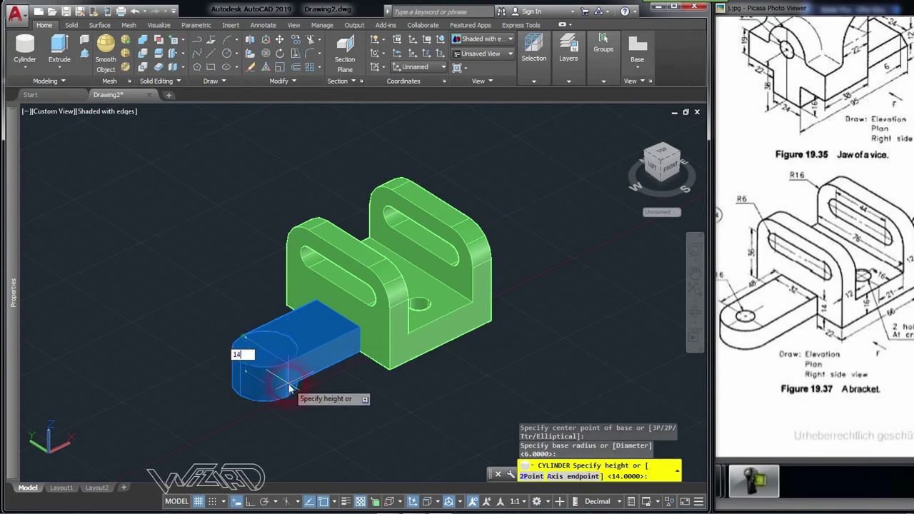
key(Return)
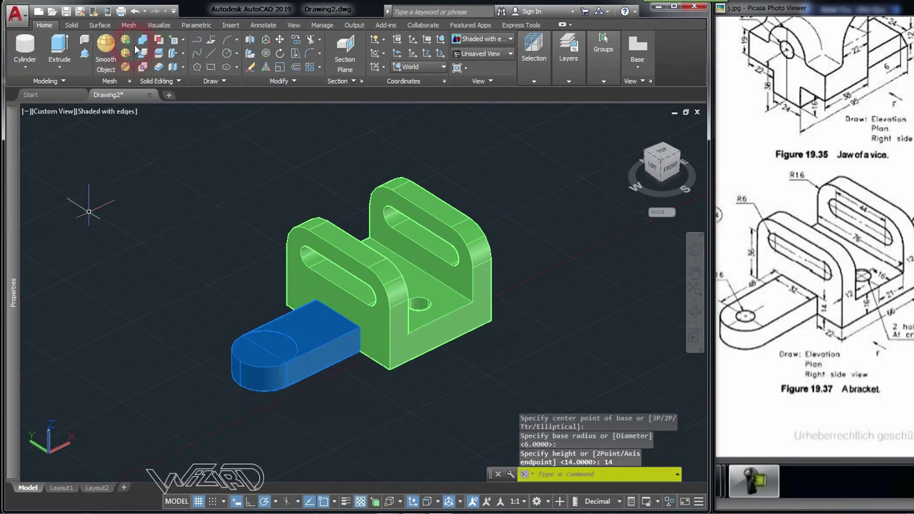
click(143, 43)
click(284, 335)
Union the blue box and cylinder into a single lug solid
click(261, 369)
key(Return)
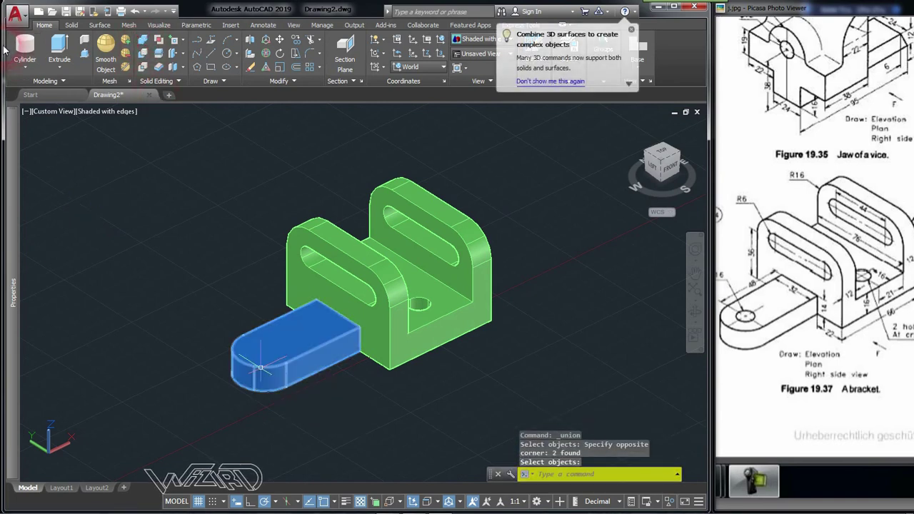
click(25, 64)
click(41, 111)
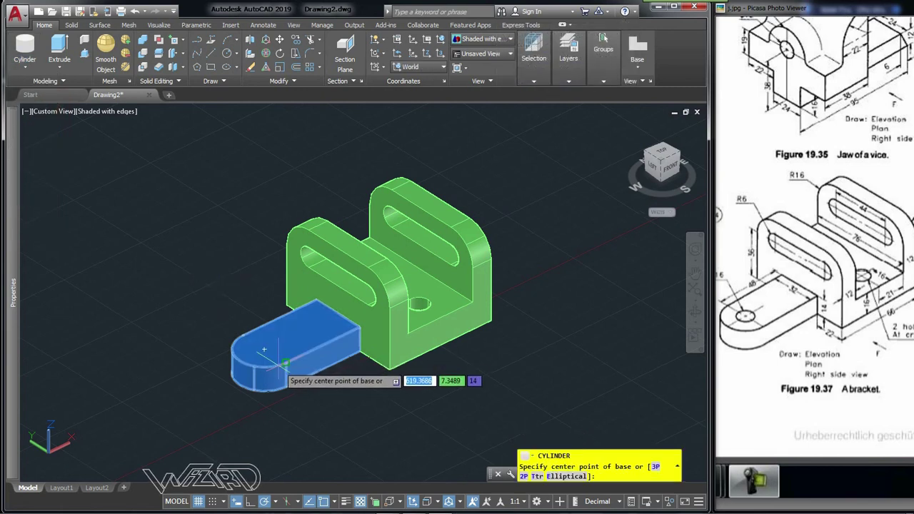
key(Escape)
mouse_move(278, 364)
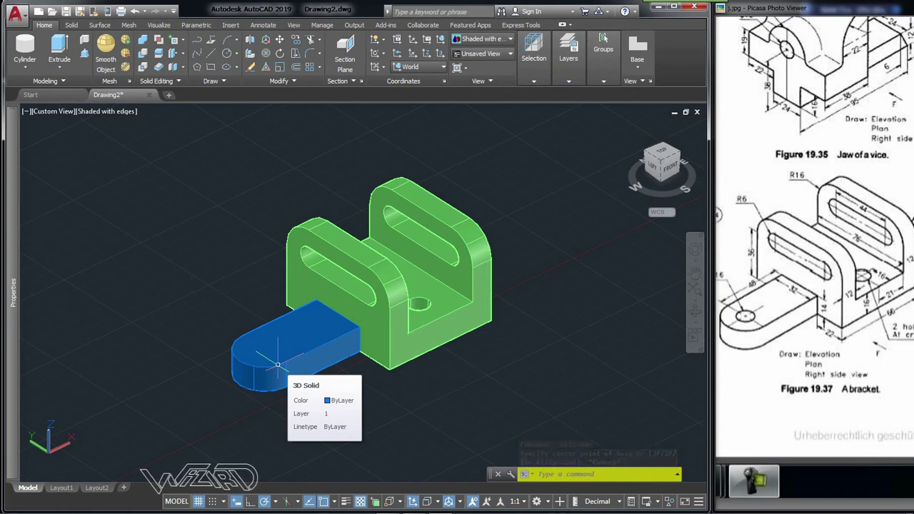
Draw a radius-8 circle centred on the lug's rounded end
text(c)
key(Return)
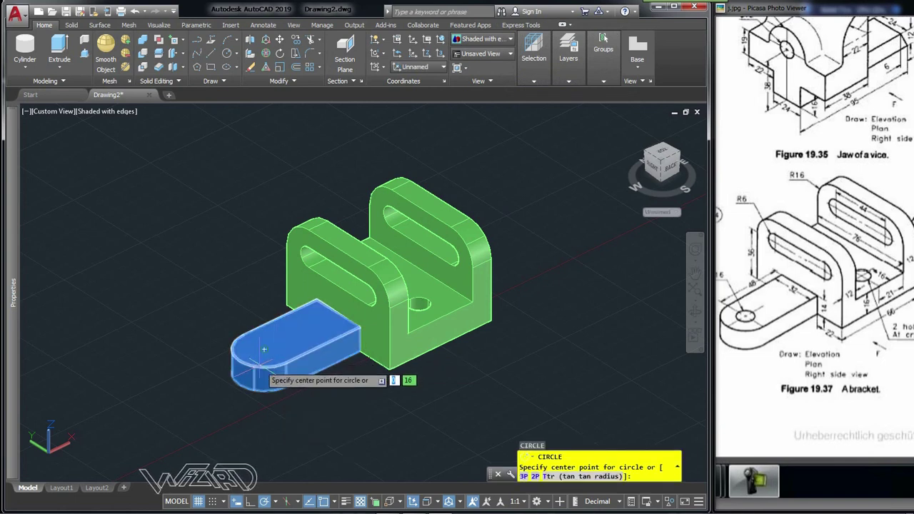
click(267, 334)
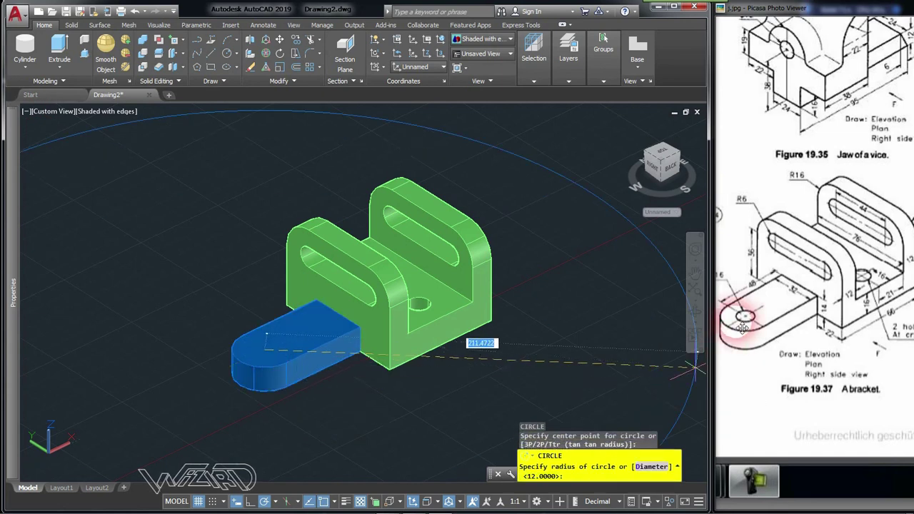
click(736, 325)
scroll(811, 339, up, 2)
click(432, 317)
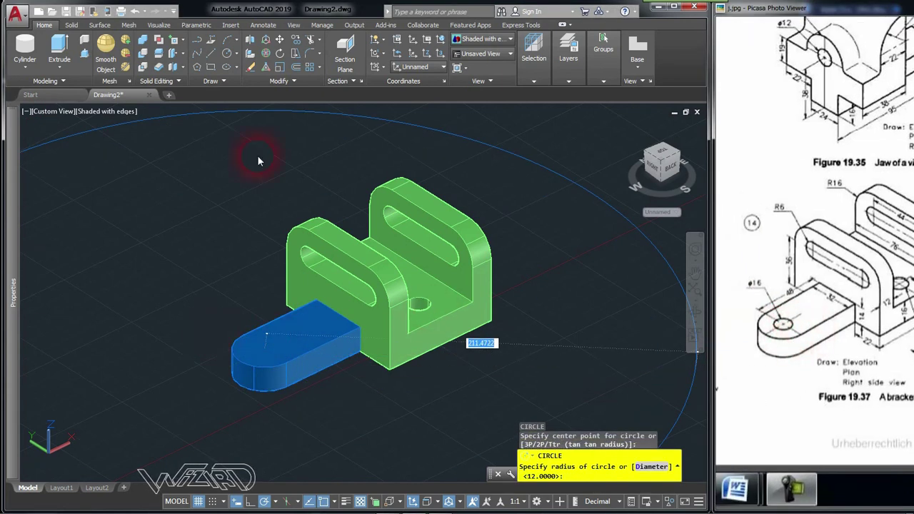
click(328, 15)
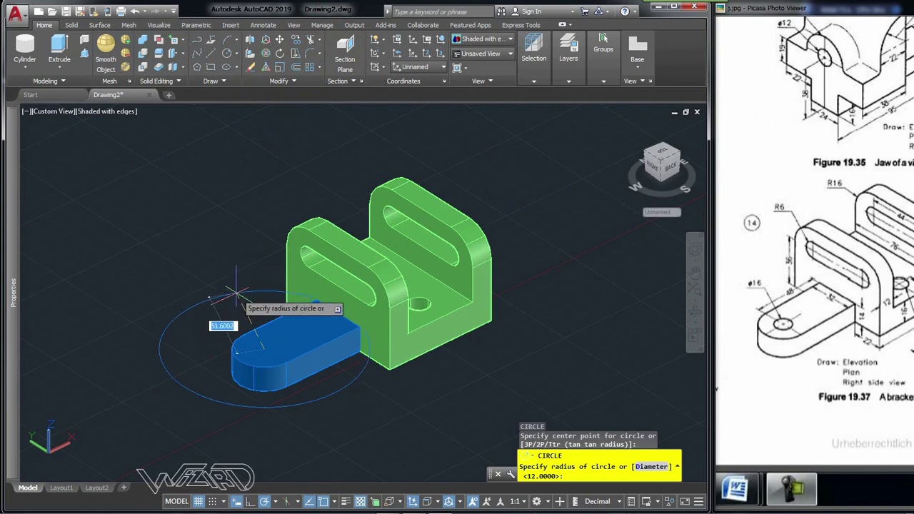
text(8)
key(Return)
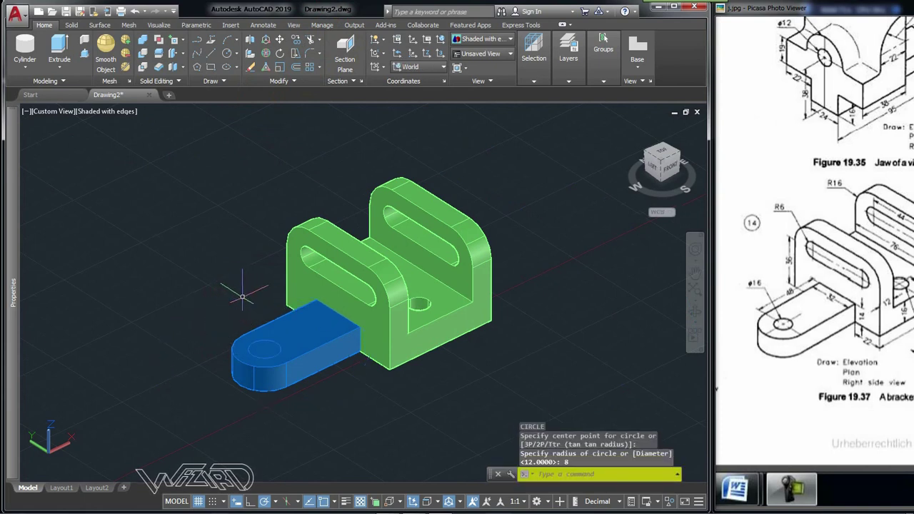
Presspull the circle down through the lug to cut the hole
click(84, 55)
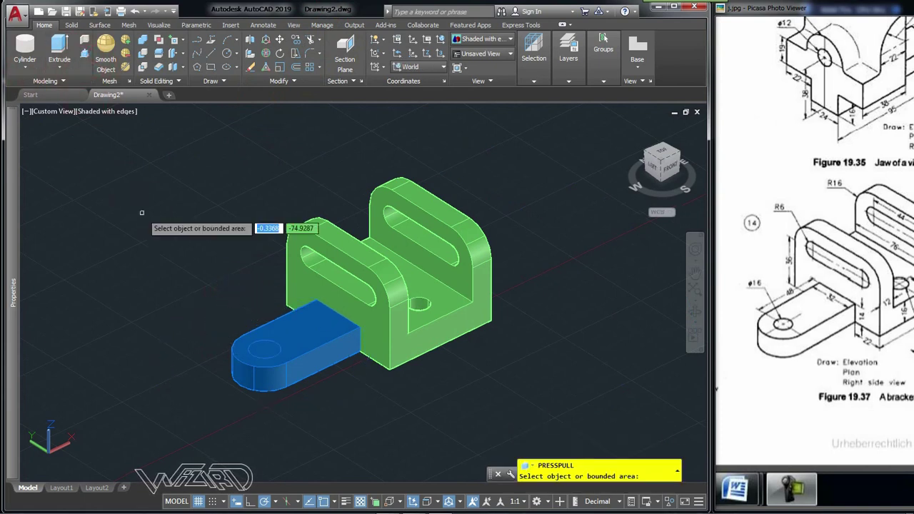
click(259, 348)
click(265, 434)
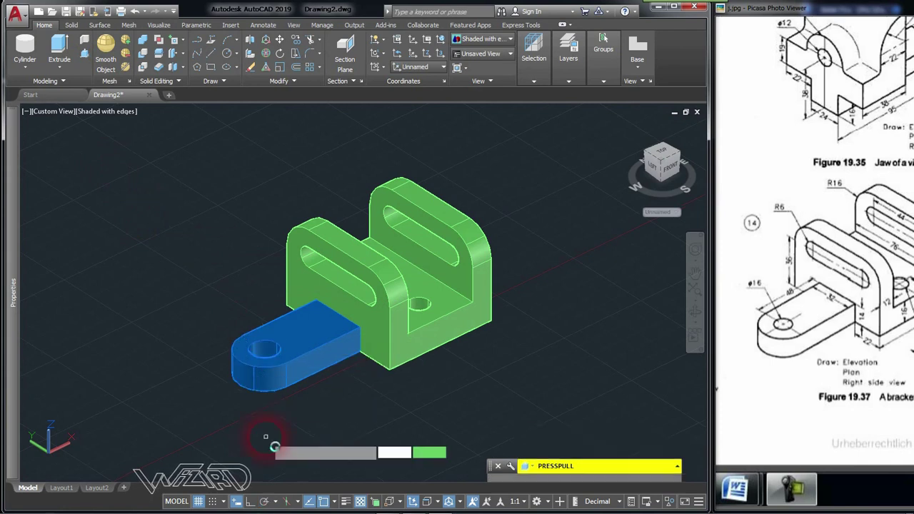
key(Return)
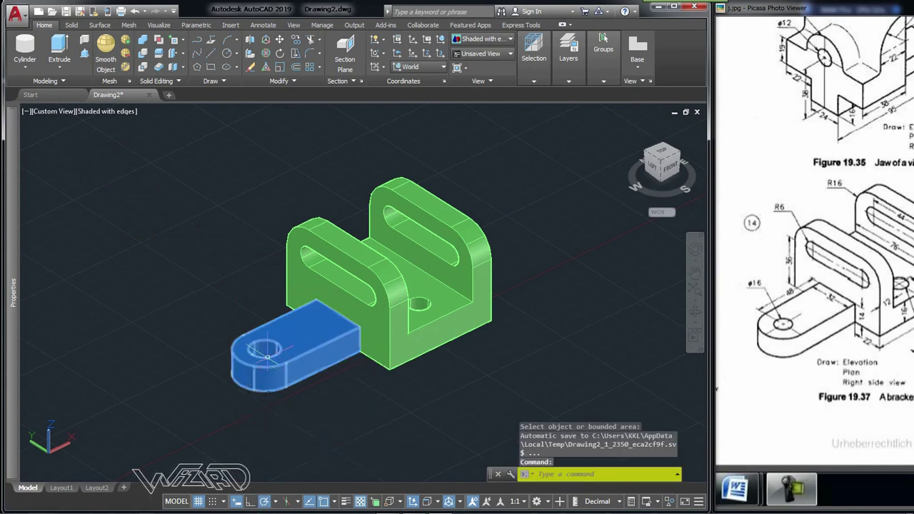
click(267, 355)
key(Escape)
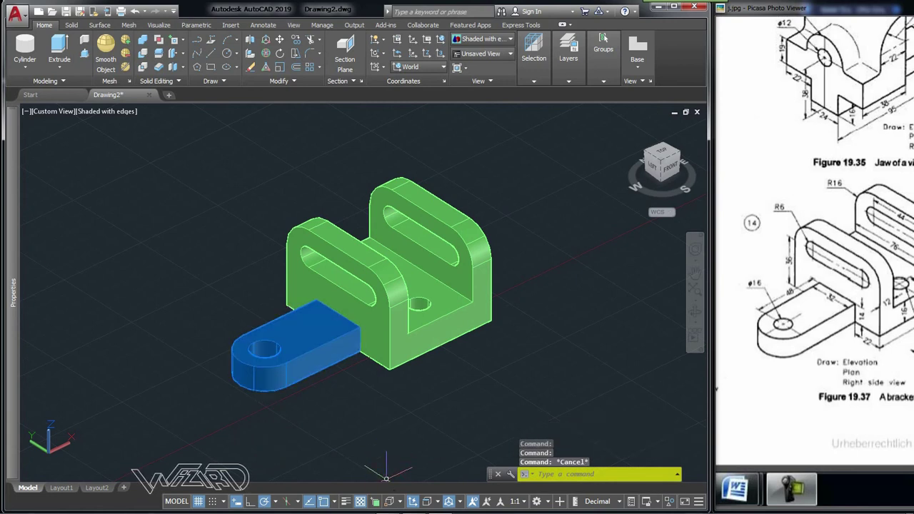
click(375, 501)
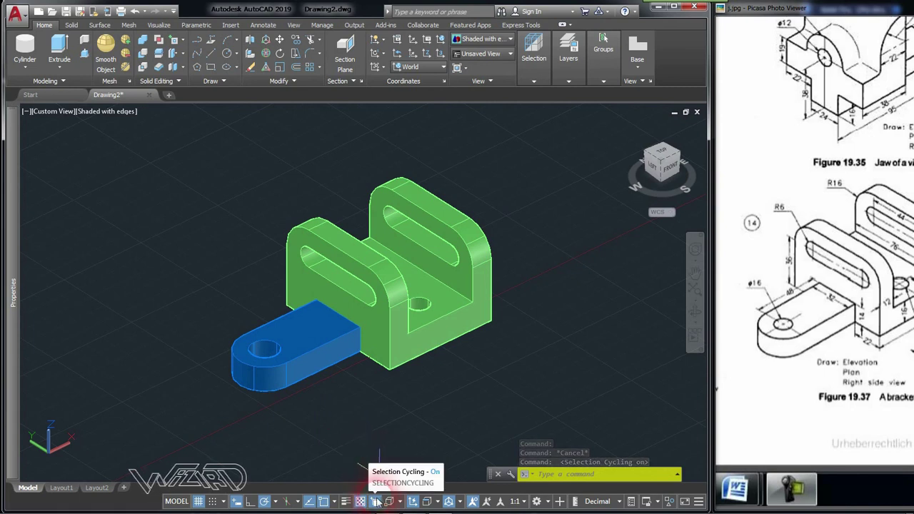
click(265, 352)
click(306, 414)
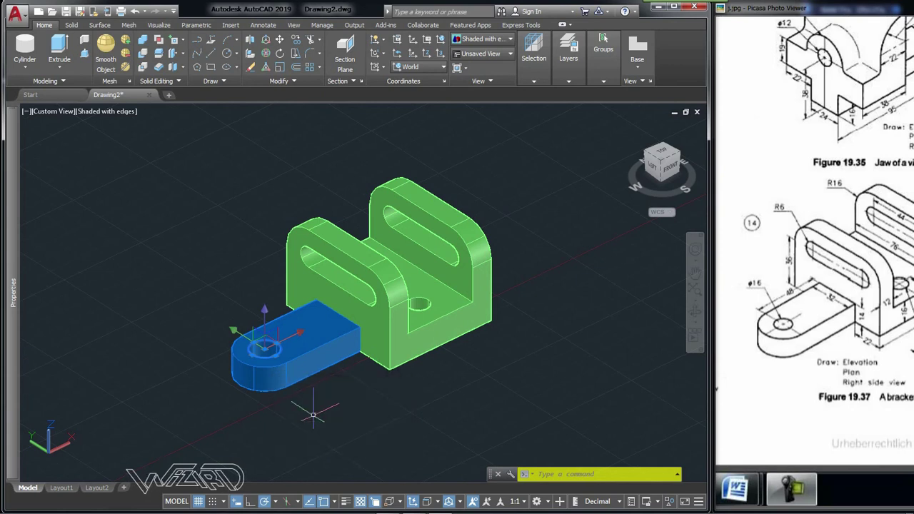
key(Delete)
click(343, 393)
click(303, 332)
mouse_move(568, 57)
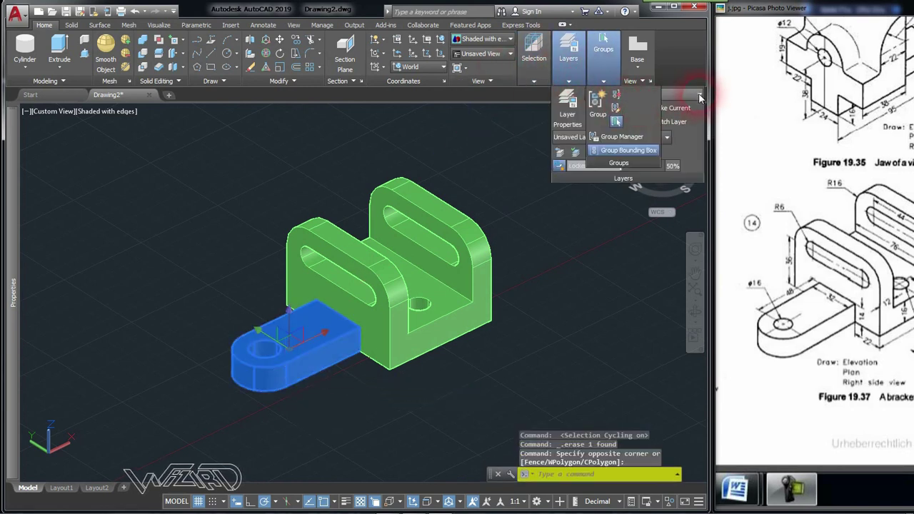
click(699, 97)
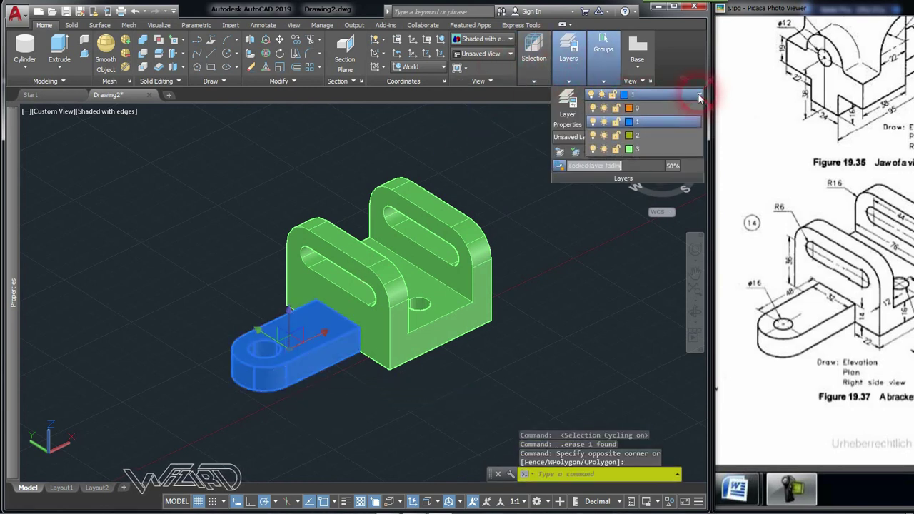
click(661, 148)
click(555, 330)
click(581, 363)
key(Escape)
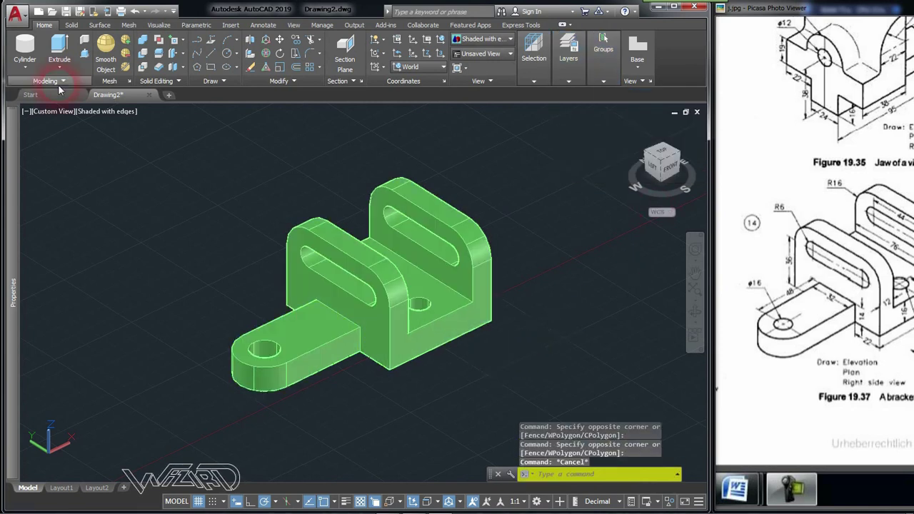
click(144, 42)
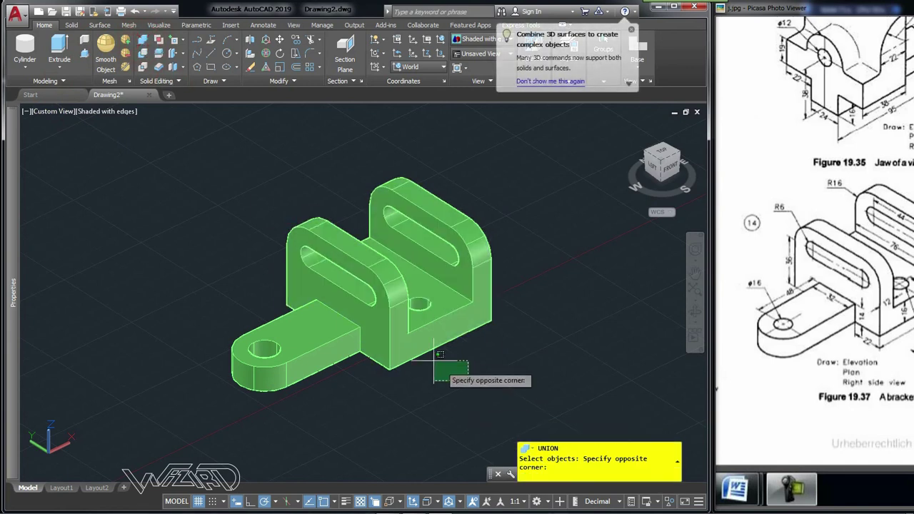
click(468, 381)
click(266, 265)
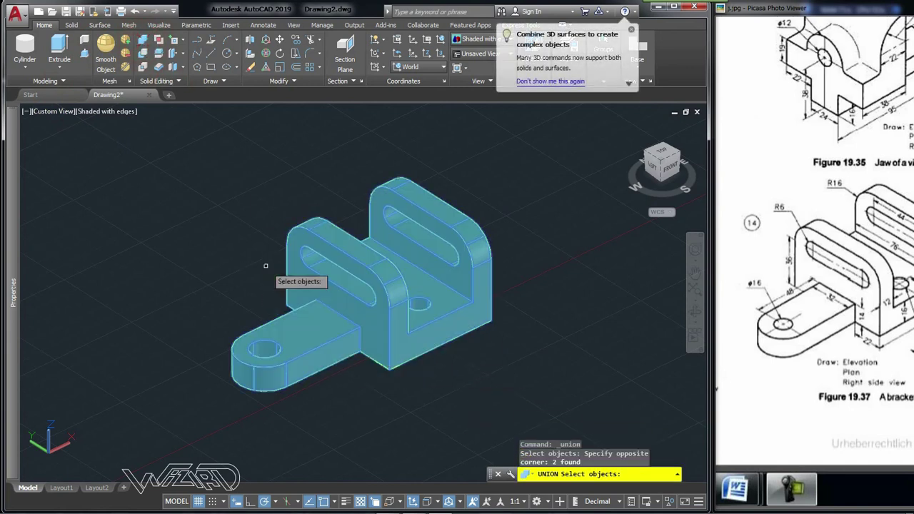
key(Return)
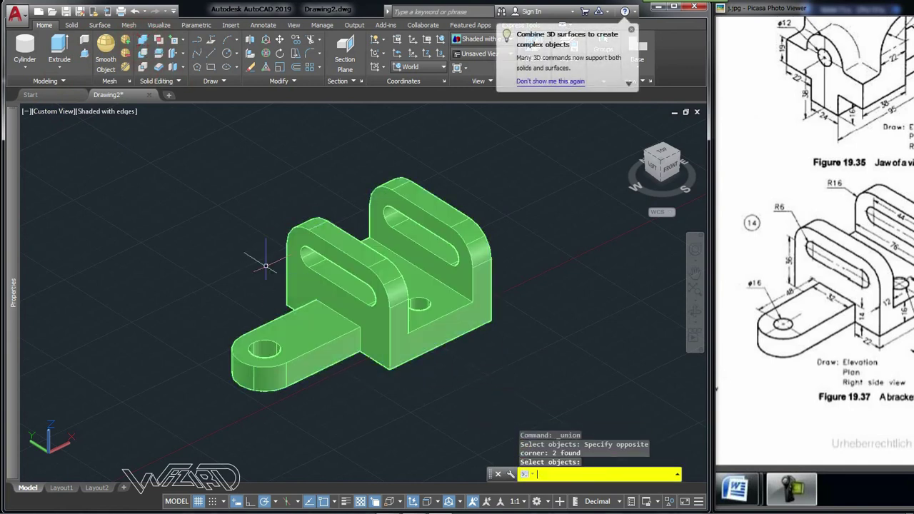
click(674, 9)
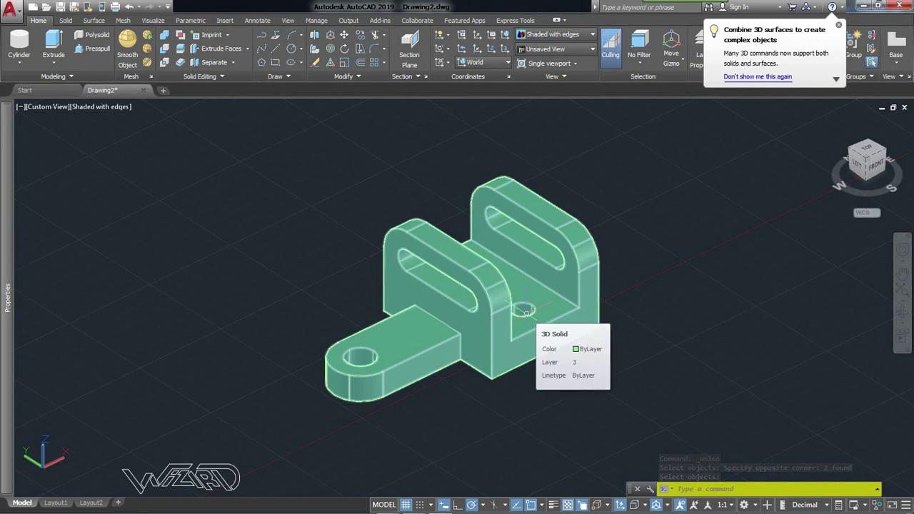
click(684, 180)
Start a base view of the bracket from model space on Layout1 at 1:2
click(668, 202)
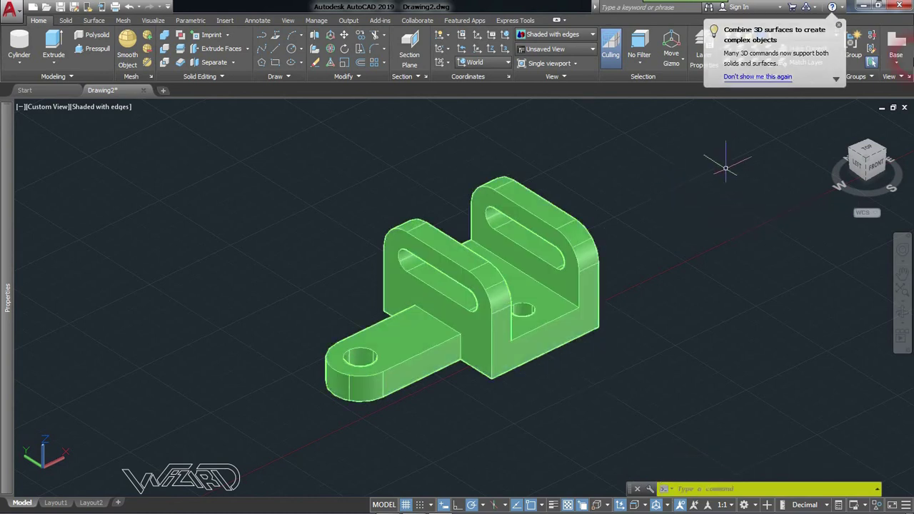
click(897, 63)
click(892, 89)
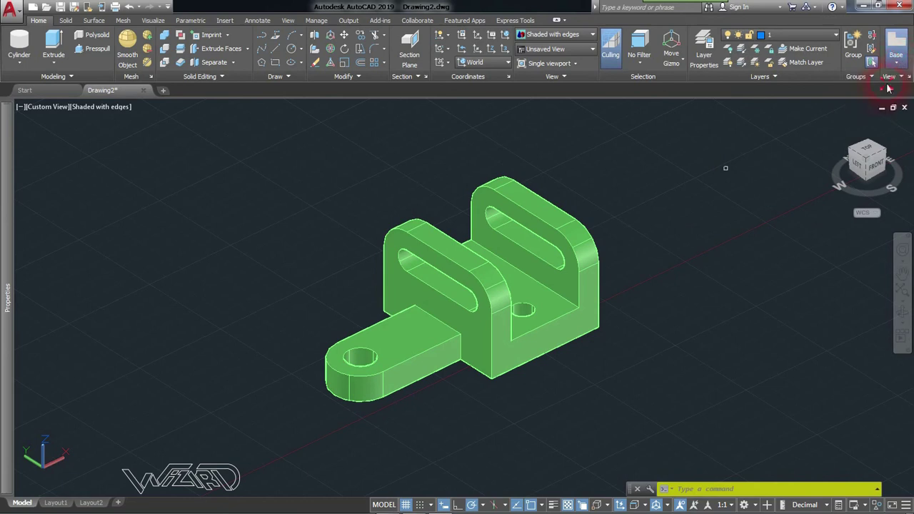
click(582, 261)
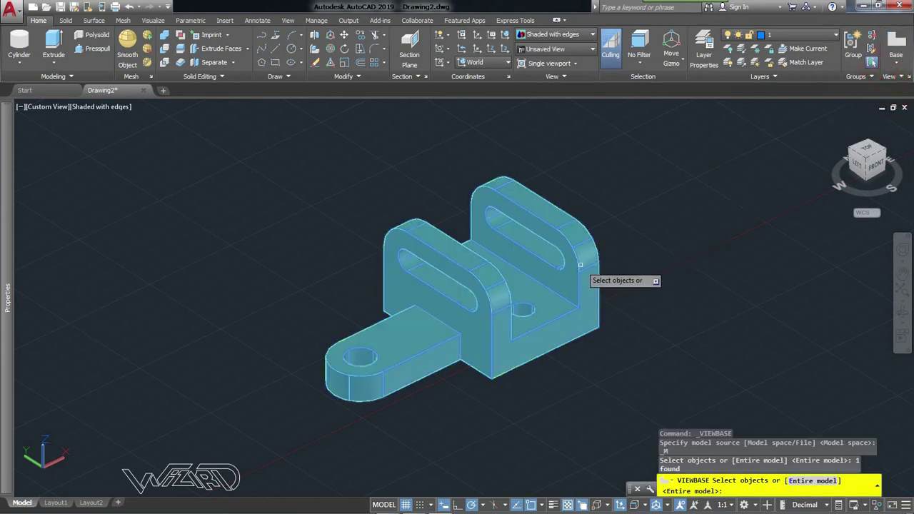
key(Return)
text(layout1)
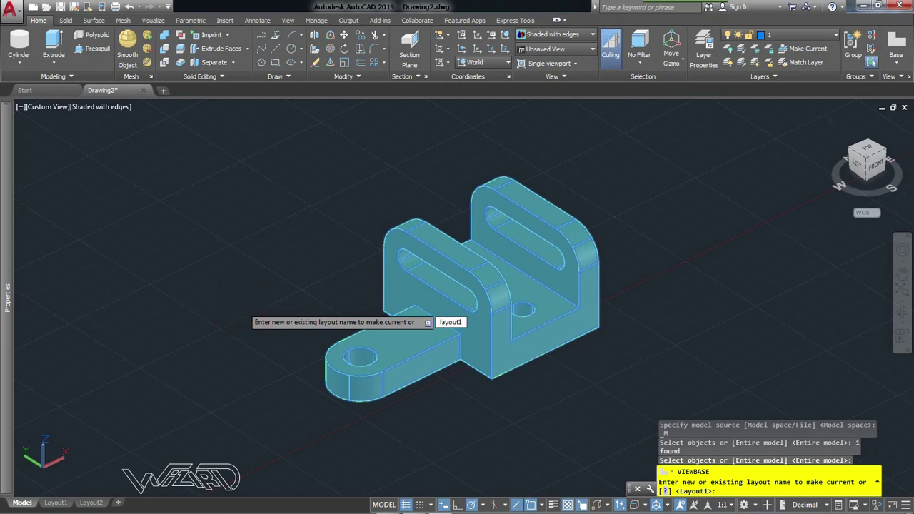
key(Return)
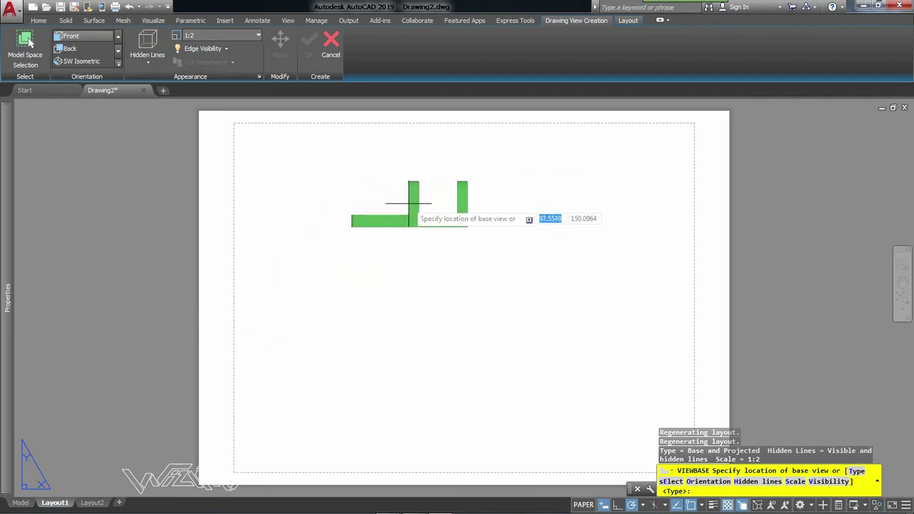
Place the front base view plus side, top and isometric projected views
click(340, 184)
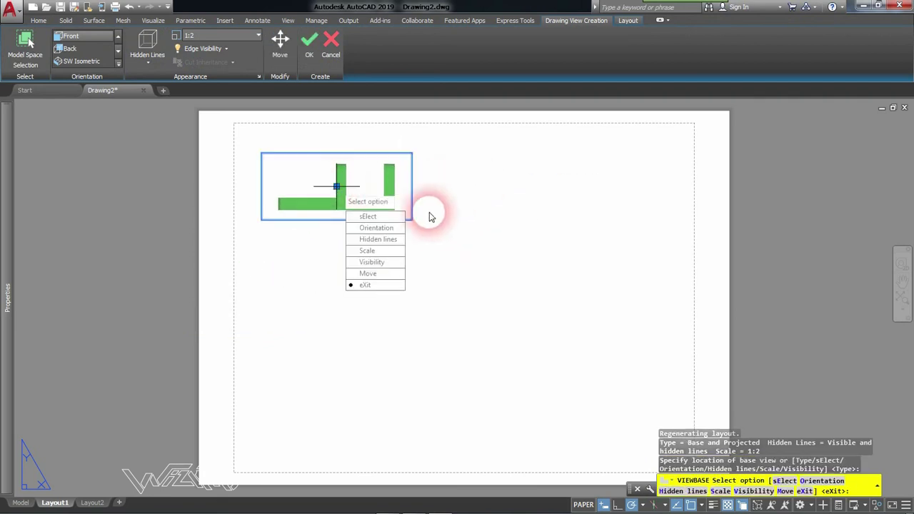
click(384, 283)
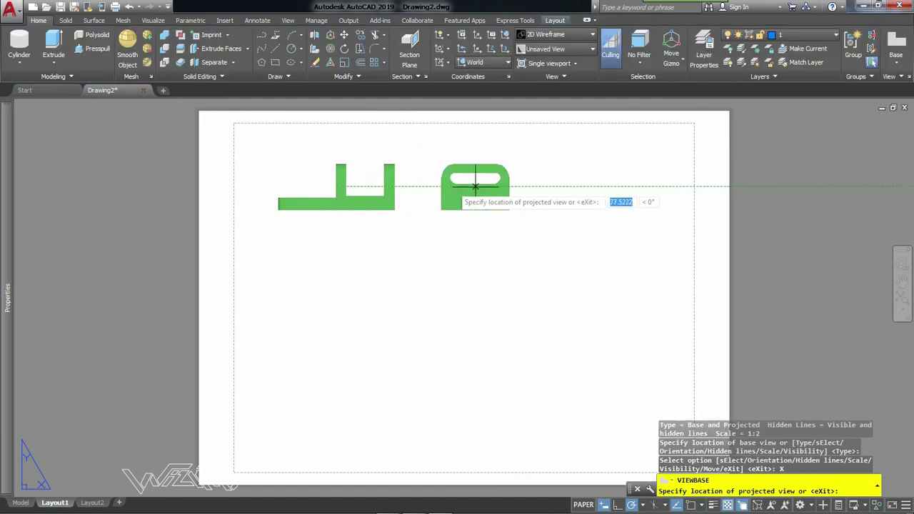
click(584, 184)
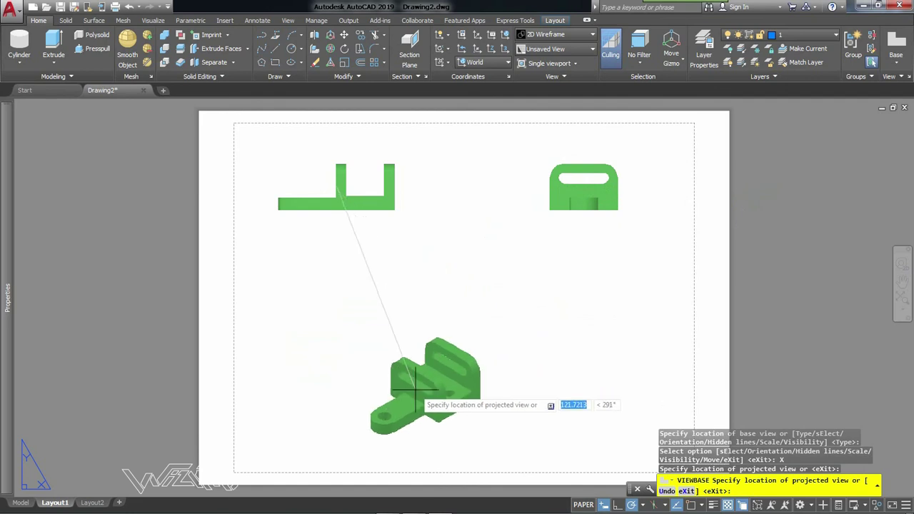
click(336, 366)
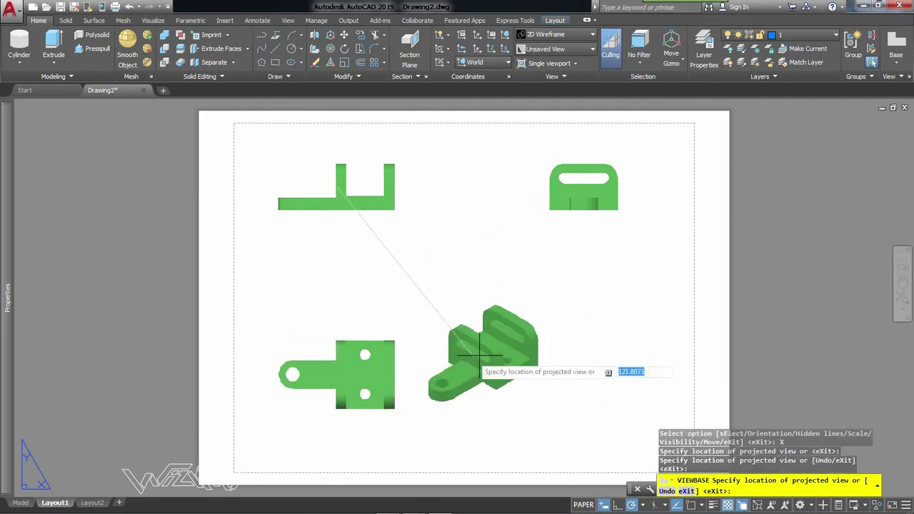
click(557, 357)
key(Return)
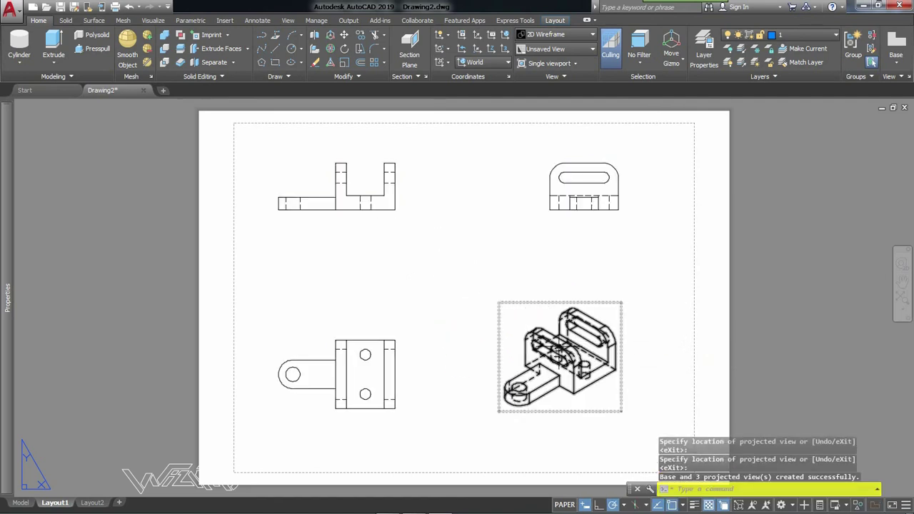
Scale the front view by 1.5 and realign it on the sheet
text(sc)
key(Return)
click(371, 211)
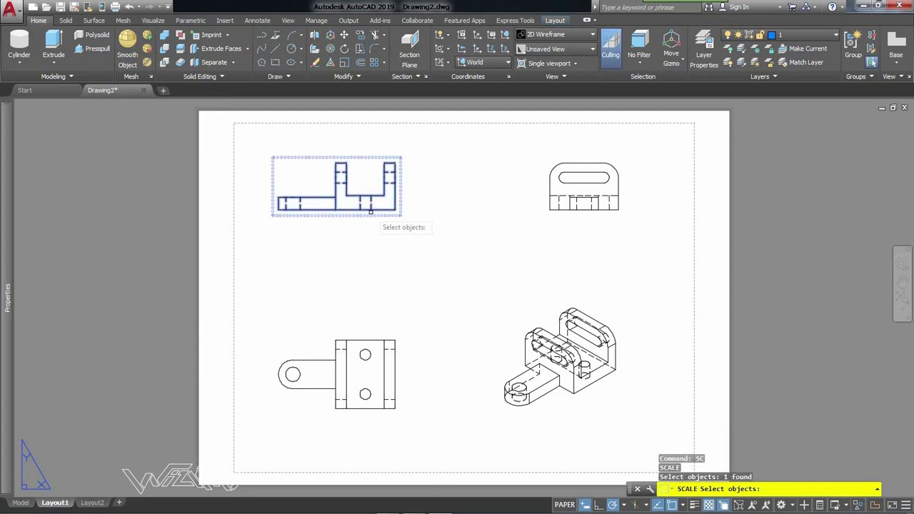
key(Return)
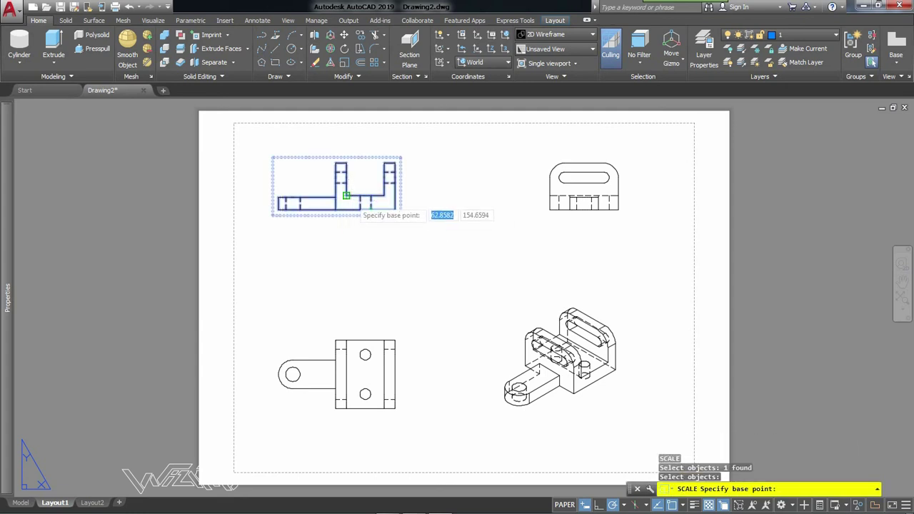
click(360, 203)
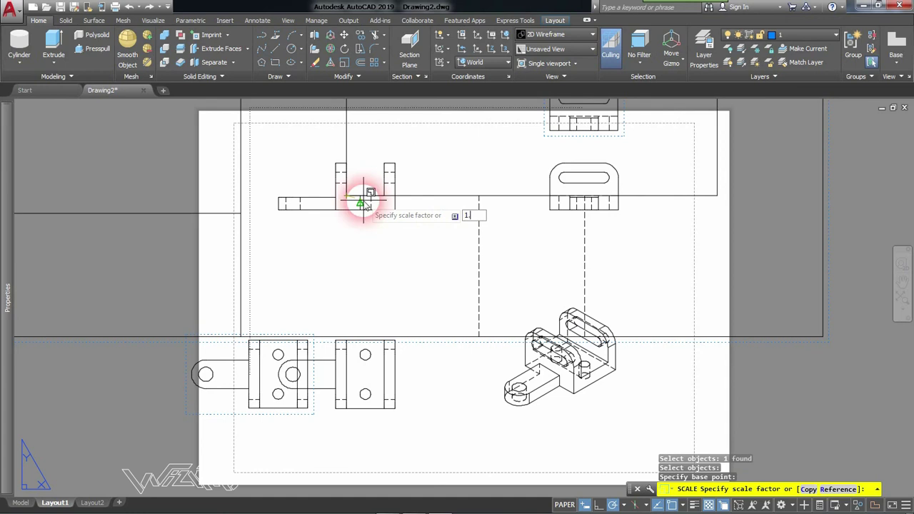
text(5)
key(Return)
drag(407, 228, 369, 192)
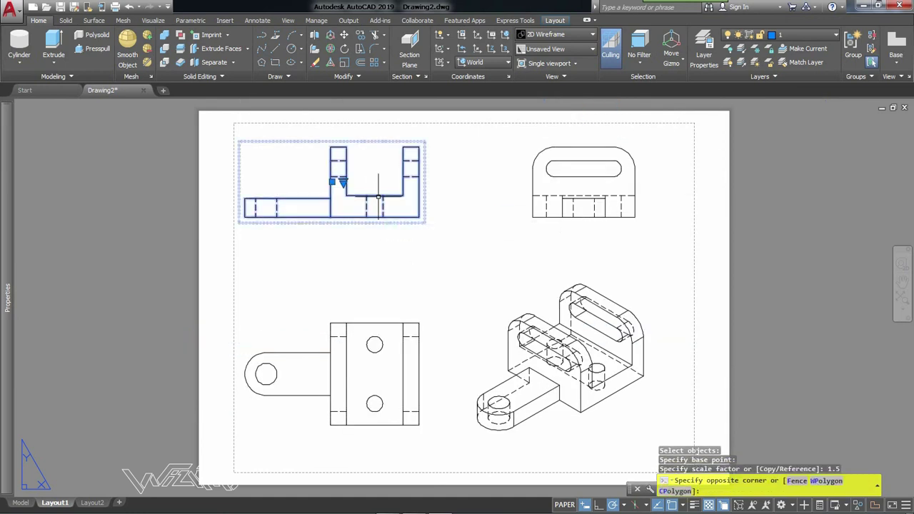
click(332, 182)
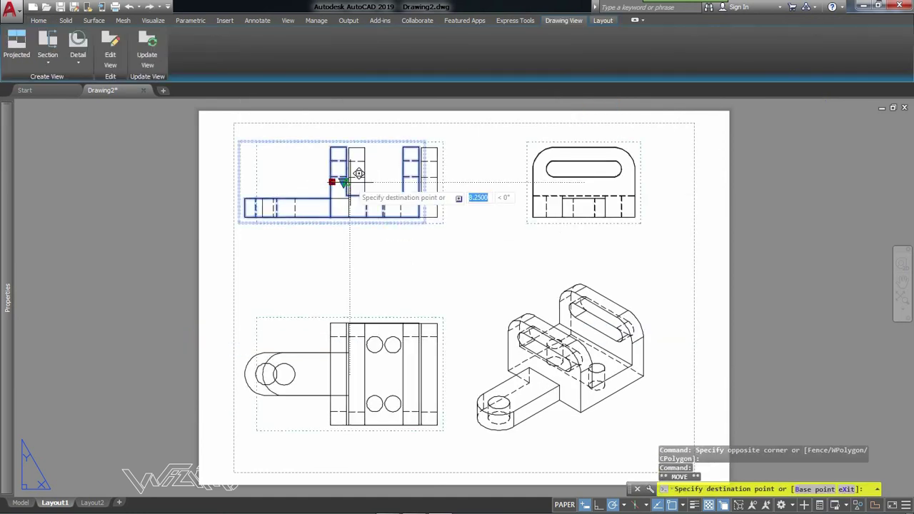
key(Escape)
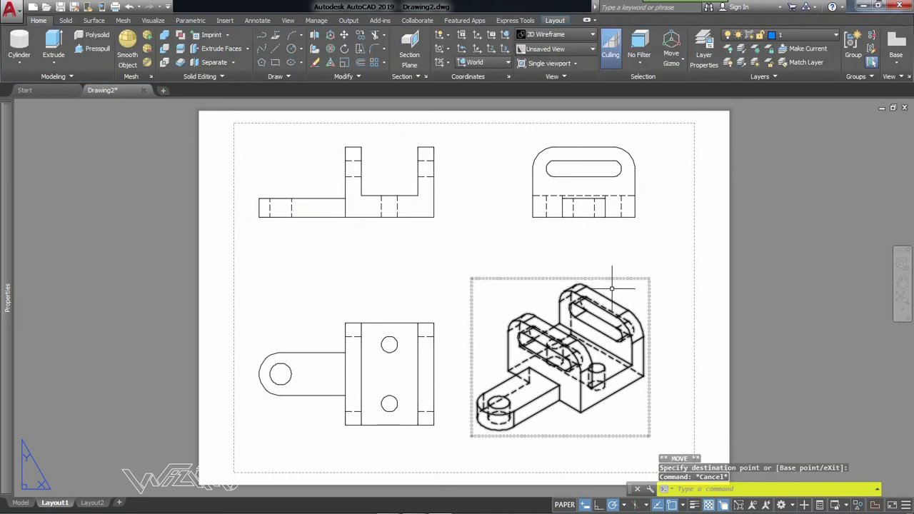
click(612, 294)
Set the isometric view's display style to Shaded with visible lines
click(112, 50)
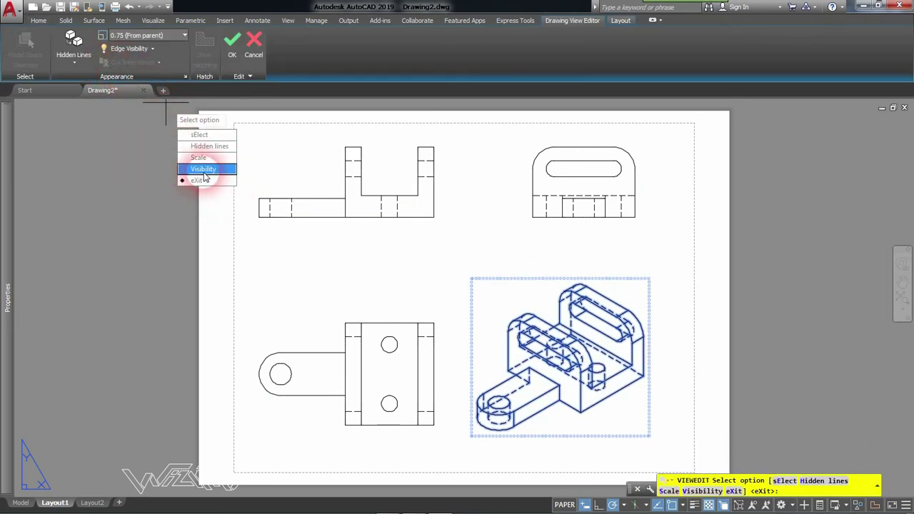
click(205, 170)
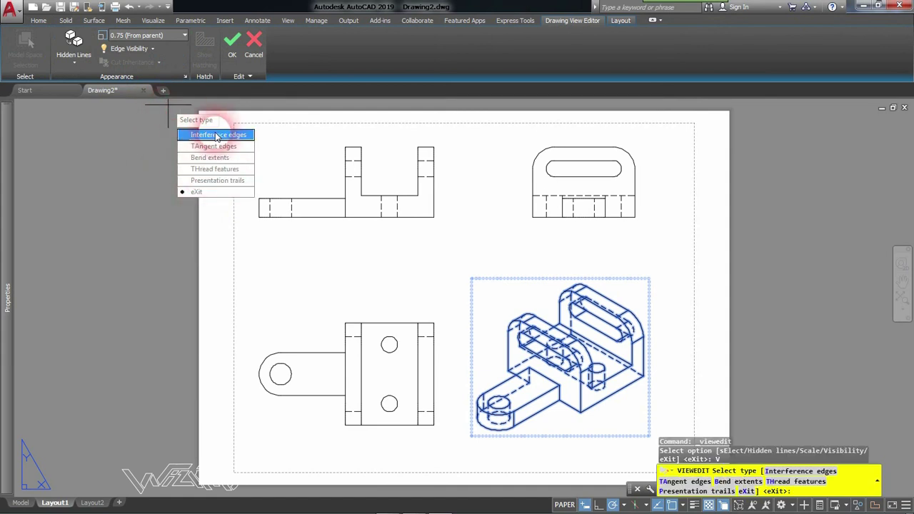
click(74, 56)
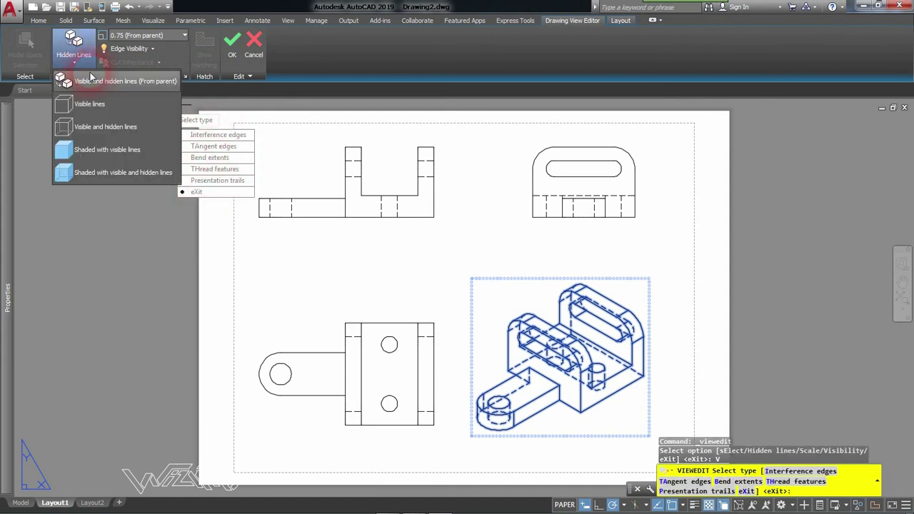
click(96, 150)
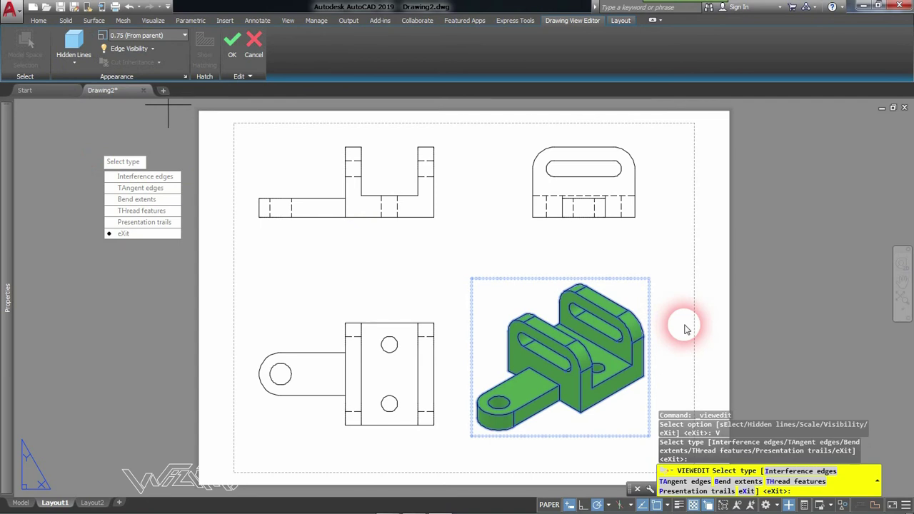
key(Escape)
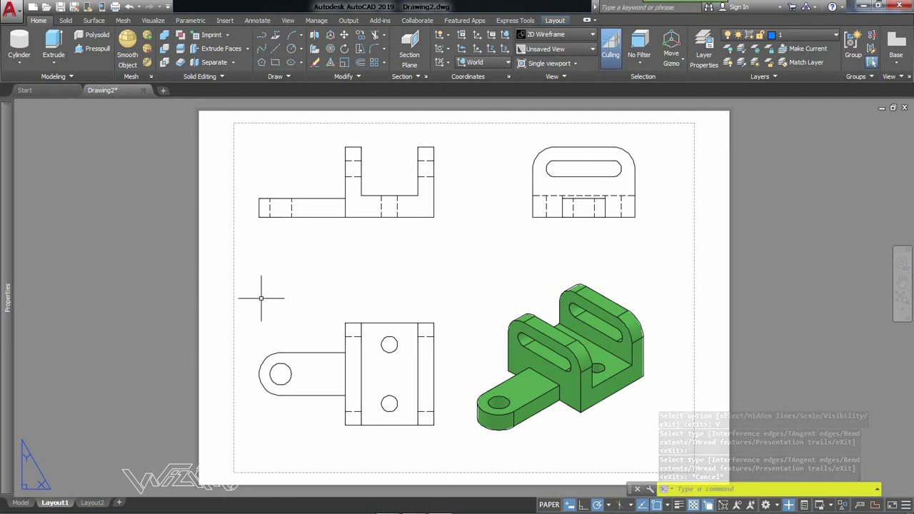
Back in model space, end object isolation so all parts show again
click(21, 502)
click(245, 302)
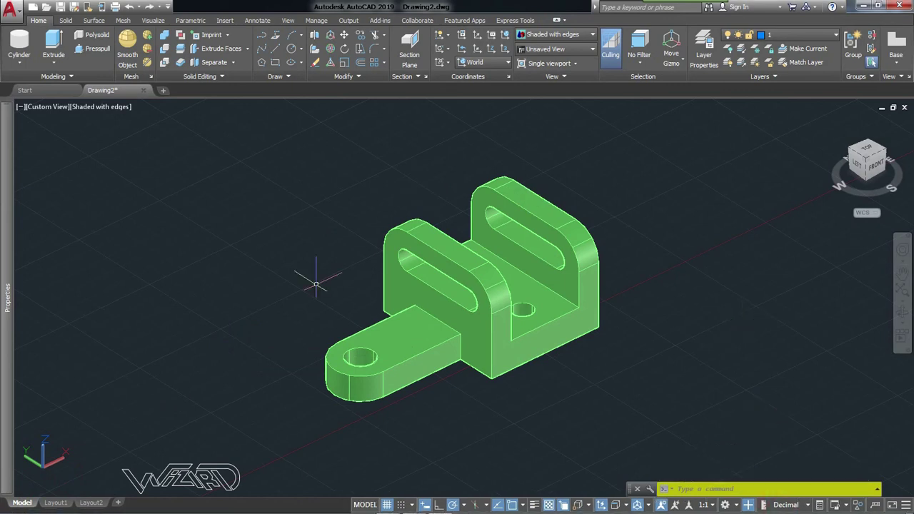
click(447, 314)
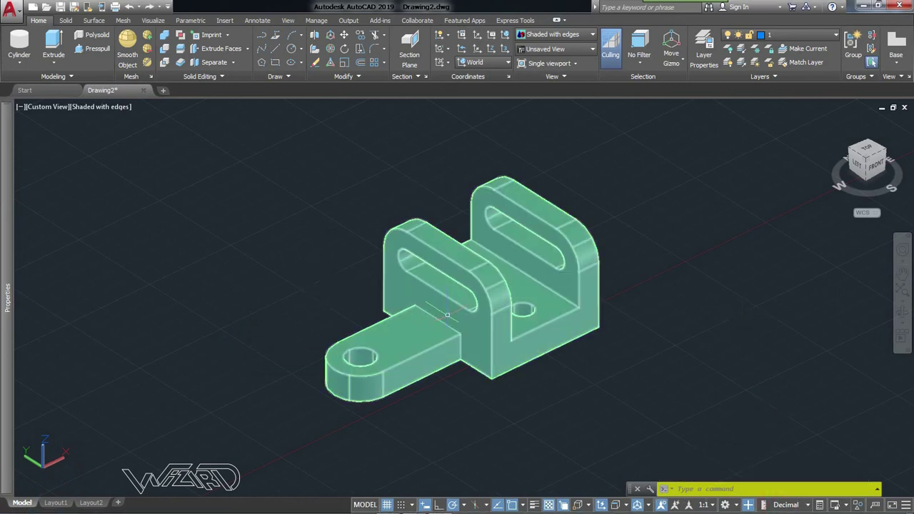
right_click(352, 204)
mouse_move(416, 258)
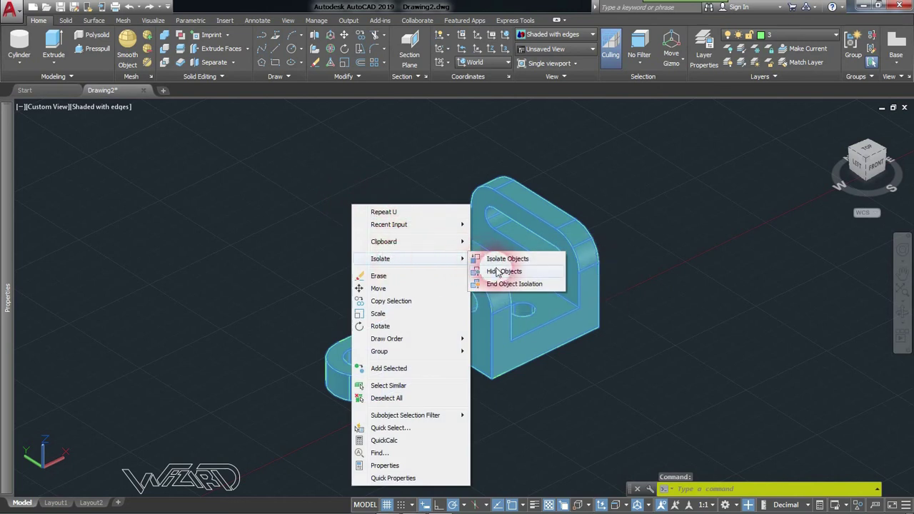
click(511, 284)
scroll(597, 327, down, 4)
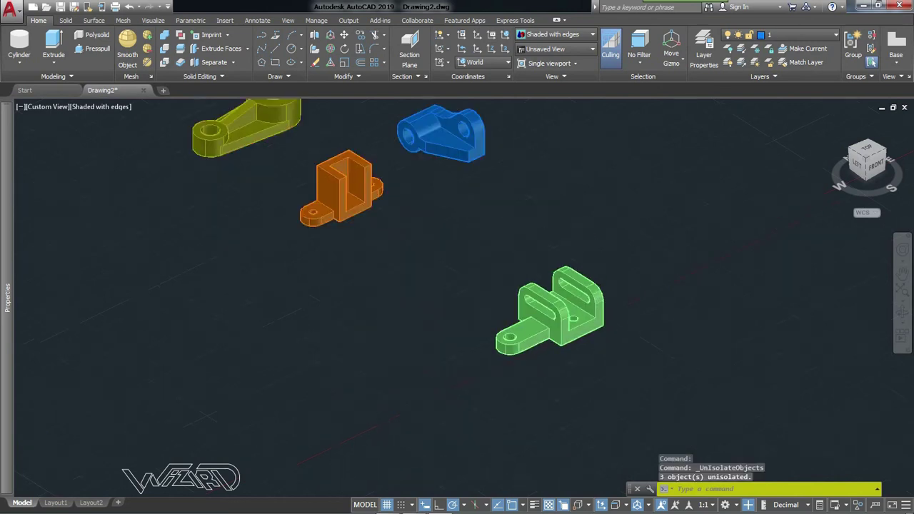
scroll(597, 327, down, 1)
scroll(597, 327, up, 1)
Hide the green, orange and yellow parts with Isolate > Hide Objects
click(596, 327)
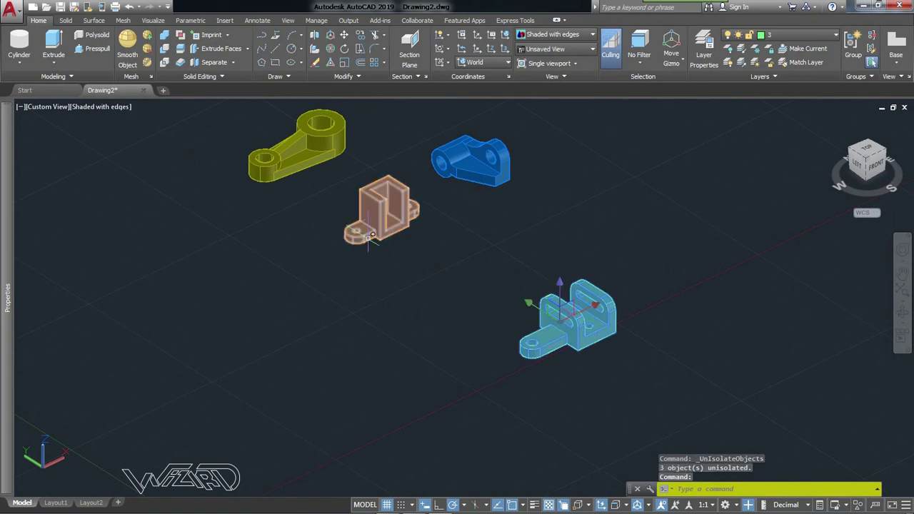
click(371, 228)
click(295, 168)
right_click(293, 223)
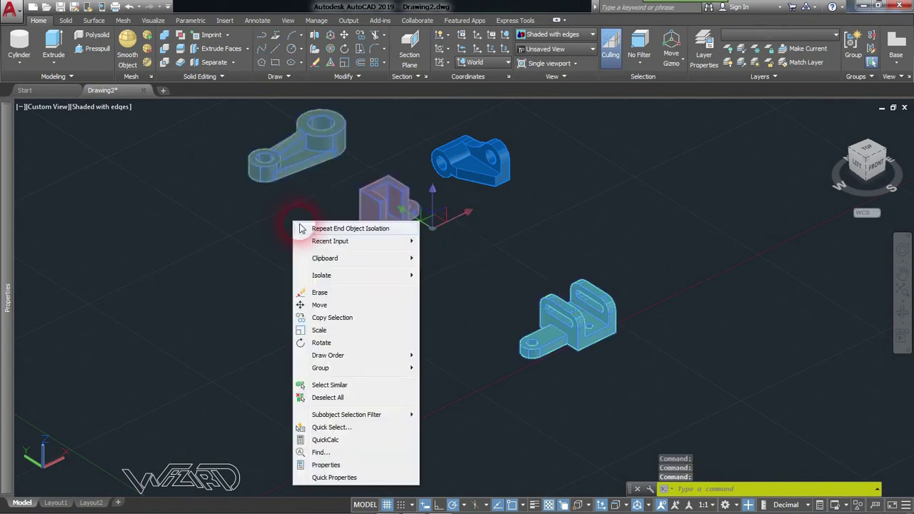
click(339, 275)
click(451, 287)
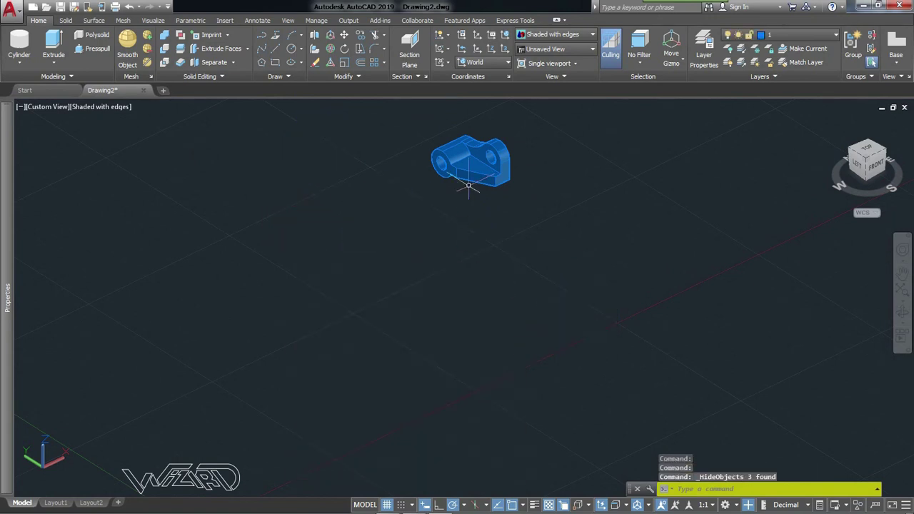
scroll(469, 200, up, 1)
scroll(478, 254, up, 4)
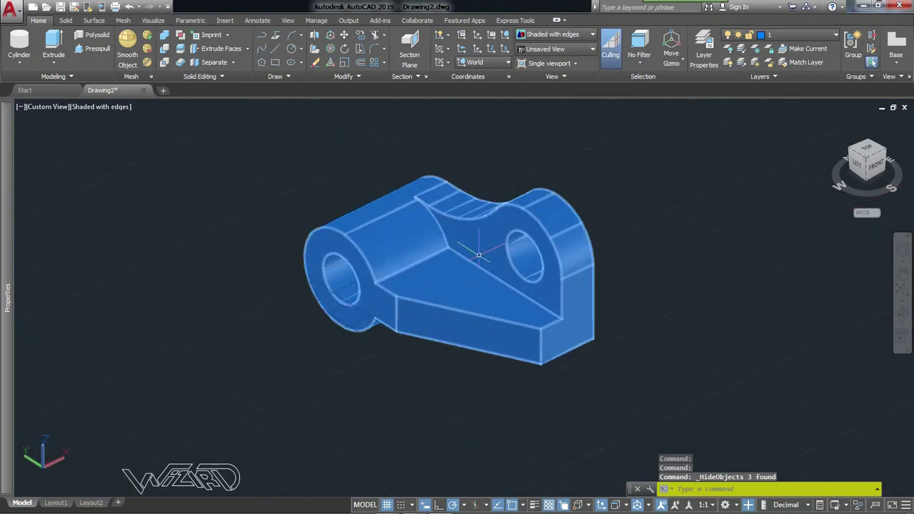
click(435, 288)
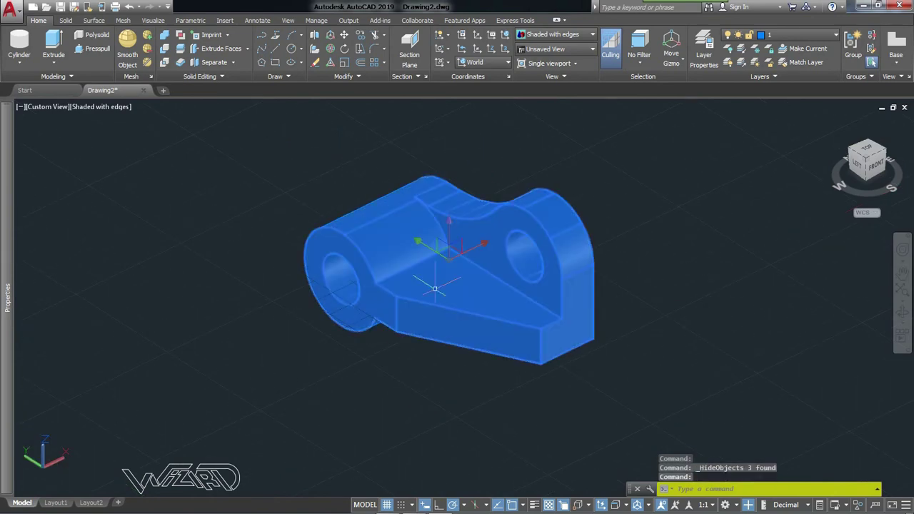
key(Escape)
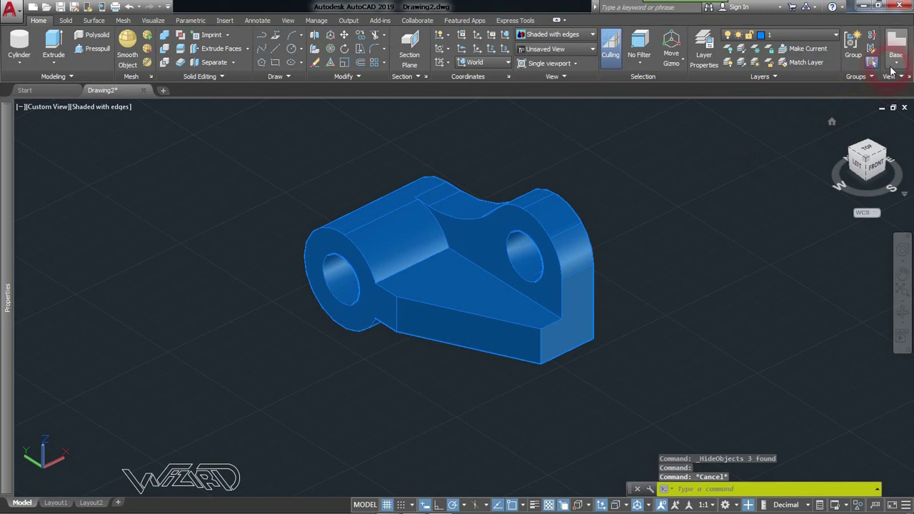
Start a model-space base view (VIEWBASE) of the blue solid on Layout1
click(891, 69)
click(881, 85)
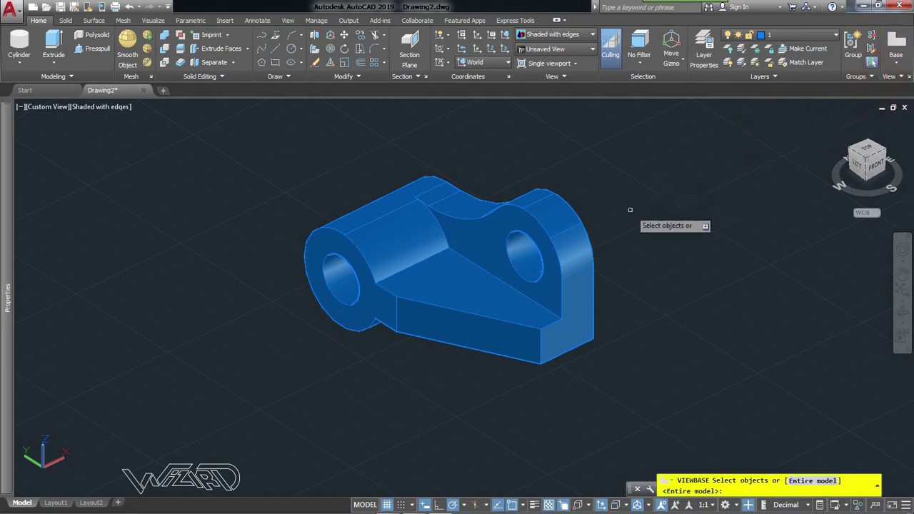
key(Escape)
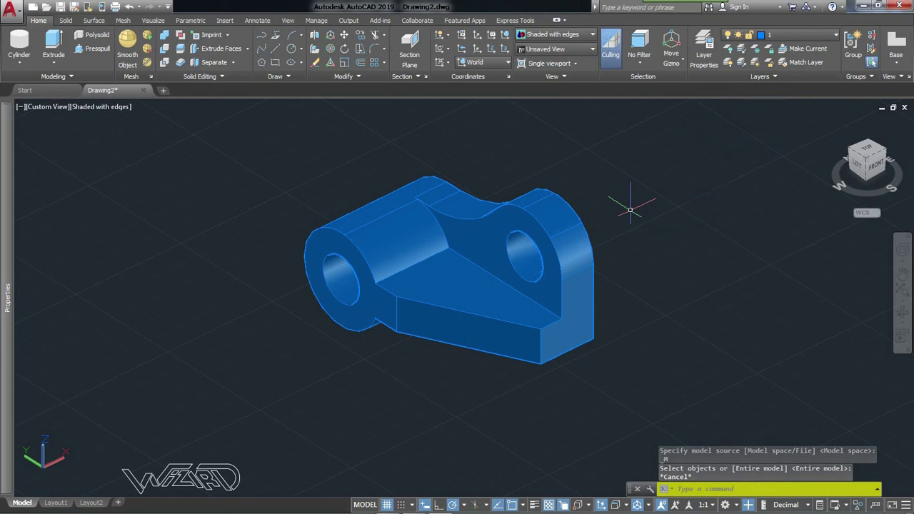
text(vib)
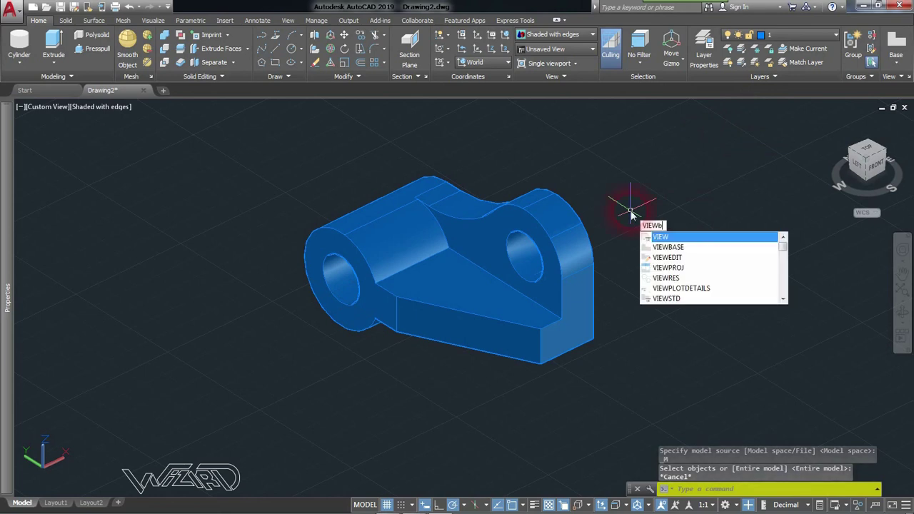
text(e)
key(Return)
key(Down)
key(Return)
click(571, 244)
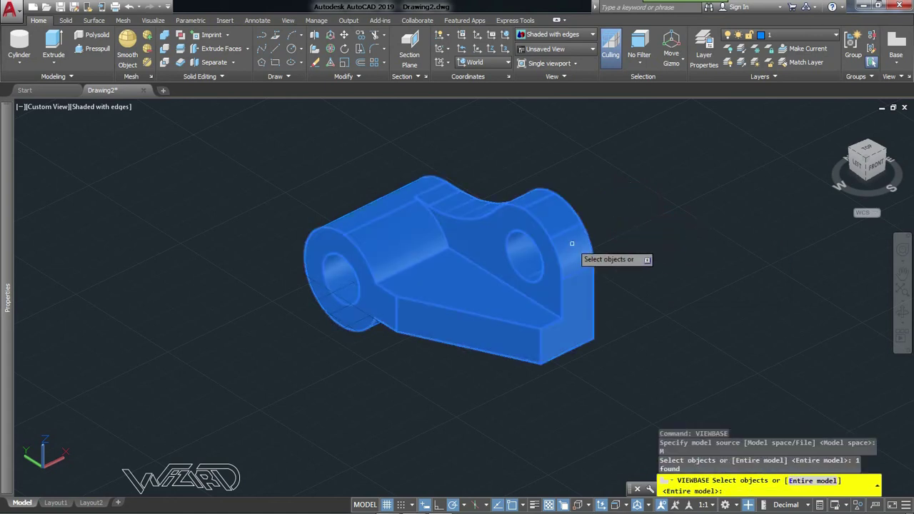
key(Return)
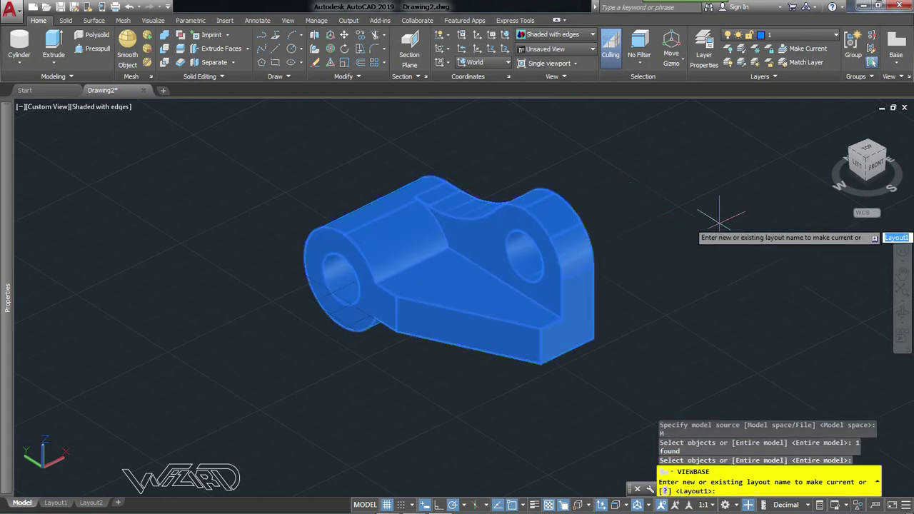
key(Return)
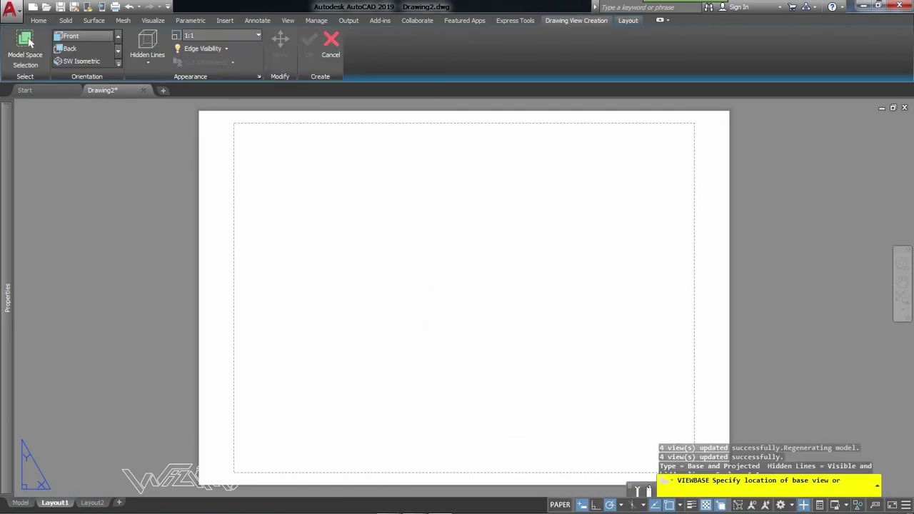
Place the base view upper left, a projected view beside it, and an isometric lower right
click(332, 203)
click(360, 302)
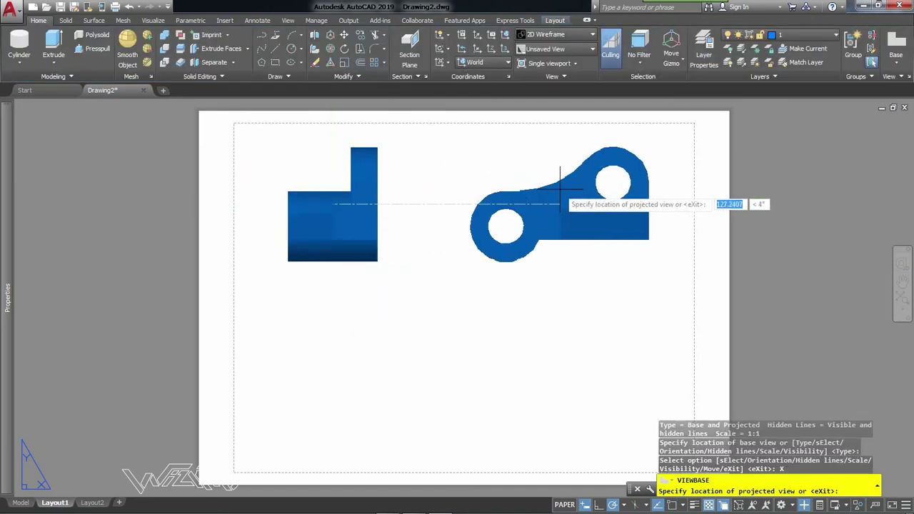
click(561, 182)
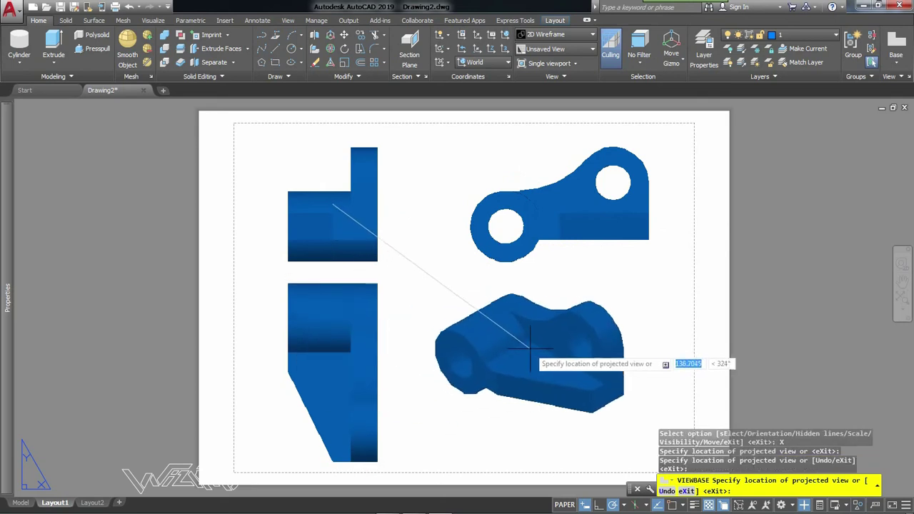
click(543, 353)
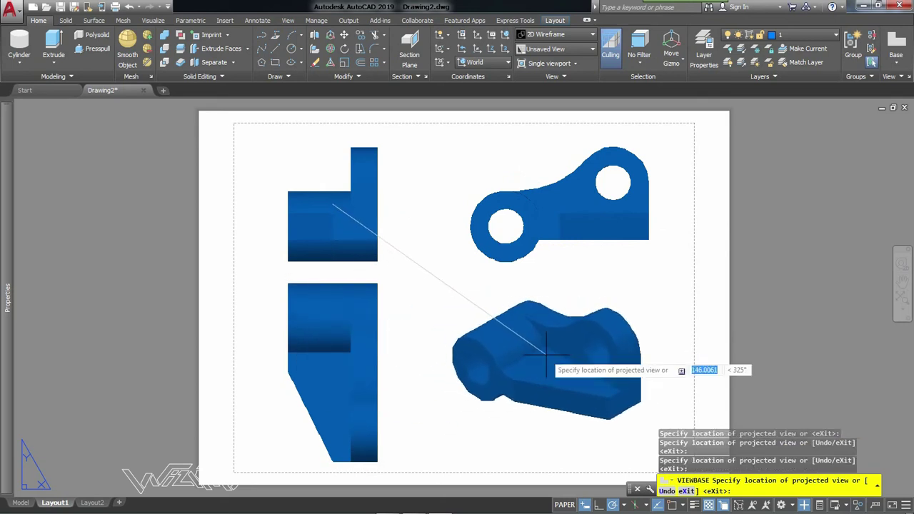
click(462, 300)
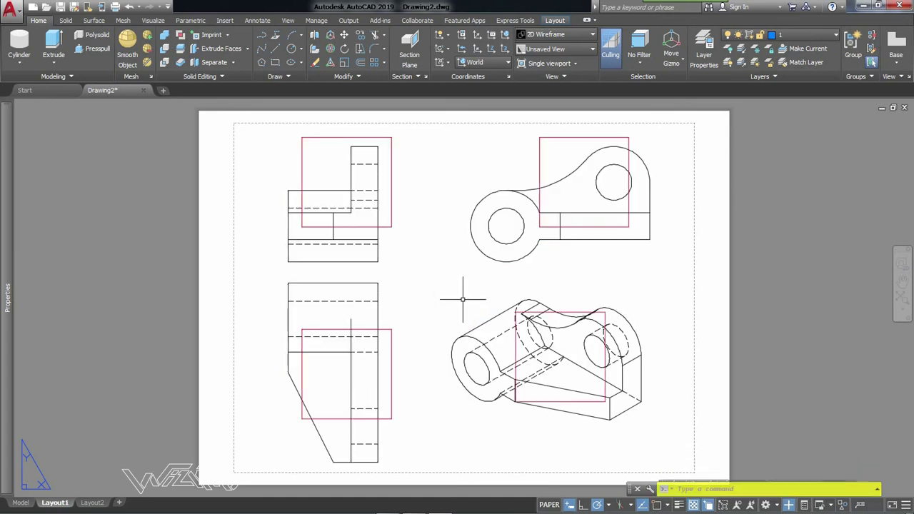
Delete the four leftover pink frames, cycling selection where one overlaps the isometric view
click(401, 146)
key(Delete)
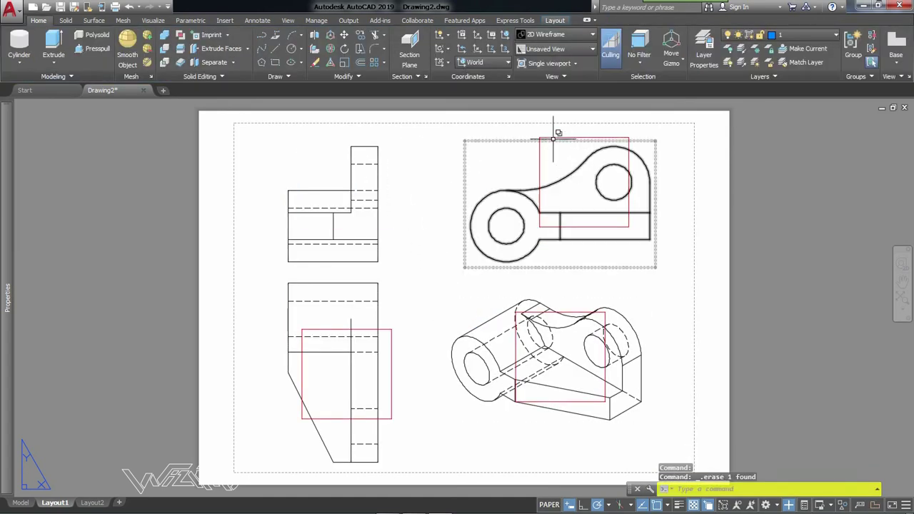
click(554, 138)
key(Delete)
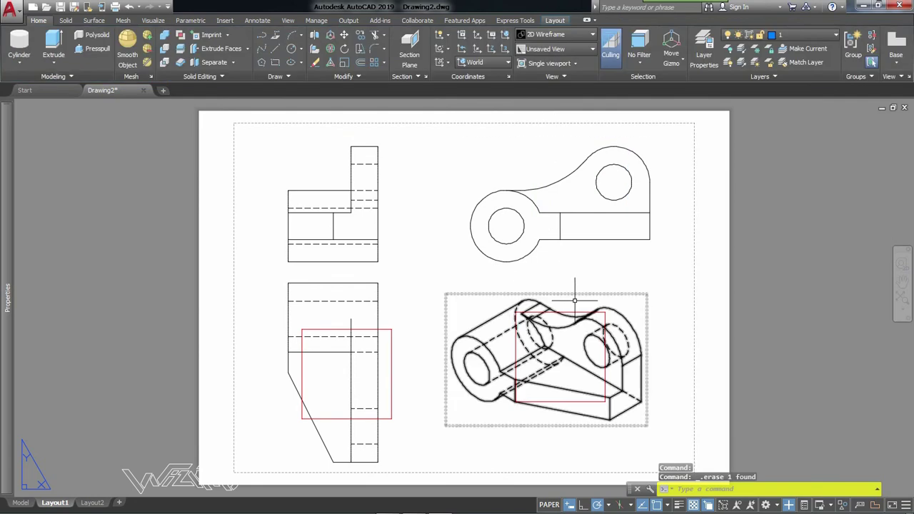
click(579, 315)
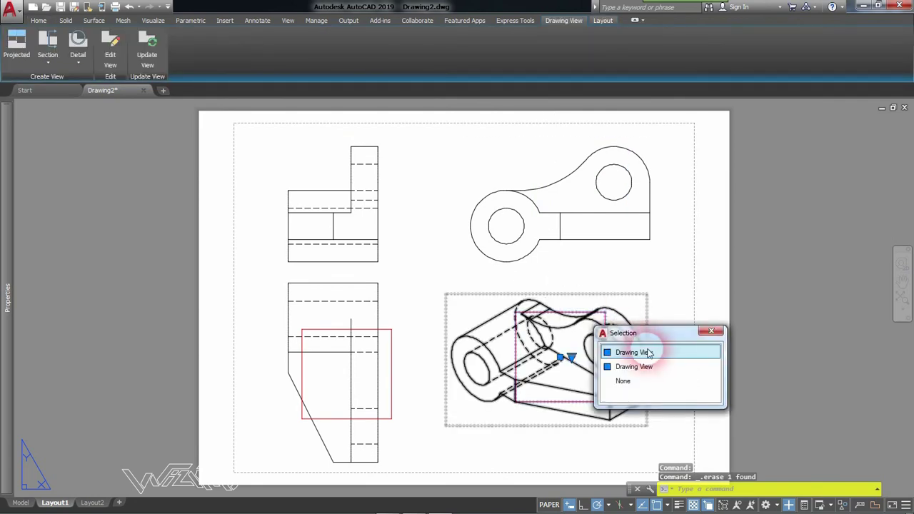
click(651, 352)
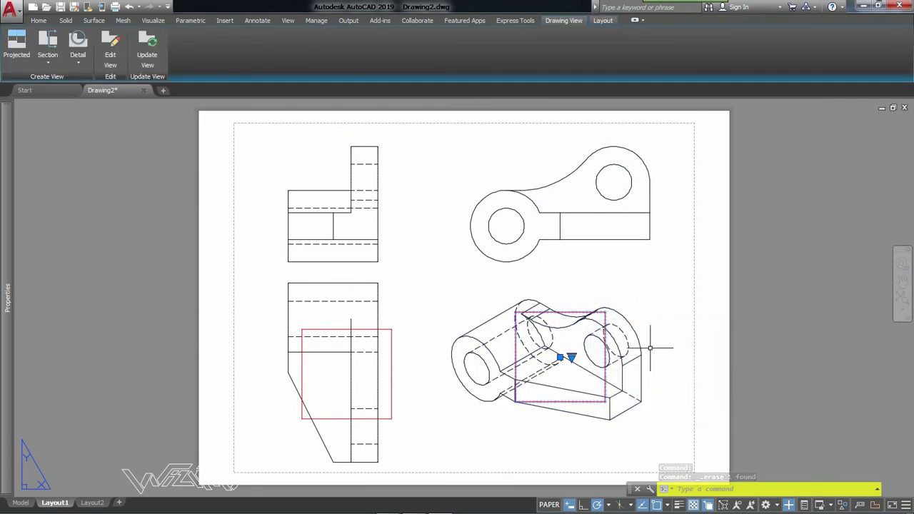
key(Delete)
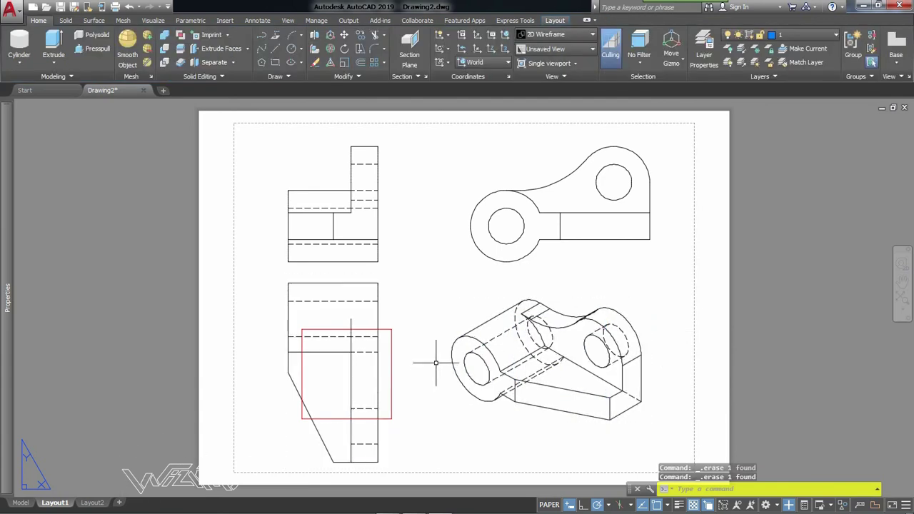
click(392, 350)
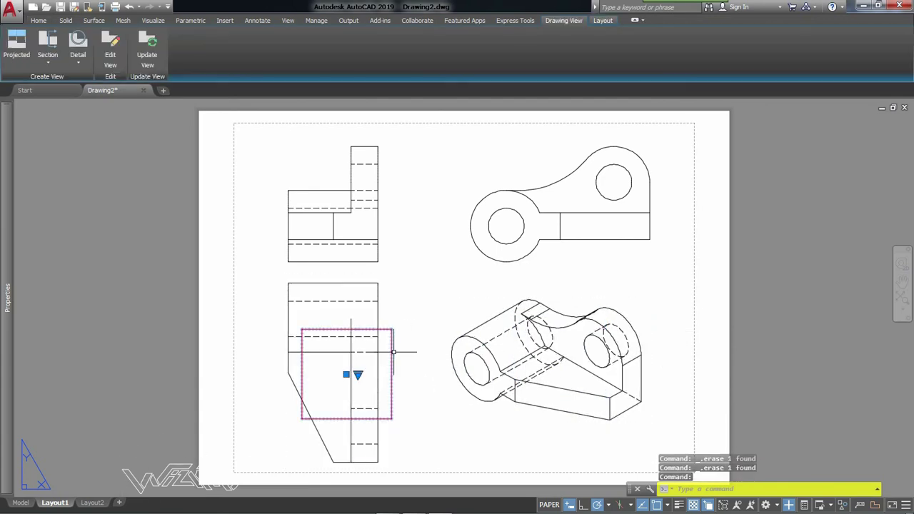
key(Delete)
click(500, 371)
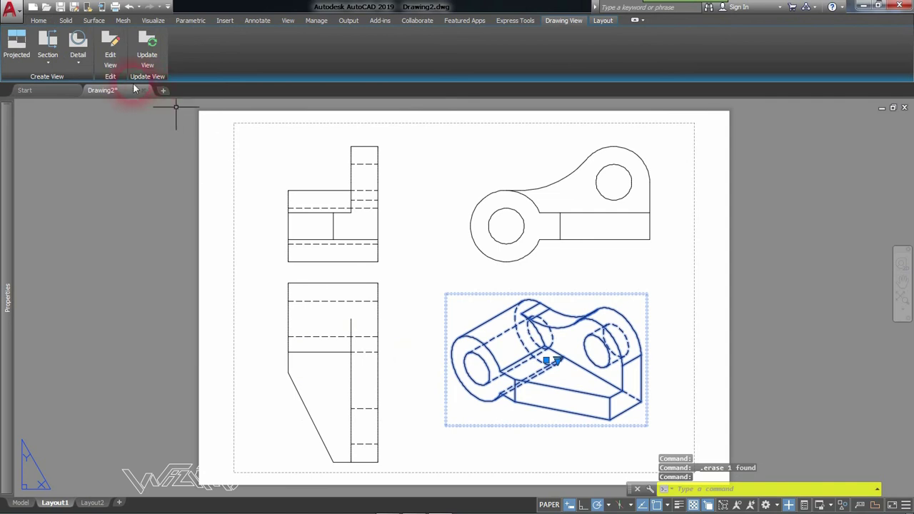
Shade the blue part's isometric view with visible lines, then return to model space
click(111, 57)
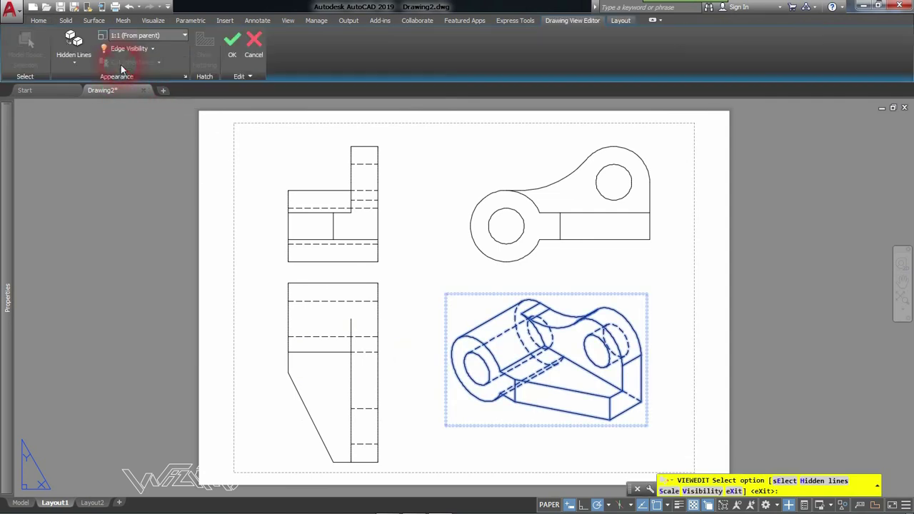
click(81, 61)
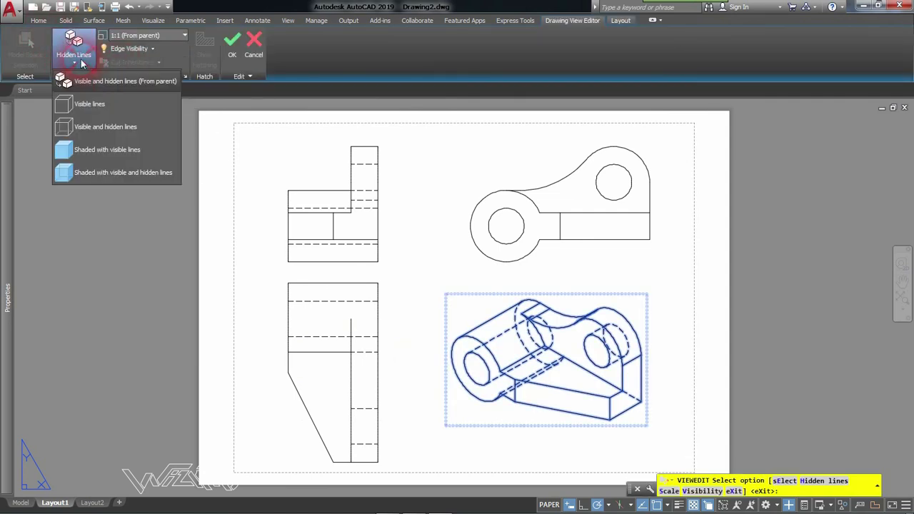
click(114, 149)
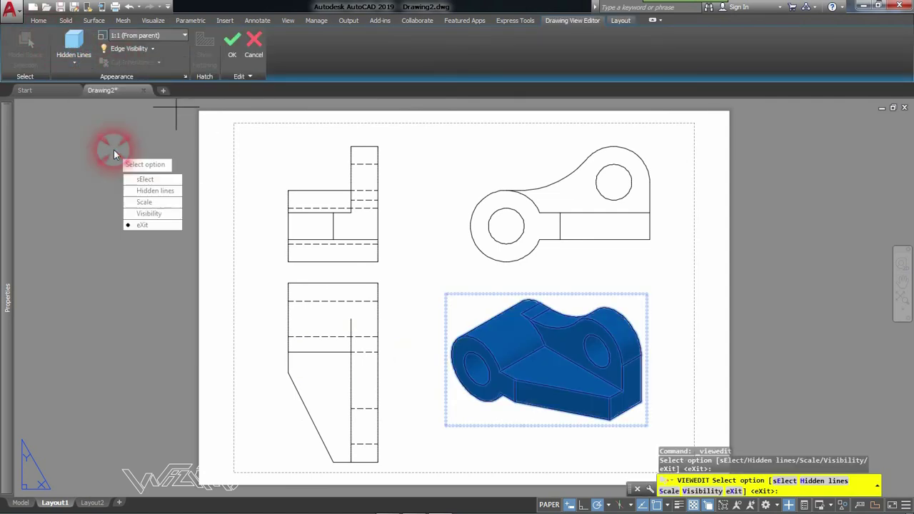
click(150, 225)
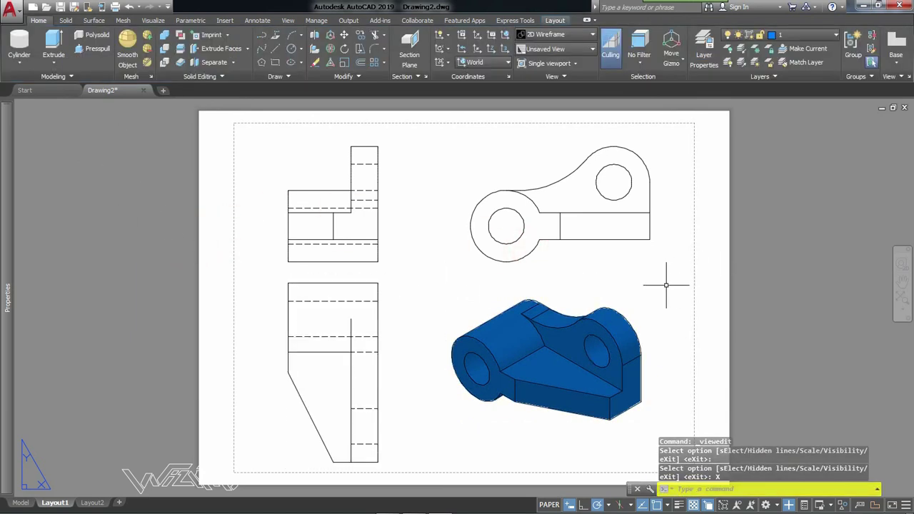
click(23, 502)
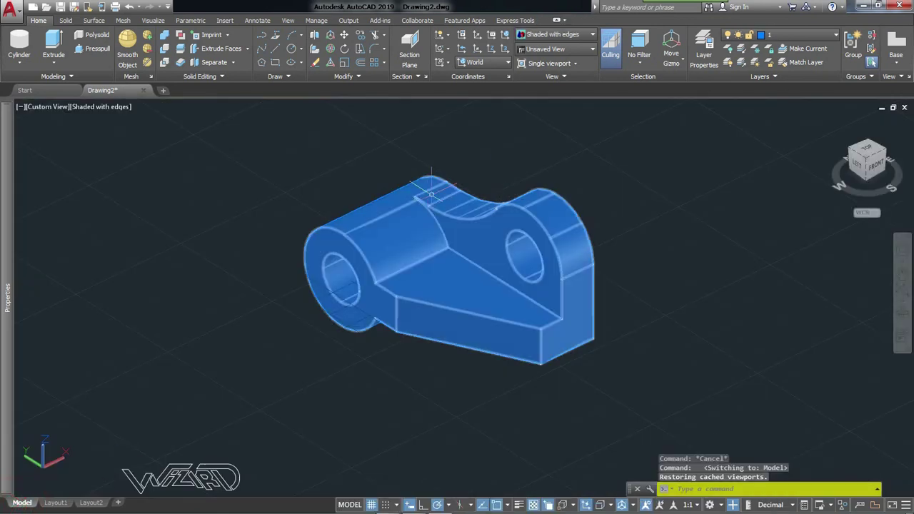
scroll(417, 230, up, 2)
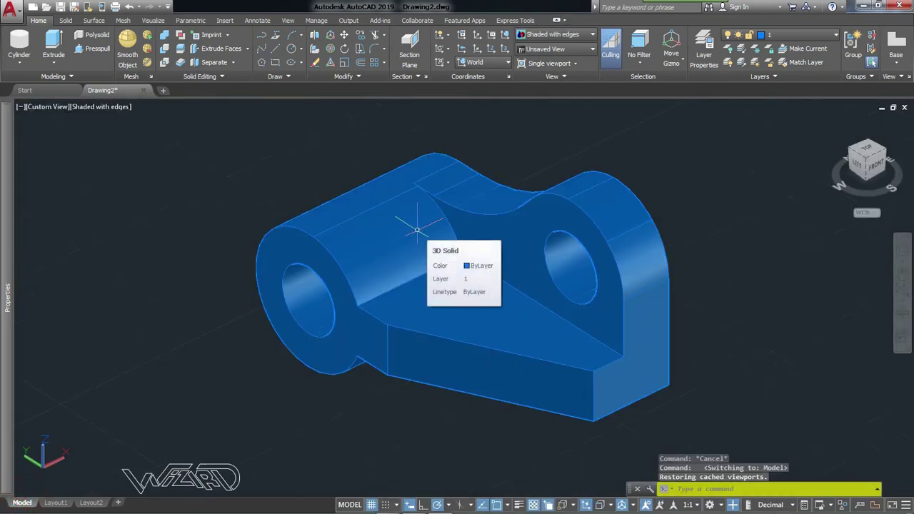